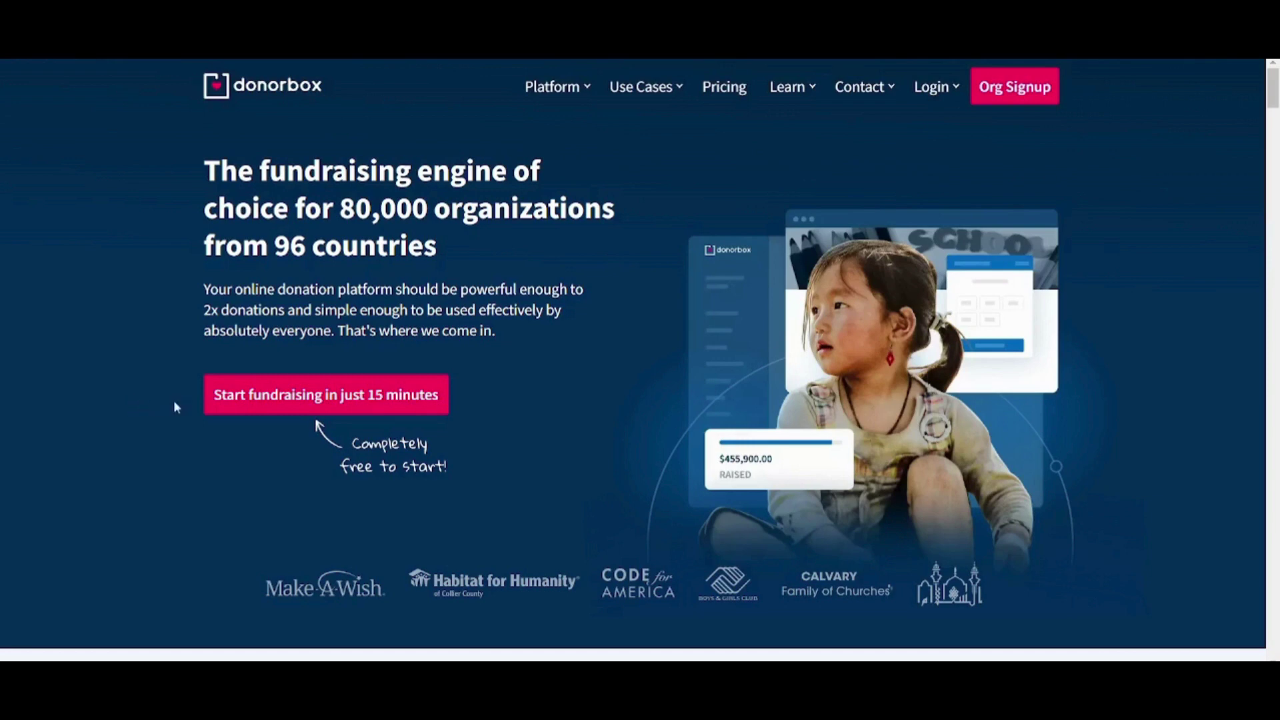
# - Bring up Donorbox's login choices for organizations and donors from the homepage
pyautogui.moveTo(945, 112)
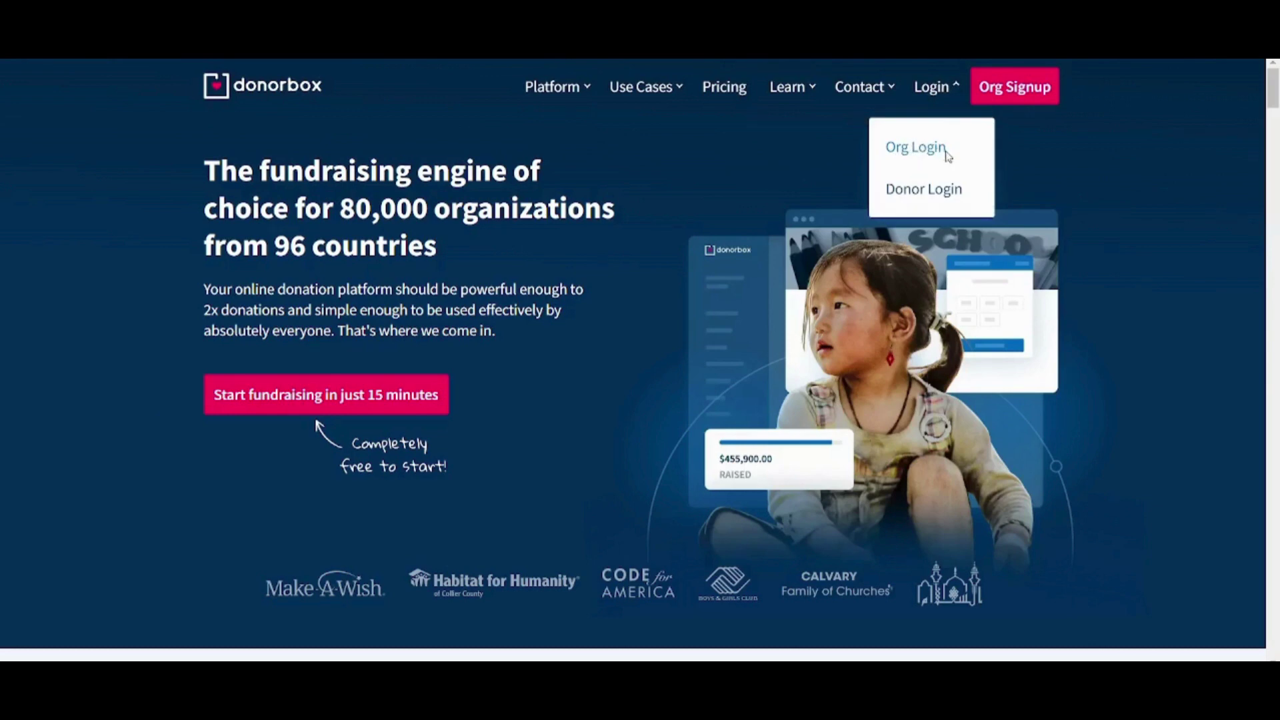
# - Log in to the organisation account and start a new campaign from Campaigns
pyautogui.click(915, 147)
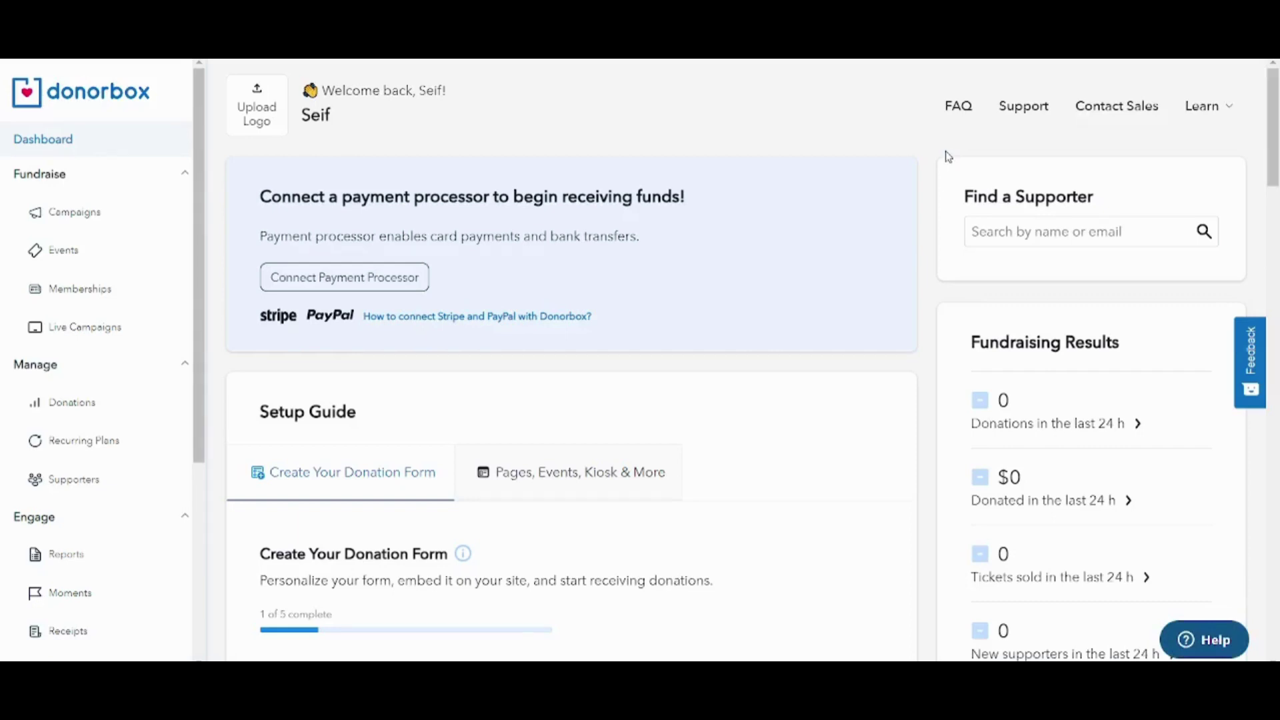
pyautogui.click(98, 219)
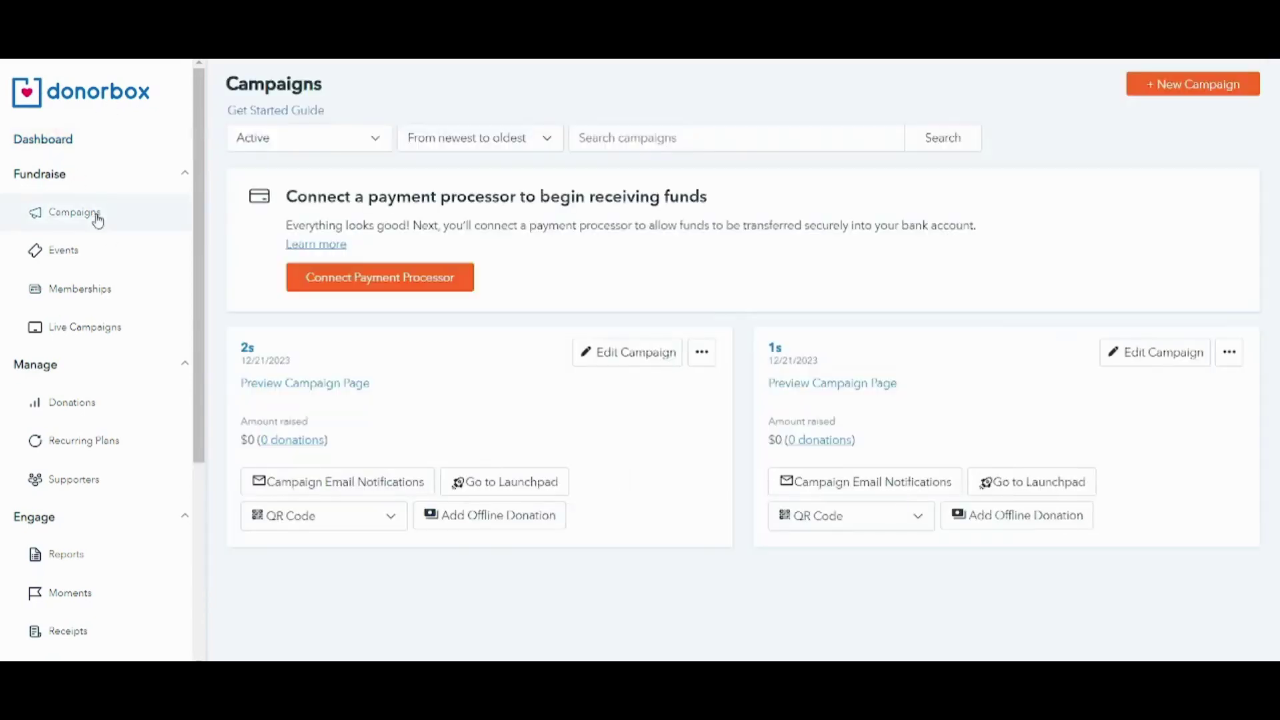
pyautogui.click(1196, 87)
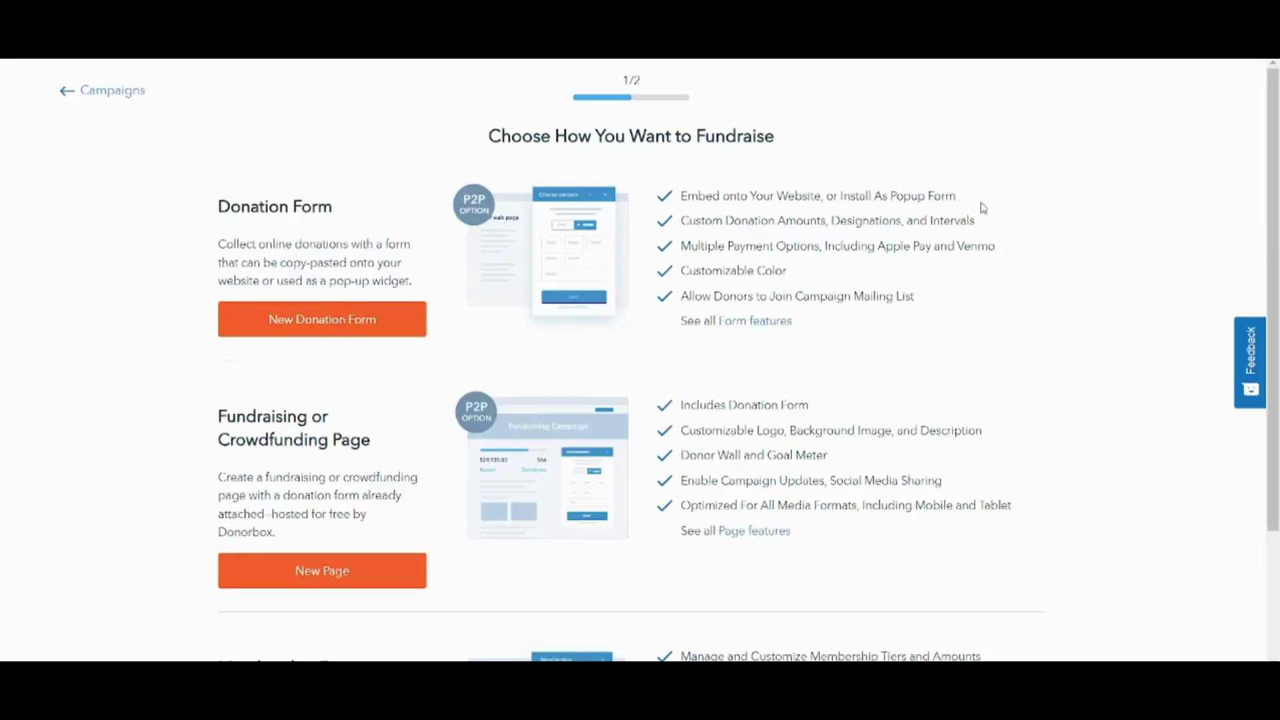
# - Review the Donation Form and Crowdfunding Page options on the fundraising choice page
pyautogui.scroll(-3, 1277, 200)
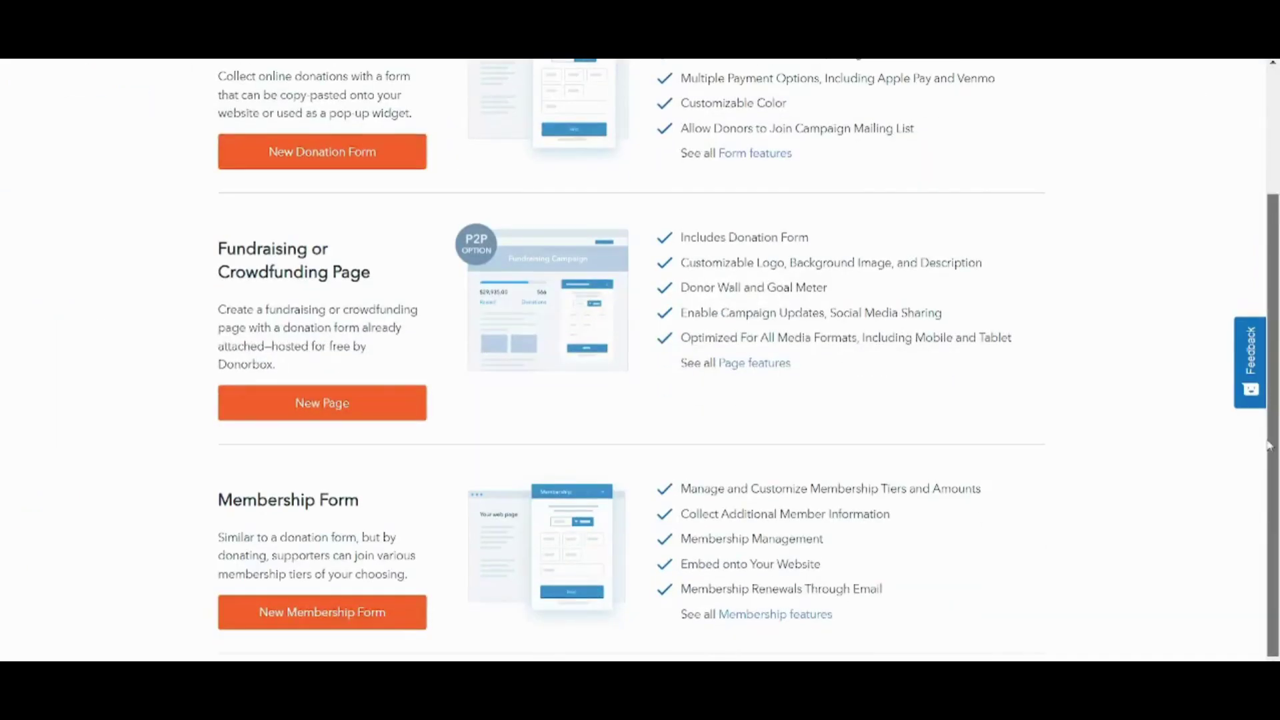
pyautogui.scroll(3, 1226, 89)
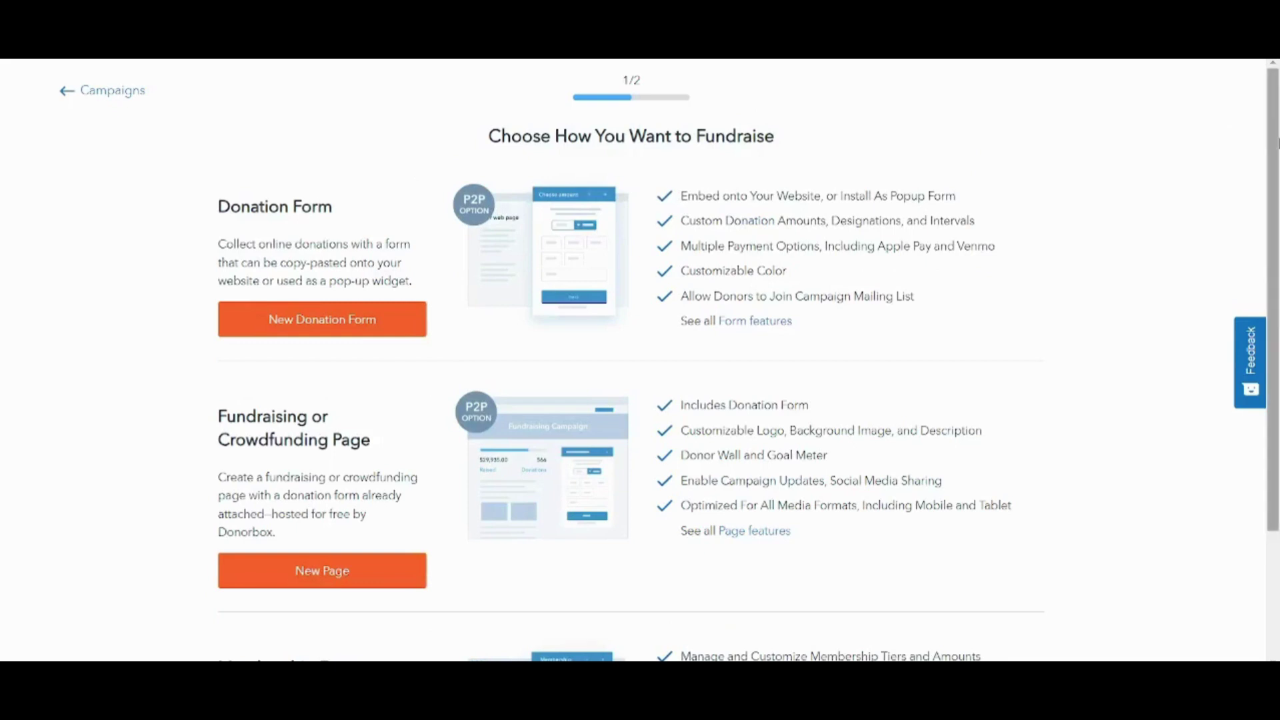
pyautogui.moveTo(1272, 123); pyautogui.dragTo(1272, 134)
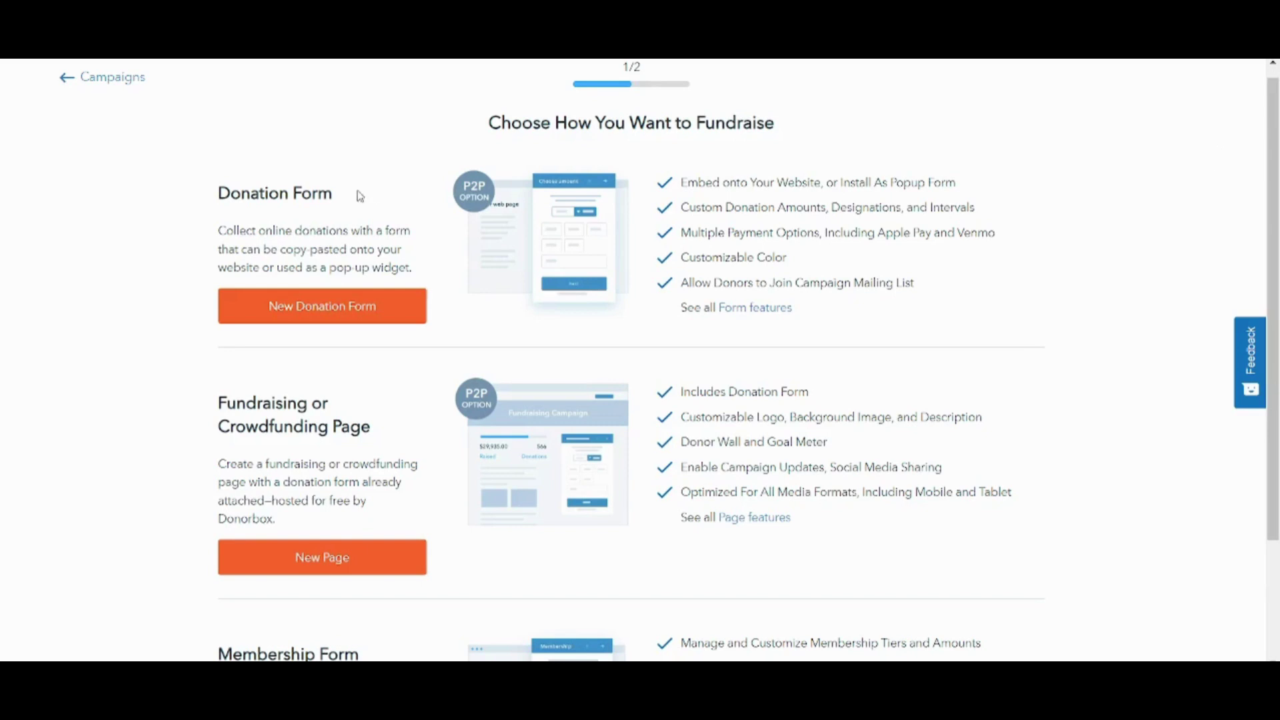
pyautogui.moveTo(357, 193); pyautogui.dragTo(242, 182)
pyautogui.click(250, 190)
pyautogui.moveTo(365, 430); pyautogui.dragTo(206, 403)
pyautogui.click(90, 347)
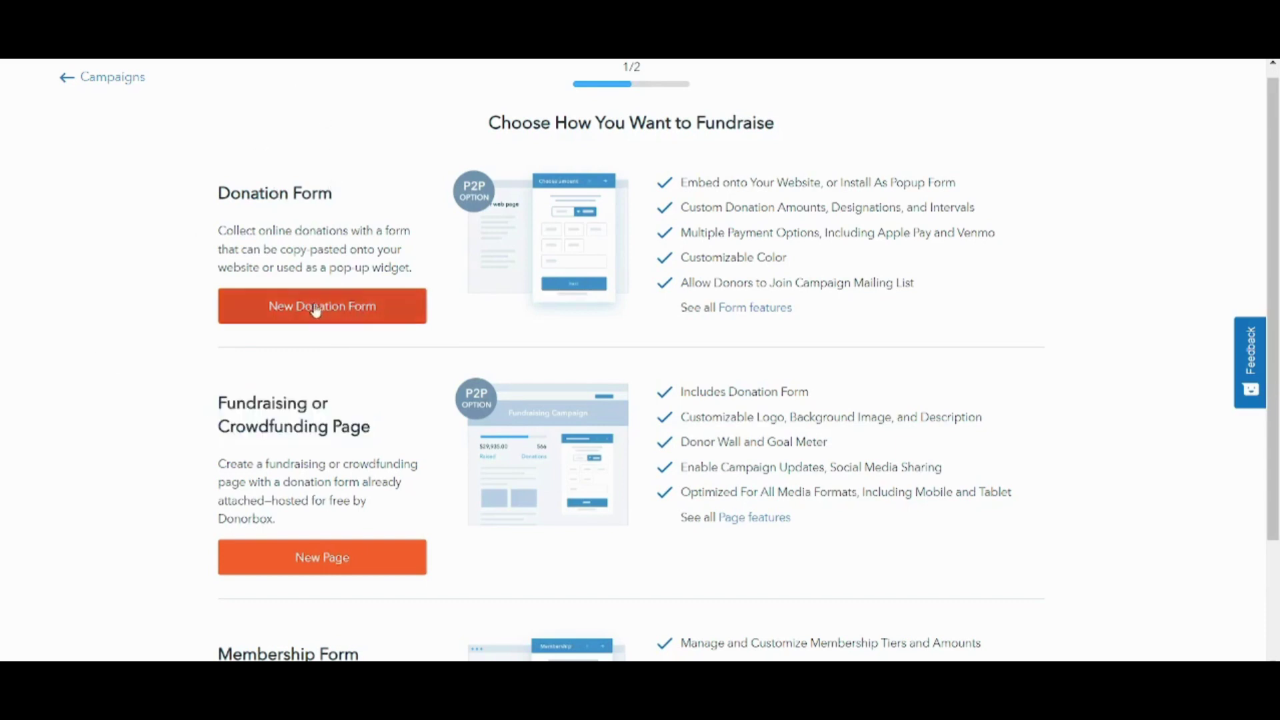
# - Choose a new donation form and title the campaign 'Homeless Children'
pyautogui.click(352, 306)
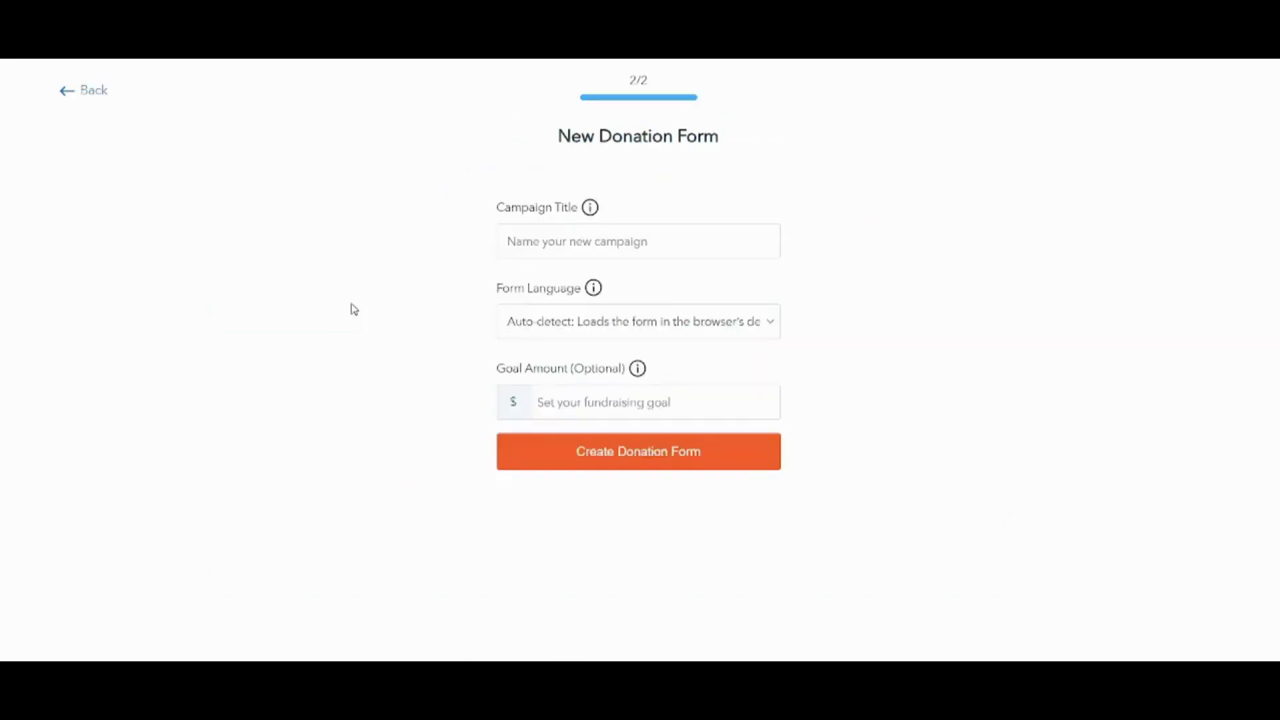
pyautogui.click(533, 239)
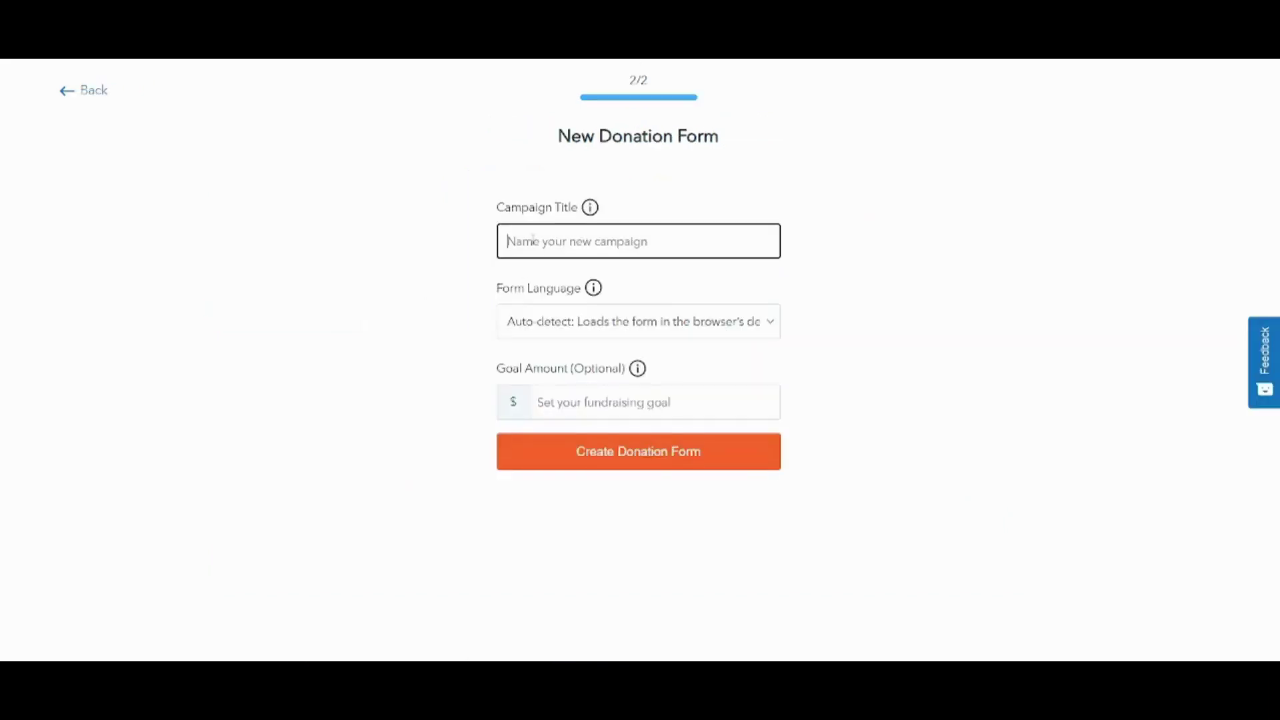
pyautogui.click(851, 192)
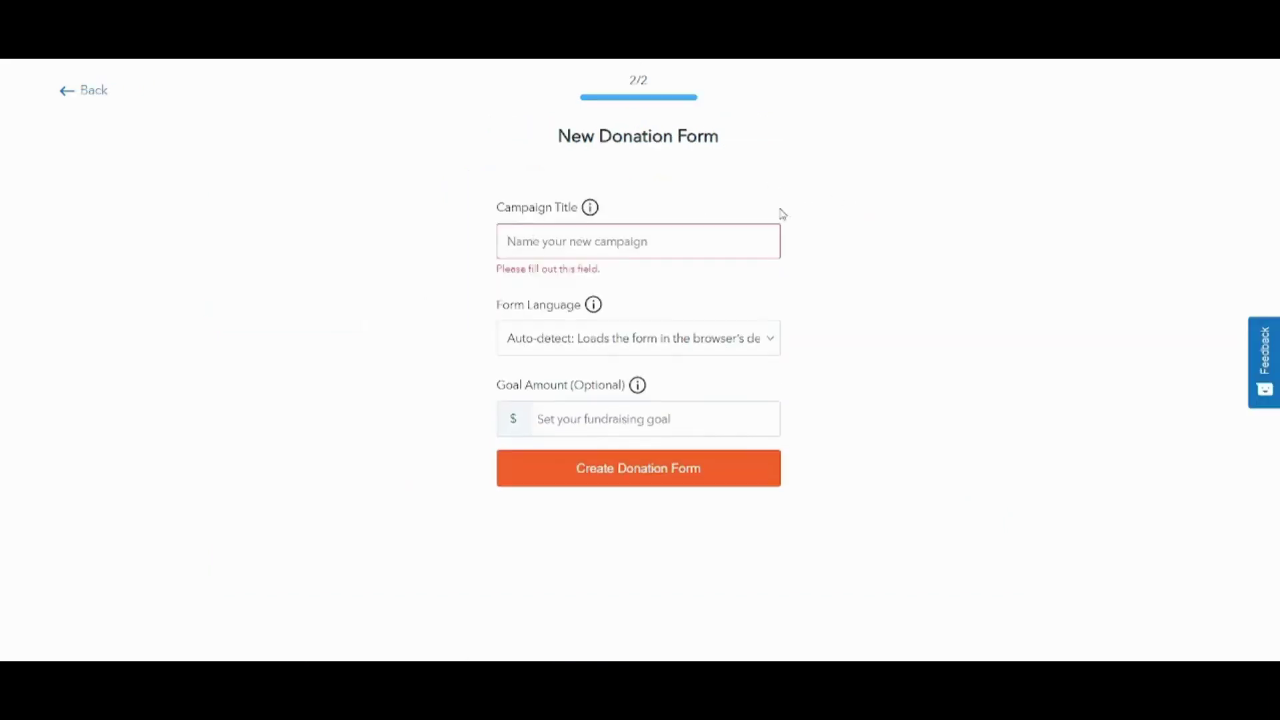
pyautogui.click(694, 232)
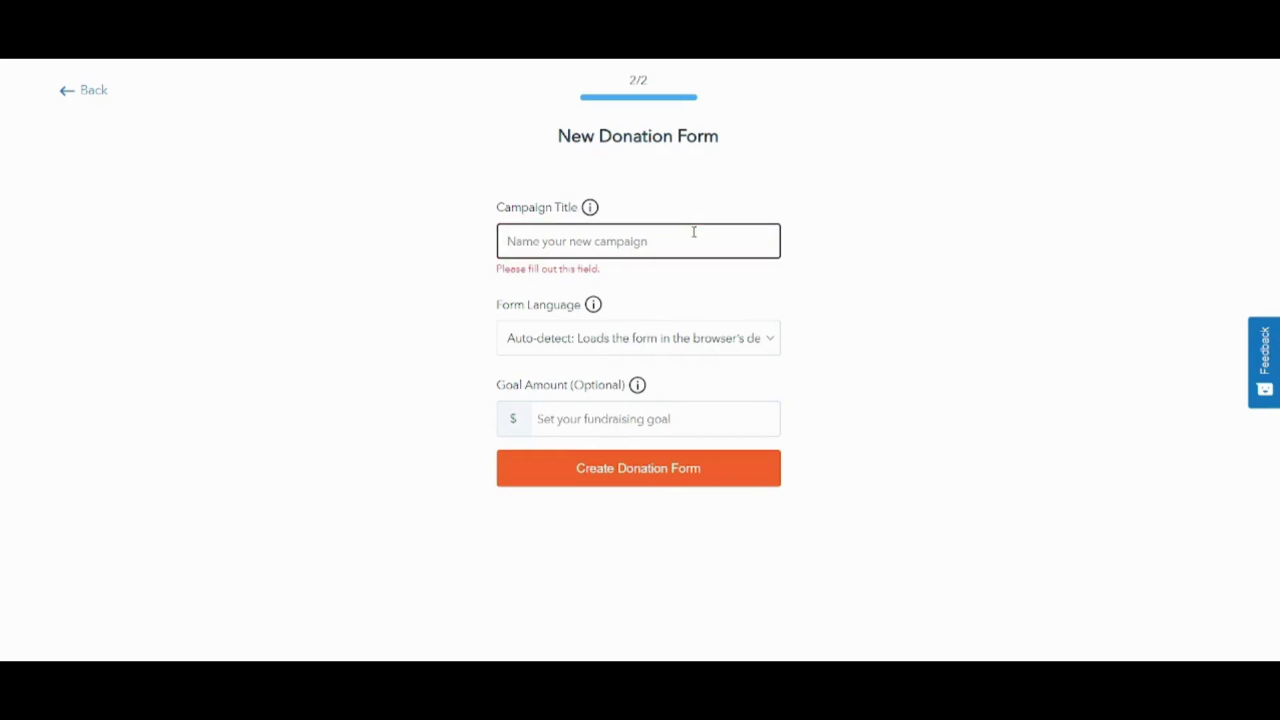
pyautogui.write('Homeless Children')
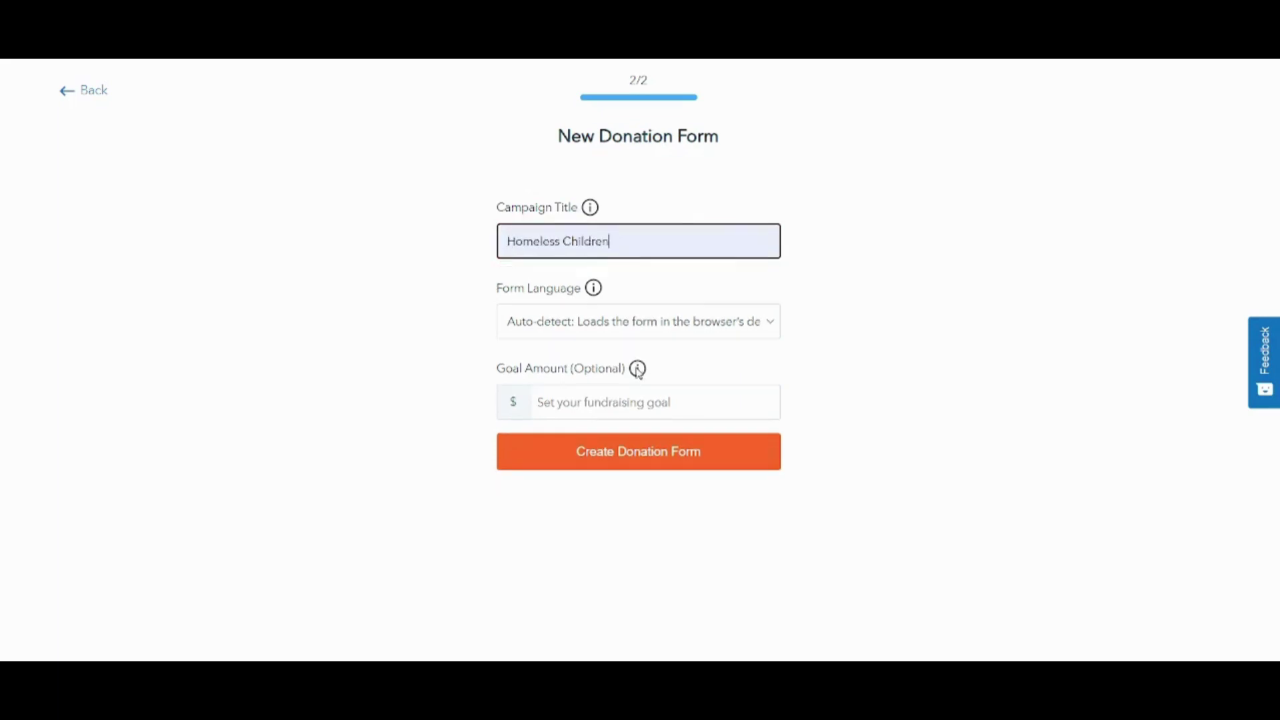
# - Set the form language to English, enter a $1000 goal, and create the form
pyautogui.moveTo(634, 373)
pyautogui.click(603, 330)
pyautogui.click(583, 390)
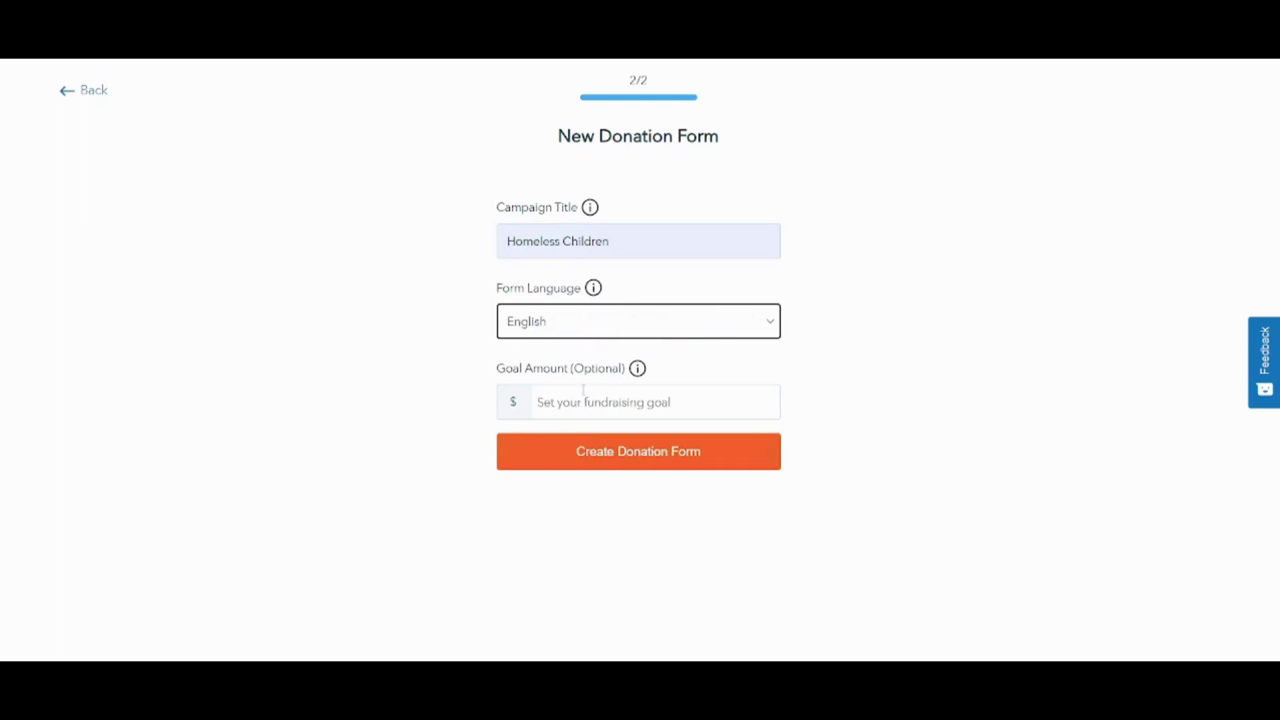
pyautogui.click(624, 396)
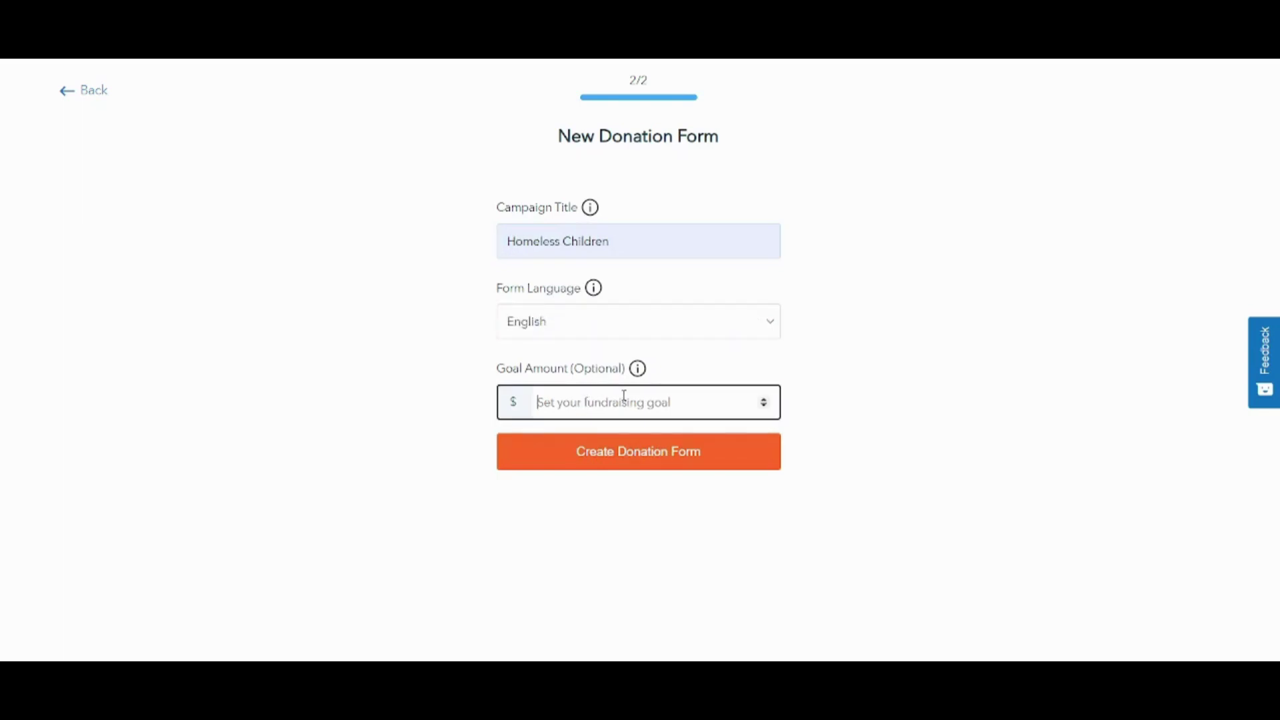
pyautogui.write('1000')
pyautogui.click(644, 459)
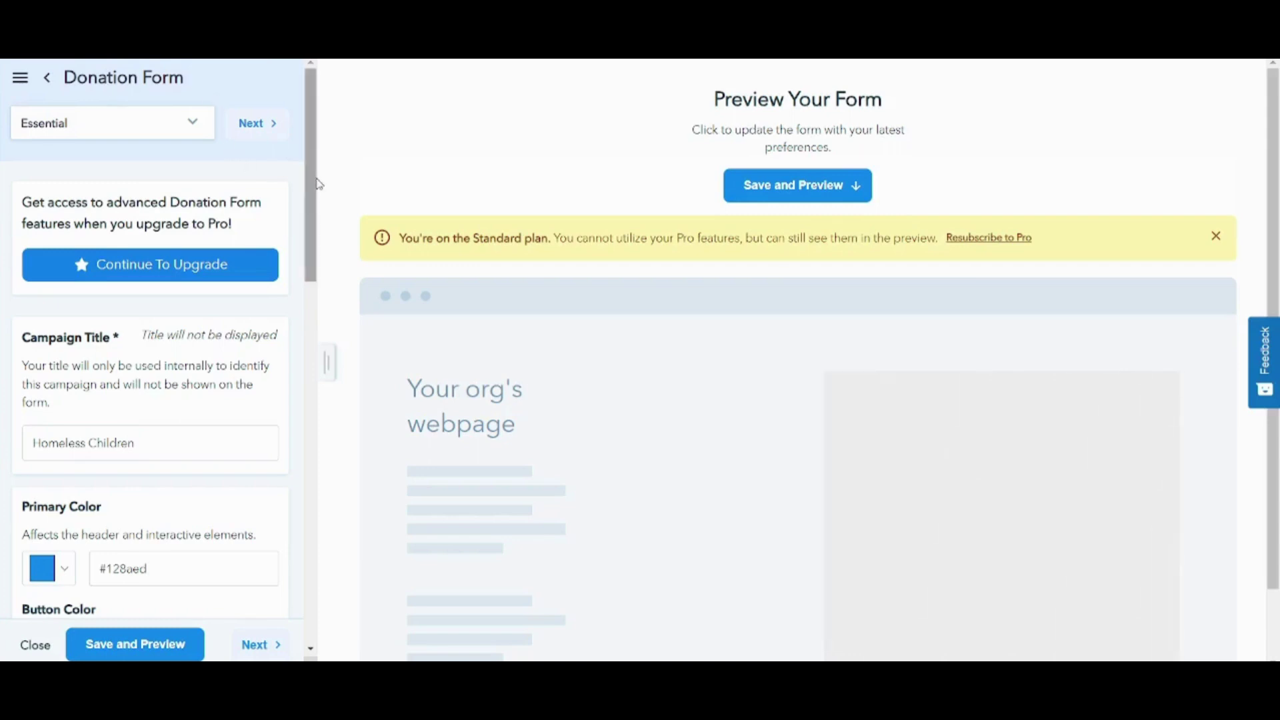
pyautogui.moveTo(320, 186); pyautogui.dragTo(296, 144)
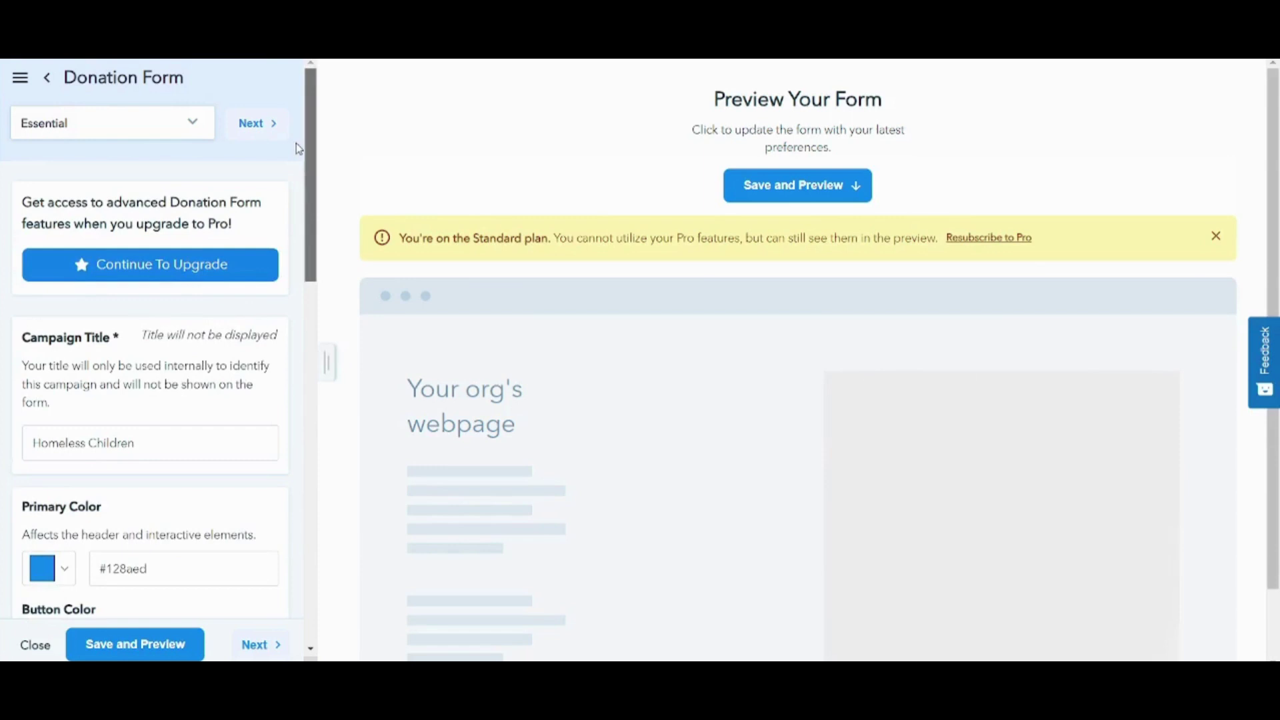
pyautogui.click(191, 125)
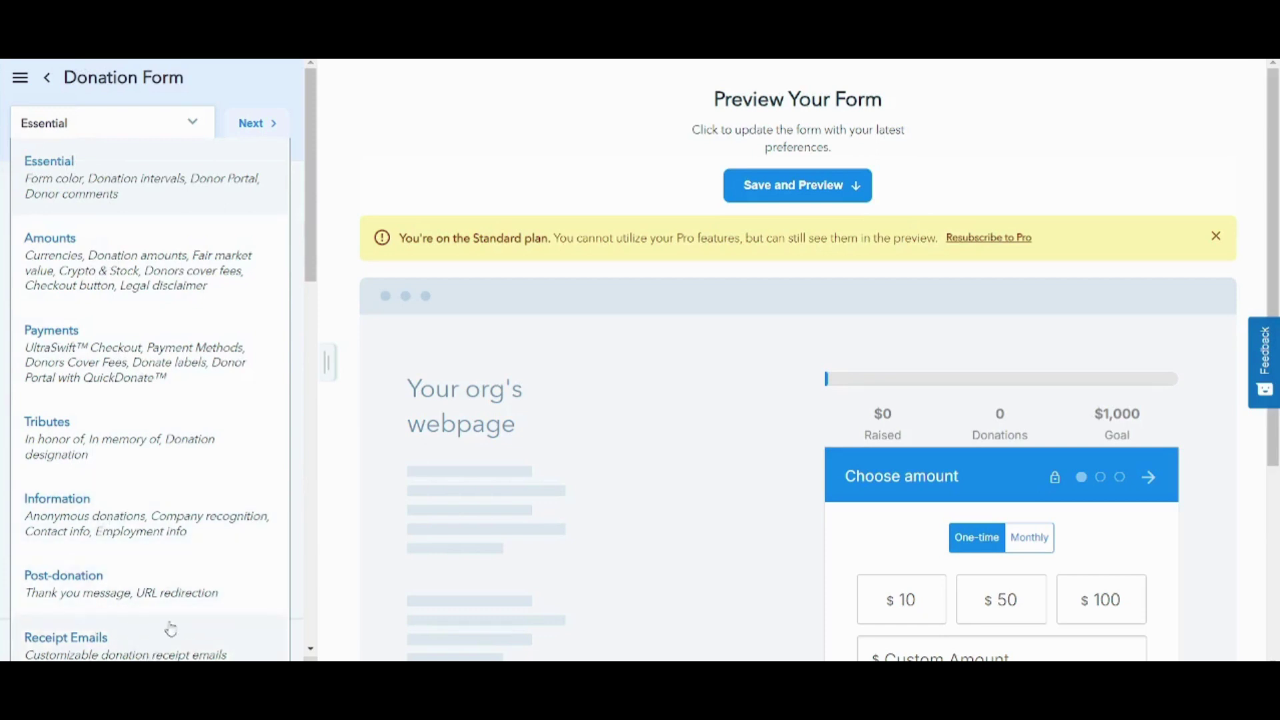
pyautogui.click(361, 162)
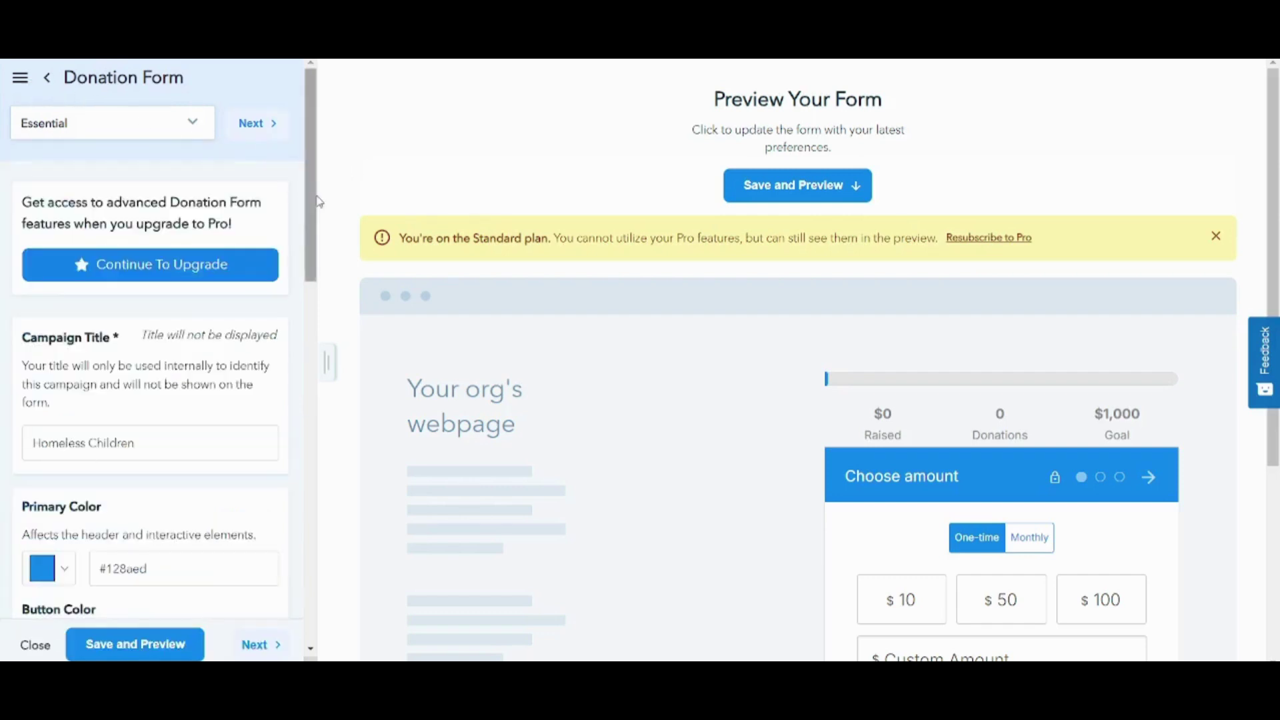
# - Set primary colour #2ecc71, button colour #e74c3c and Round Corners for the corner radius
pyautogui.scroll(-2, 330, 253)
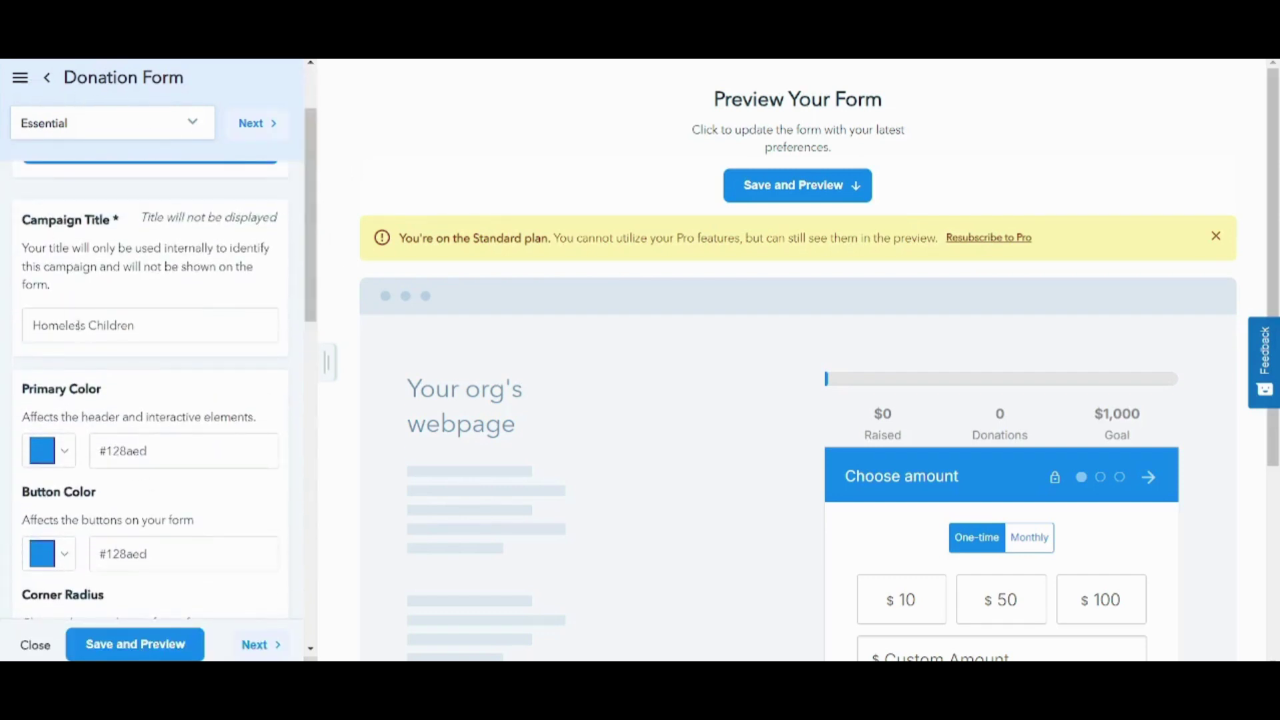
pyautogui.moveTo(311, 303); pyautogui.dragTo(323, 347)
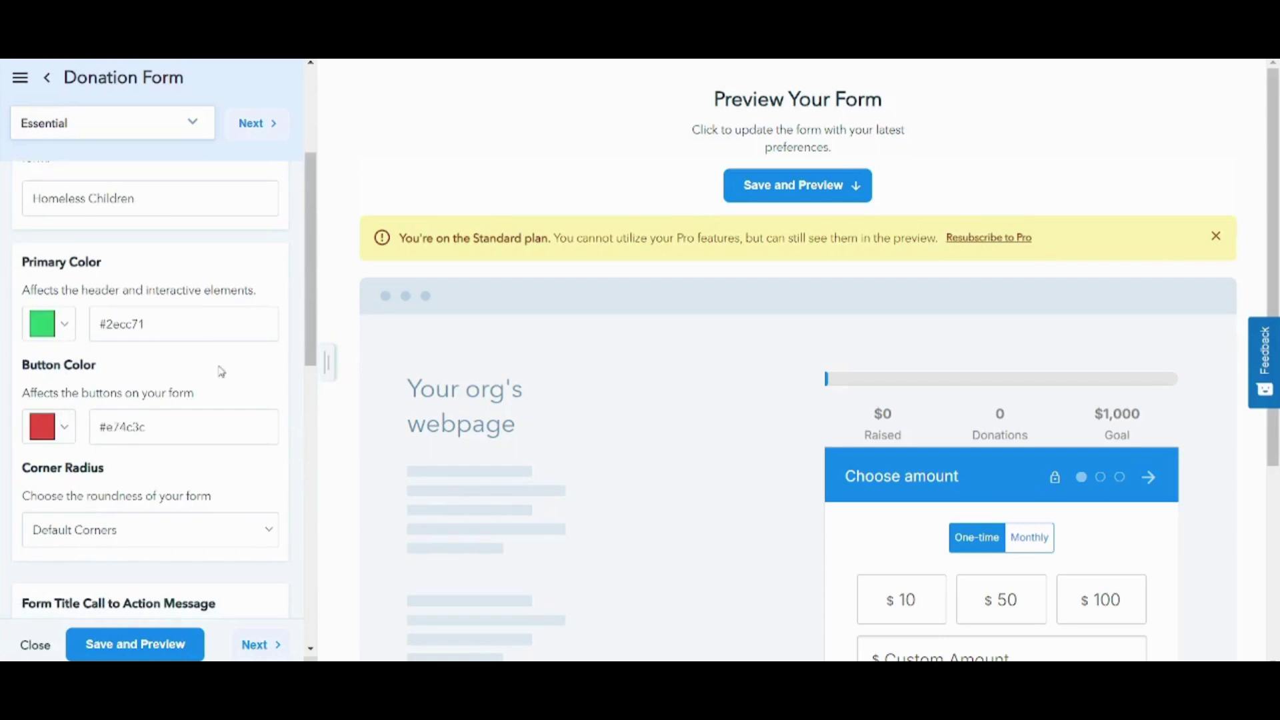
pyautogui.moveTo(314, 334); pyautogui.dragTo(323, 380)
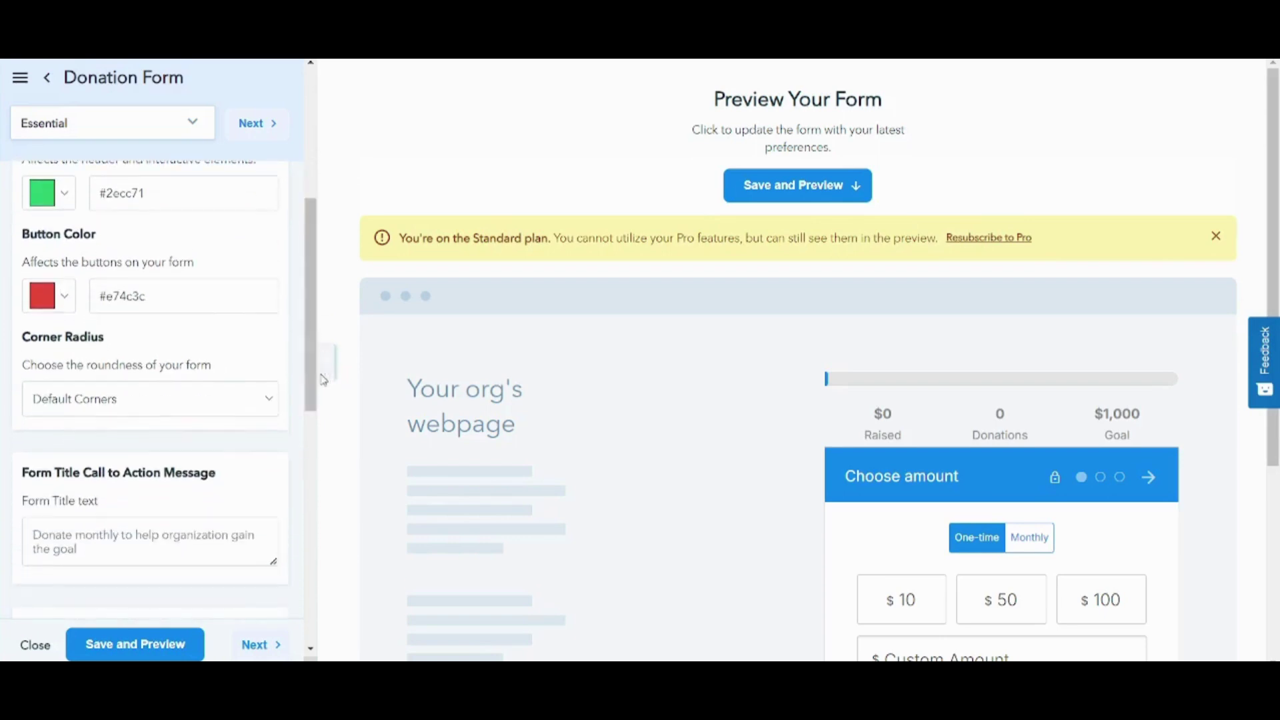
pyautogui.click(183, 408)
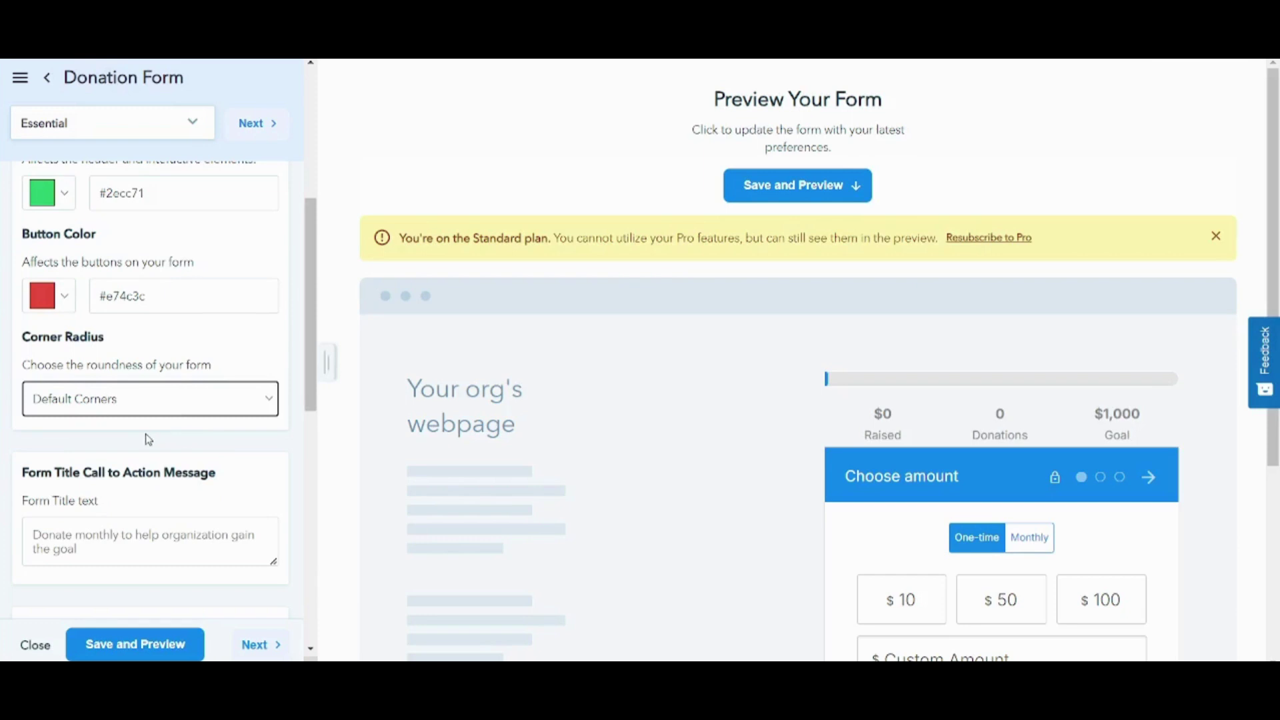
pyautogui.click(148, 440)
pyautogui.moveTo(1274, 162); pyautogui.dragTo(1276, 255)
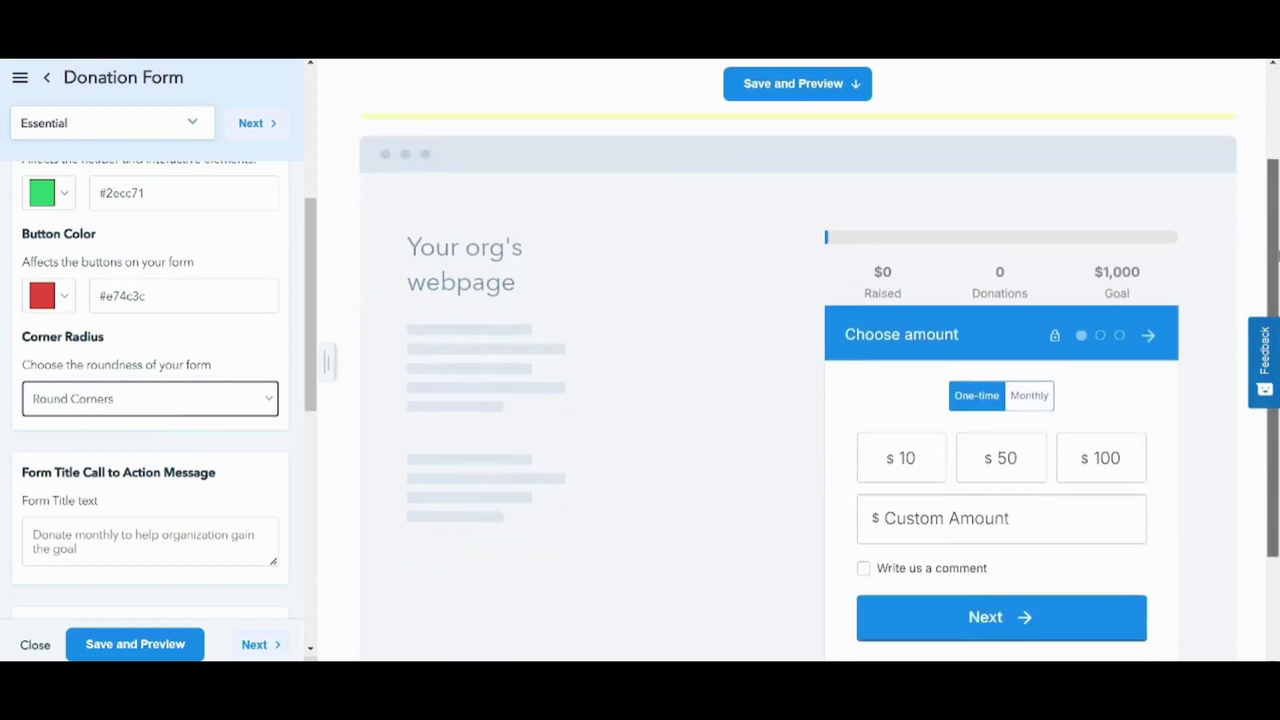
pyautogui.scroll(-1, 800, 373)
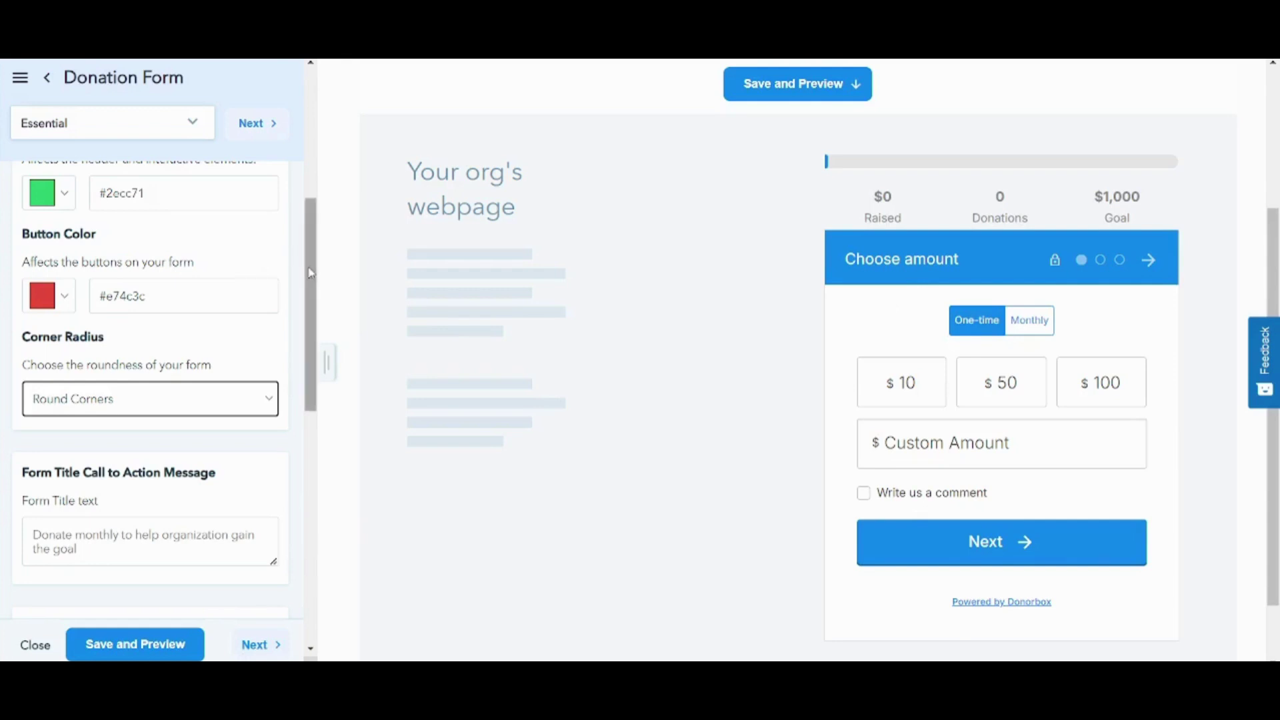
# - Title the form 'Save Thousands of Homeless Children'
pyautogui.moveTo(311, 270); pyautogui.dragTo(314, 343)
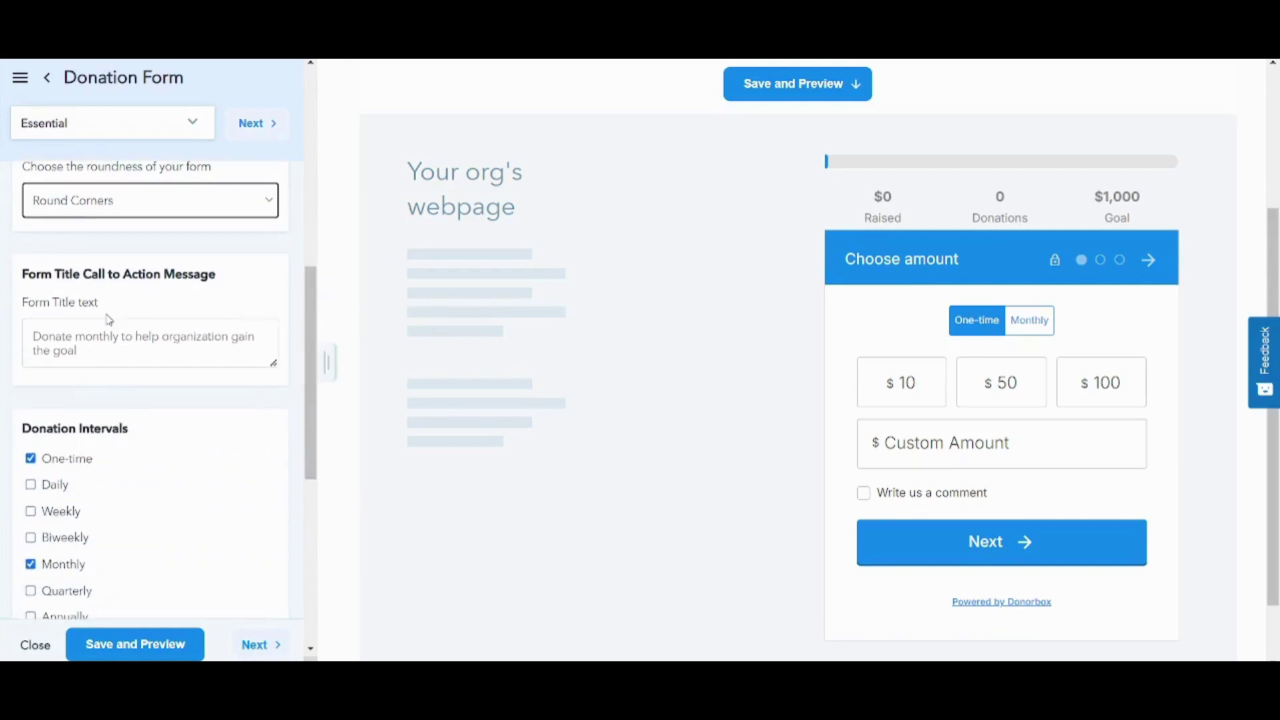
pyautogui.click(110, 341)
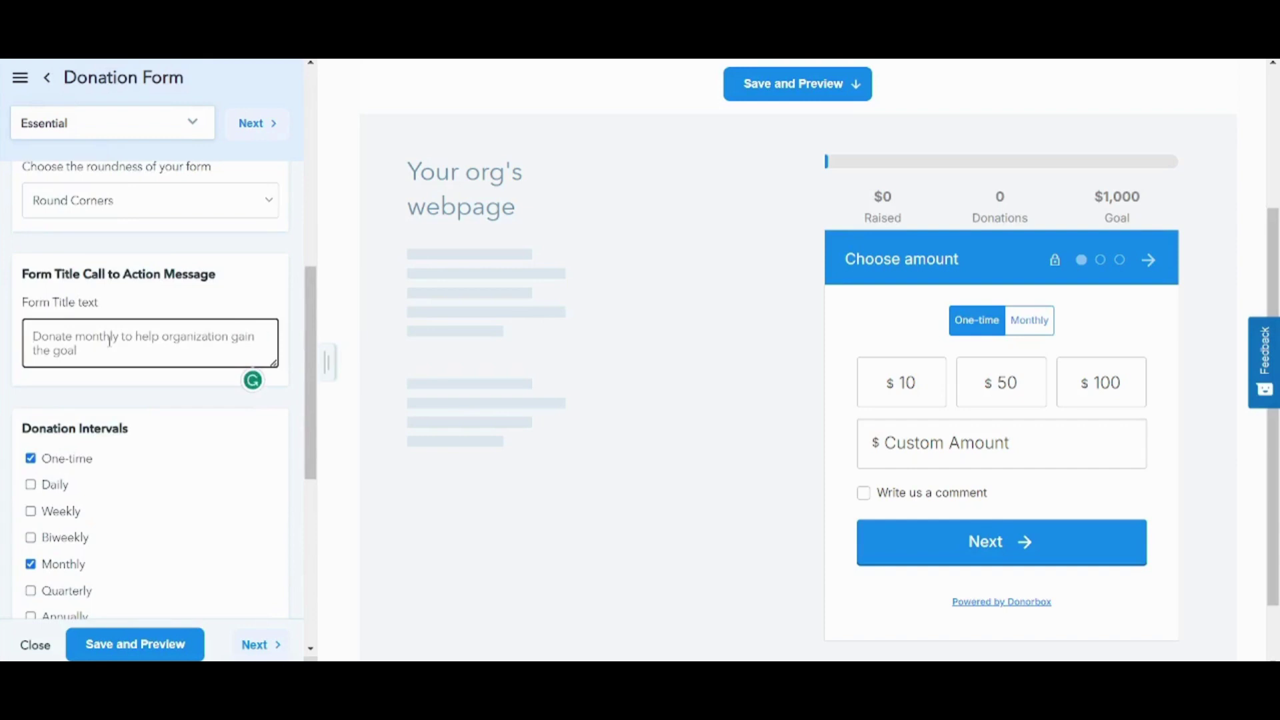
pyautogui.write('Save T')
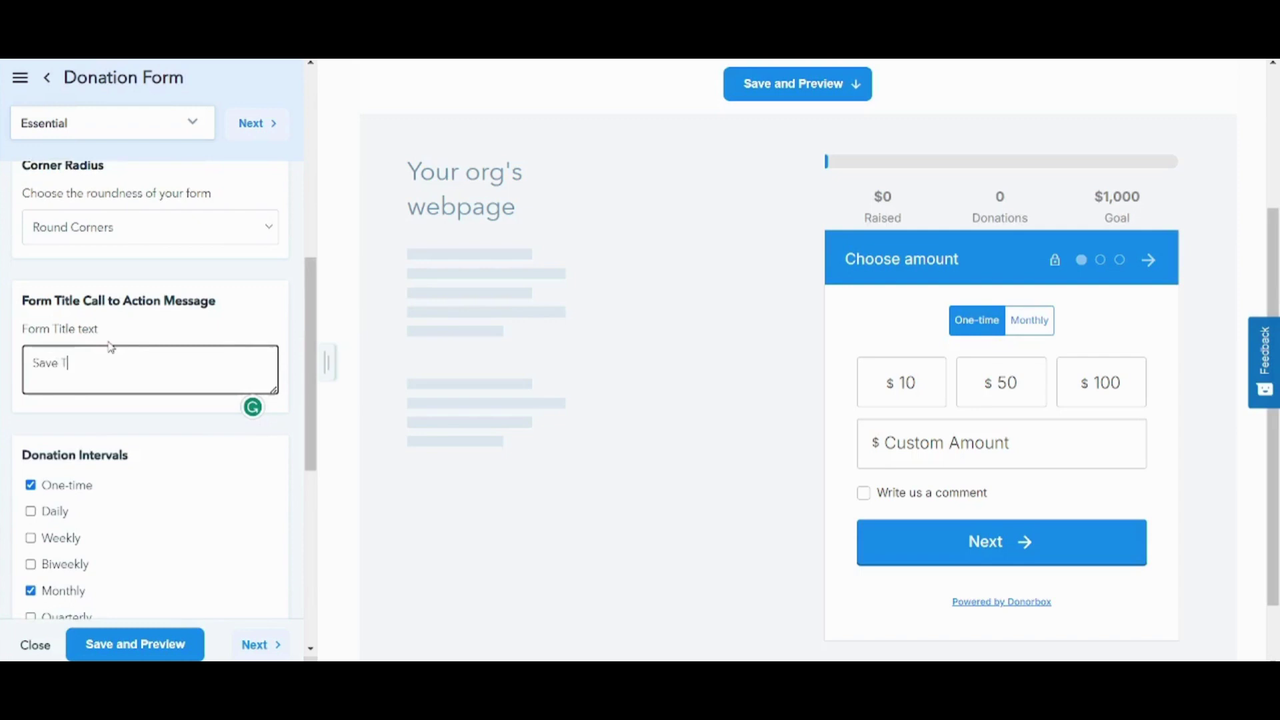
pyautogui.write('hiousands of h')
pyautogui.press('BackSpace')
pyautogui.write('Homeless Children')
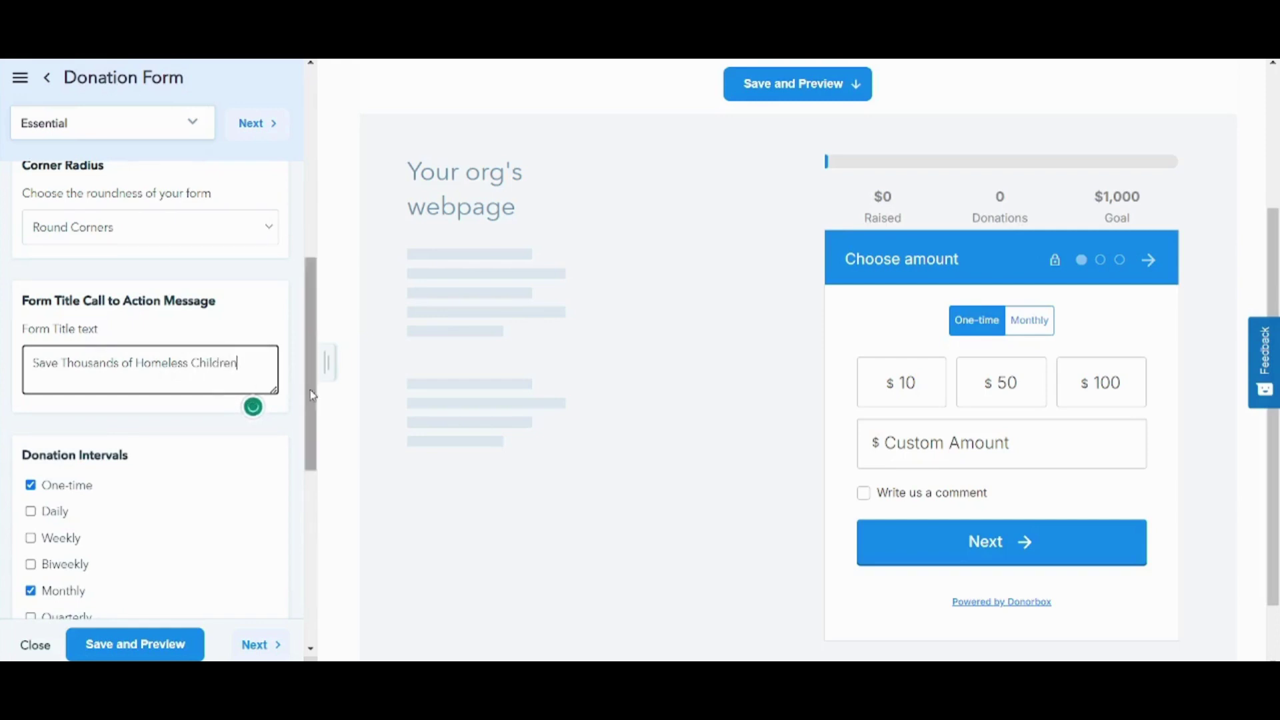
# - Add Weekly as a donation interval and make it the recommended interval
pyautogui.moveTo(310, 396); pyautogui.dragTo(341, 472)
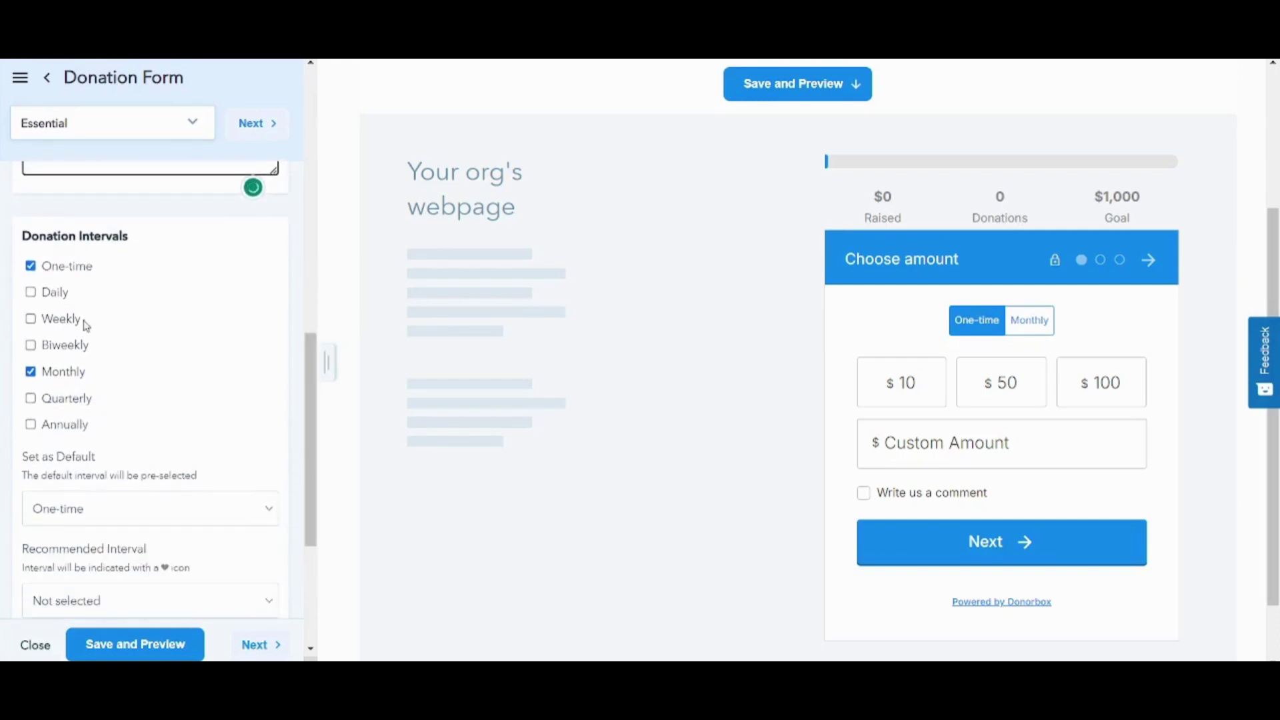
pyautogui.click(53, 320)
pyautogui.scroll(3, 52, 321)
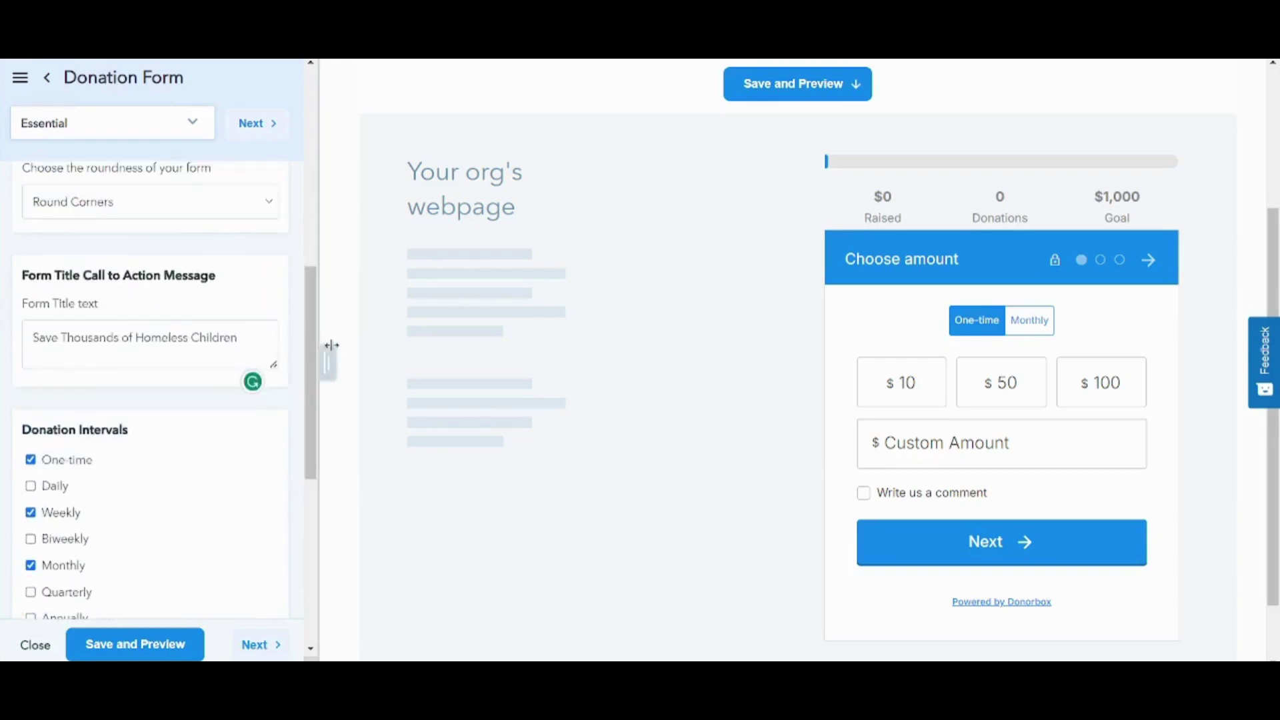
pyautogui.moveTo(329, 357); pyautogui.dragTo(323, 491)
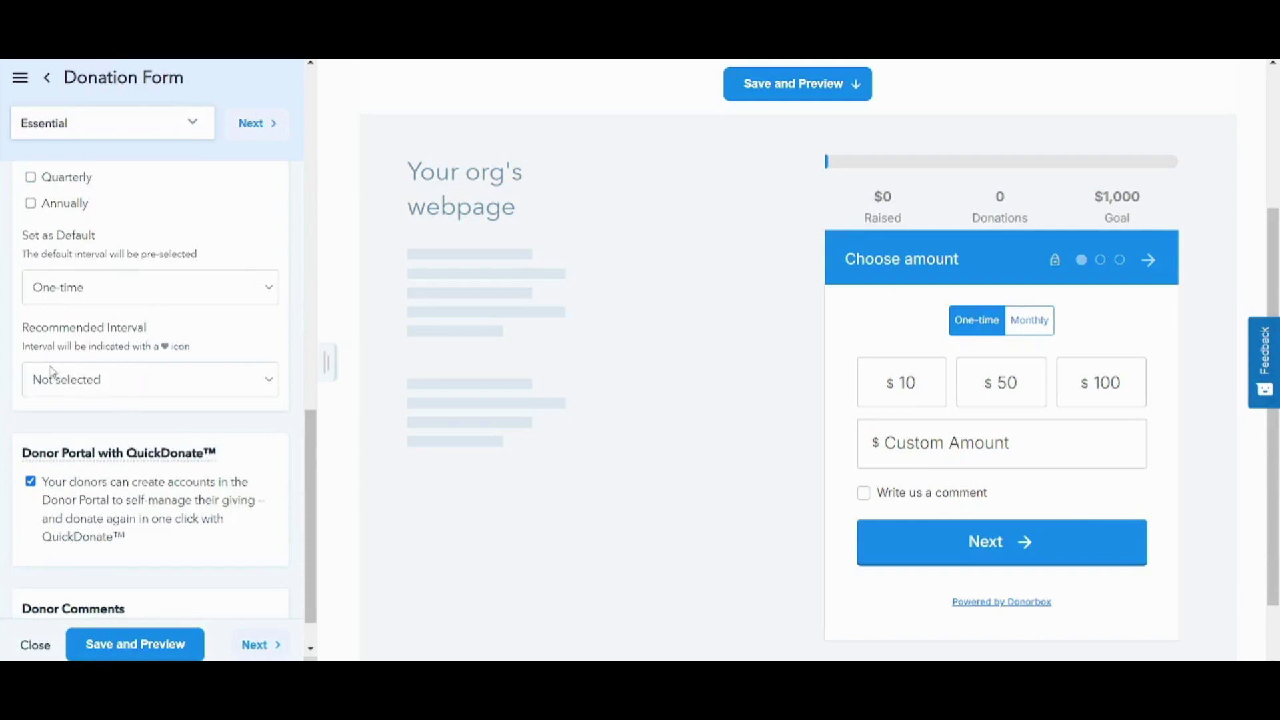
pyautogui.click(211, 377)
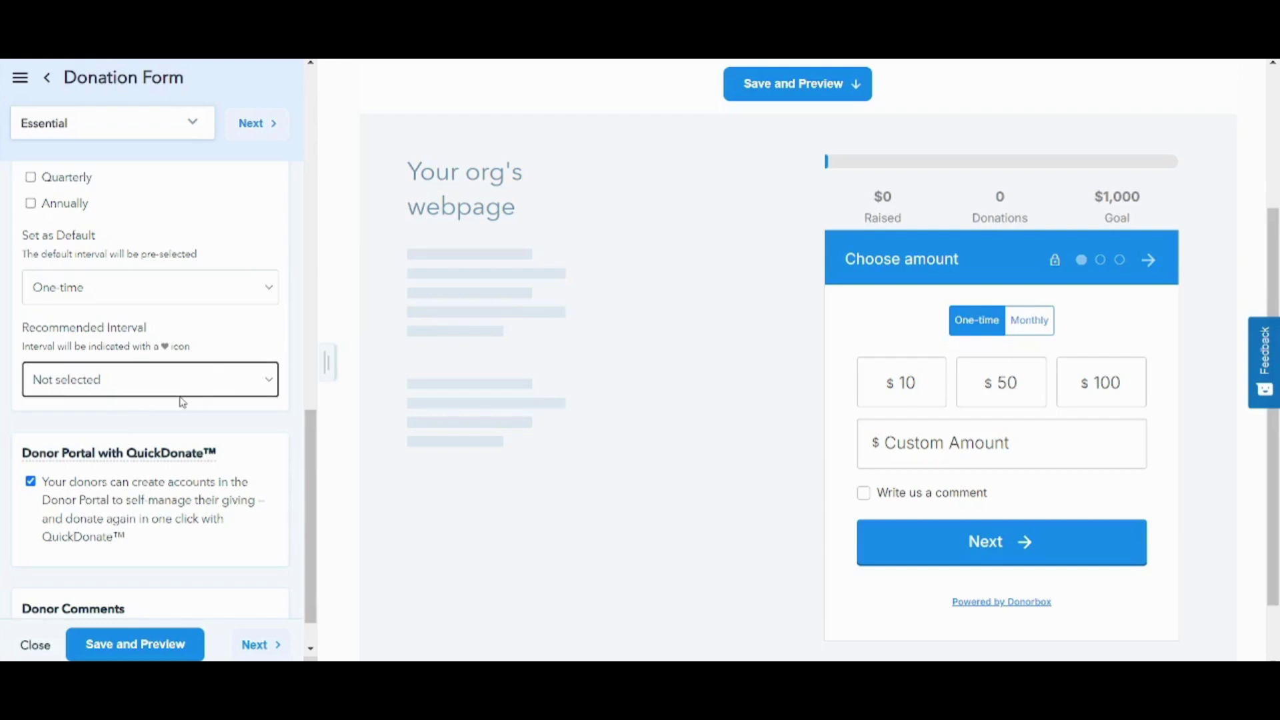
pyautogui.click(90, 440)
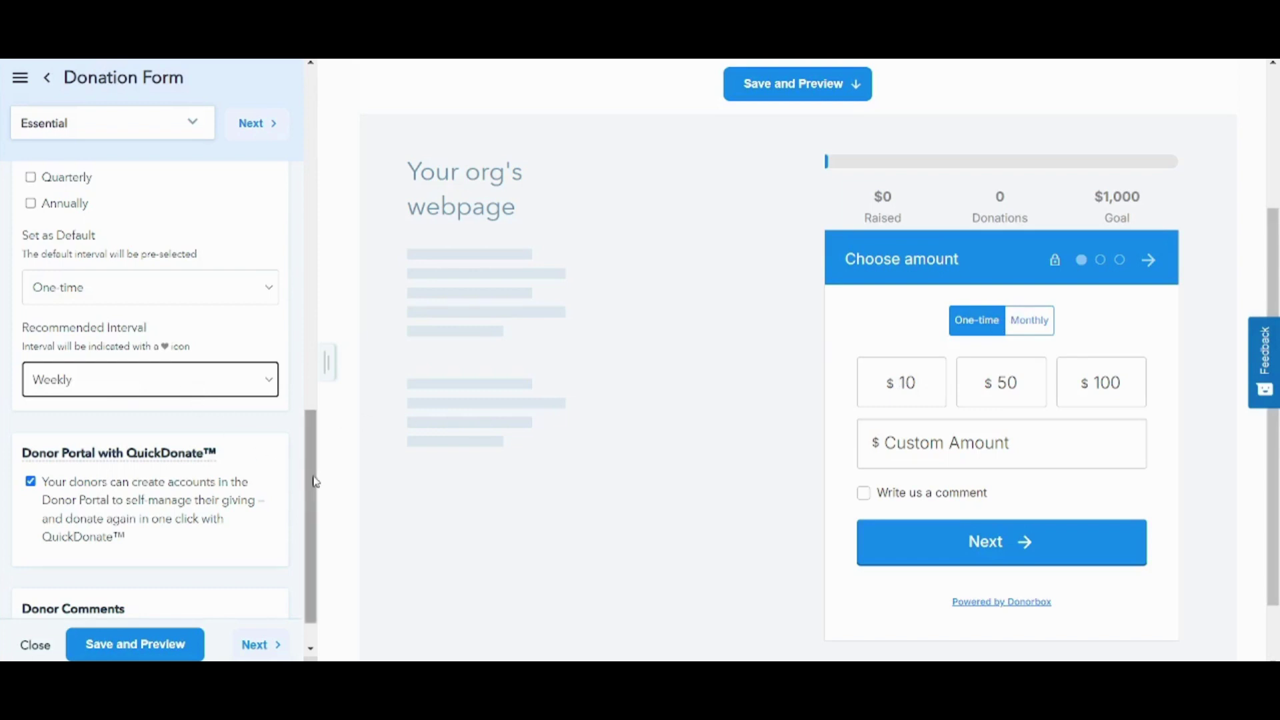
pyautogui.scroll(-1, 317, 493)
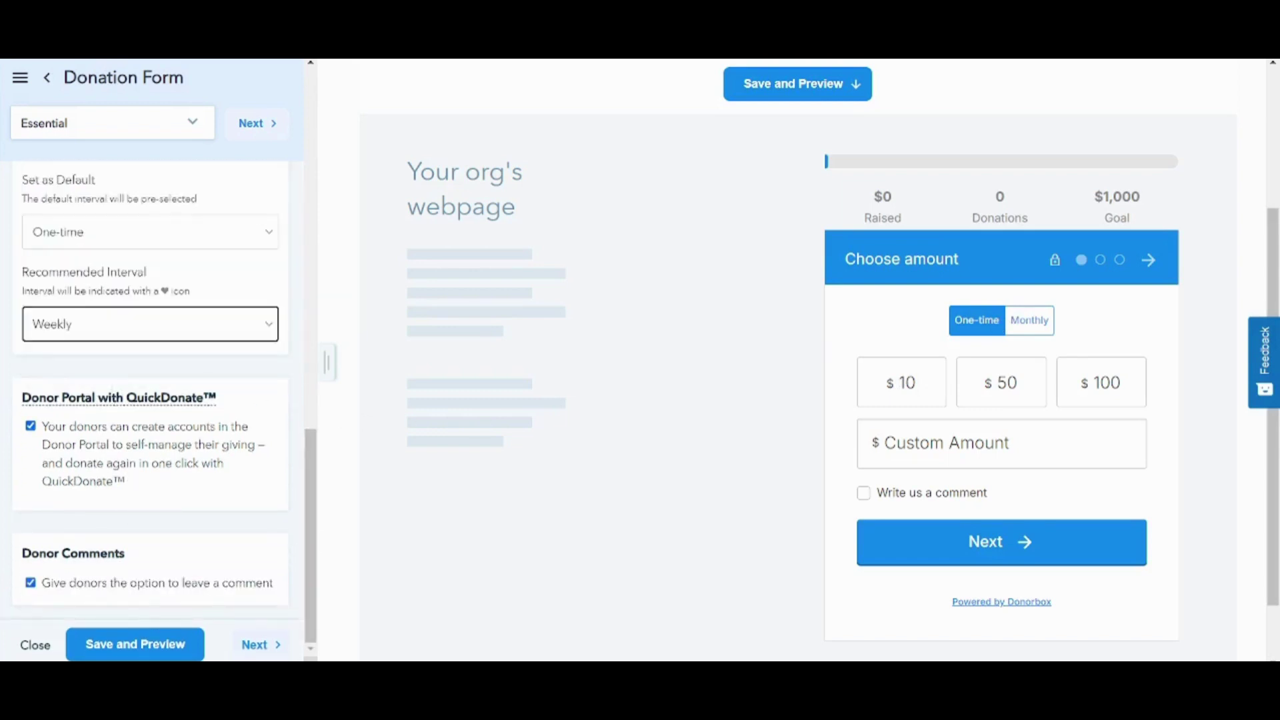
# - Go on to the Amounts settings, showing USD with preset amounts 10, 50 and 100
pyautogui.click(272, 644)
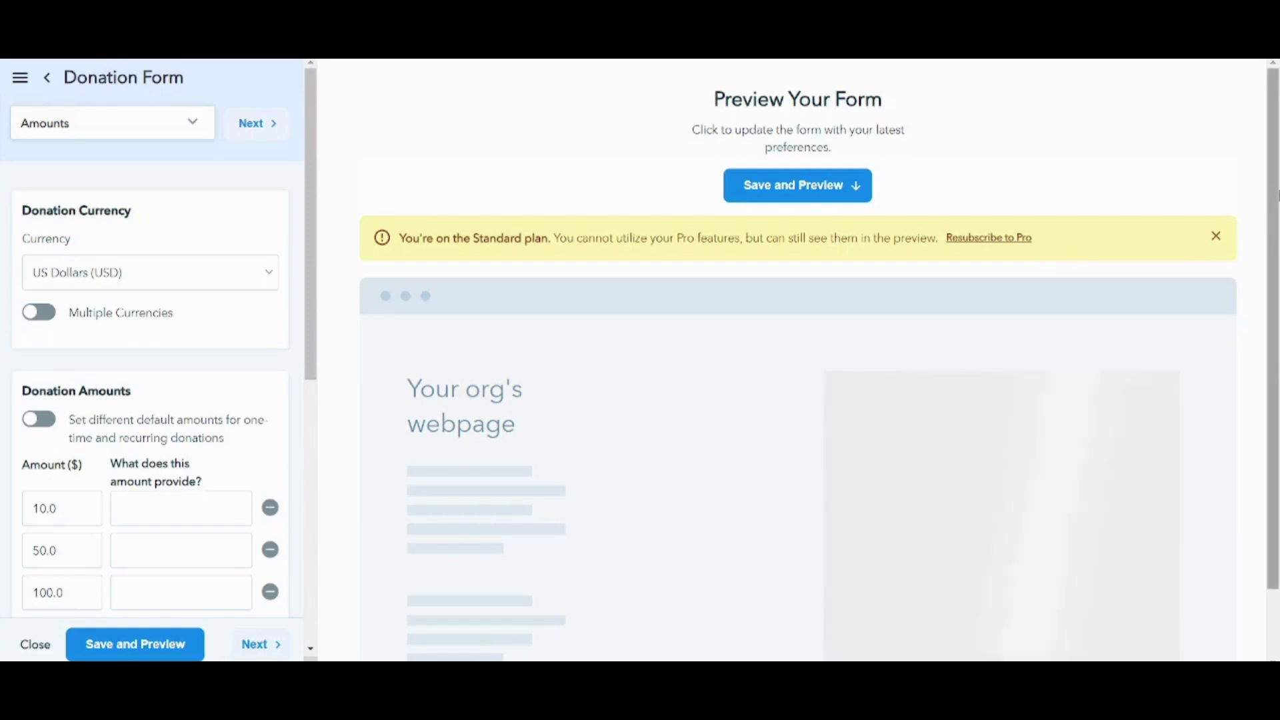
pyautogui.moveTo(1276, 194); pyautogui.dragTo(1276, 200)
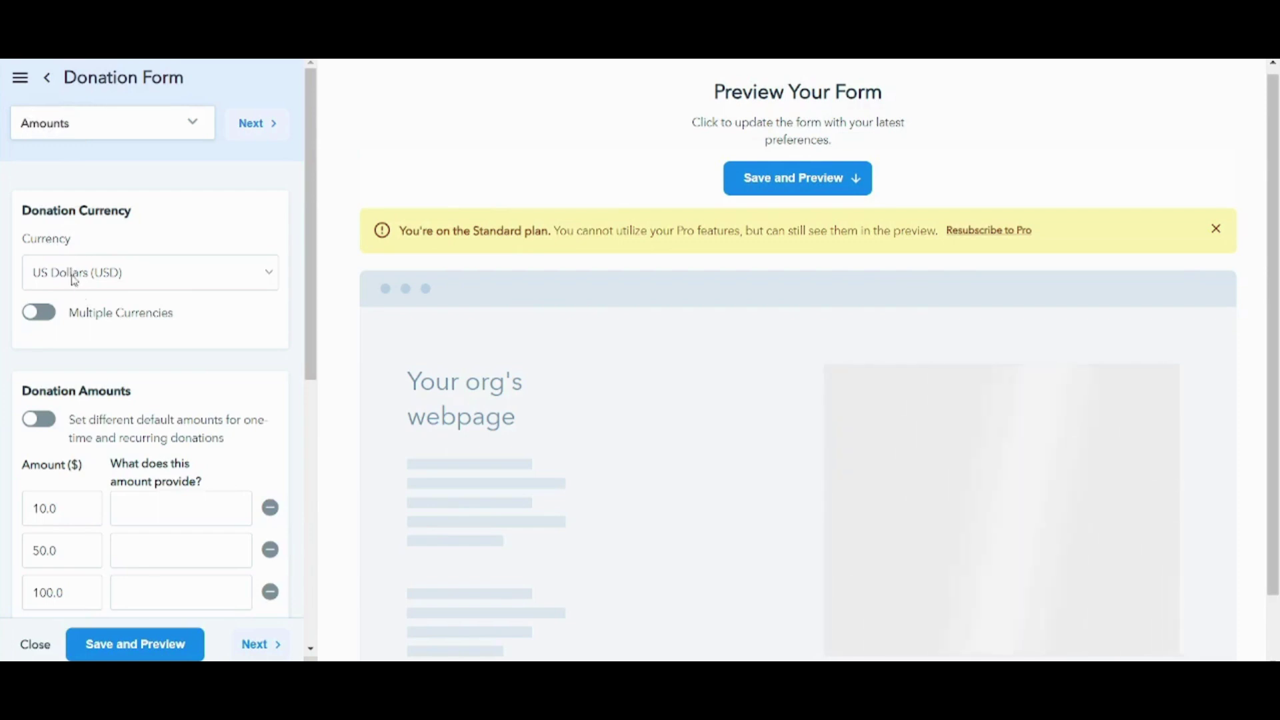
# - Enable multiple currencies and add EGP, EUR, INR and CHF alongside USD
pyautogui.click(47, 316)
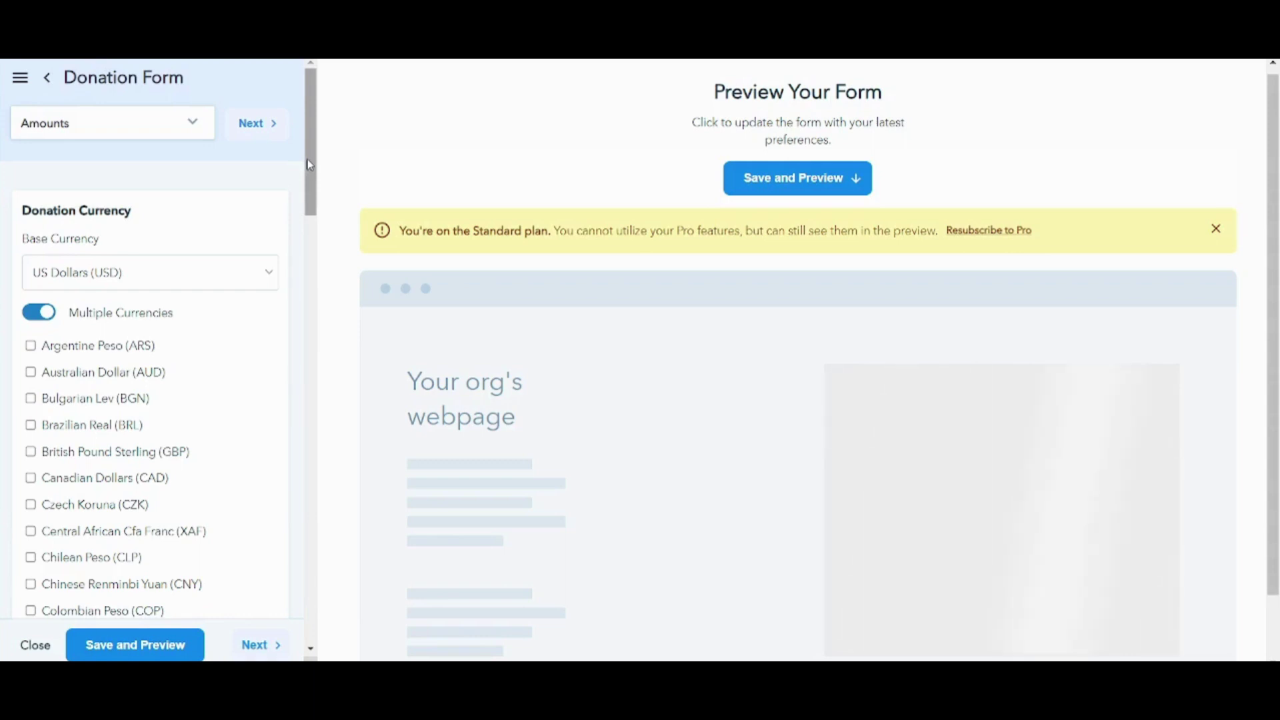
pyautogui.moveTo(310, 165); pyautogui.dragTo(318, 246)
pyautogui.scroll(-1, 308, 240)
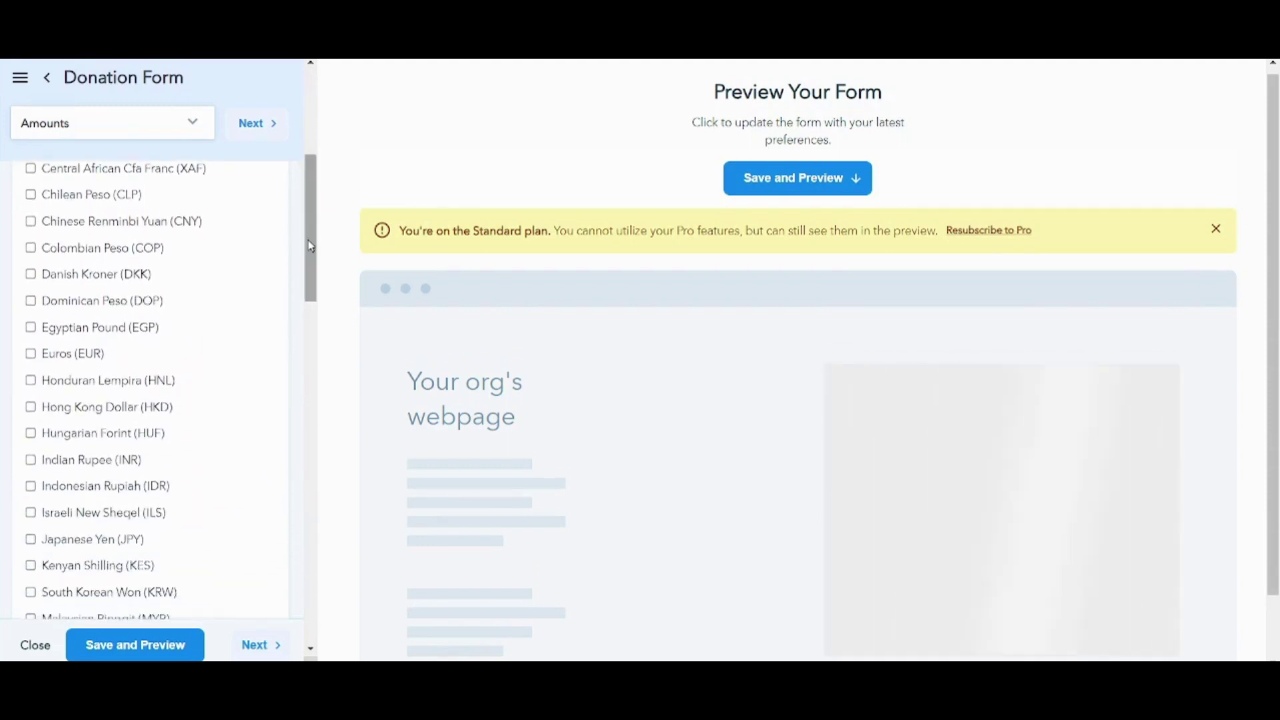
pyautogui.click(103, 329)
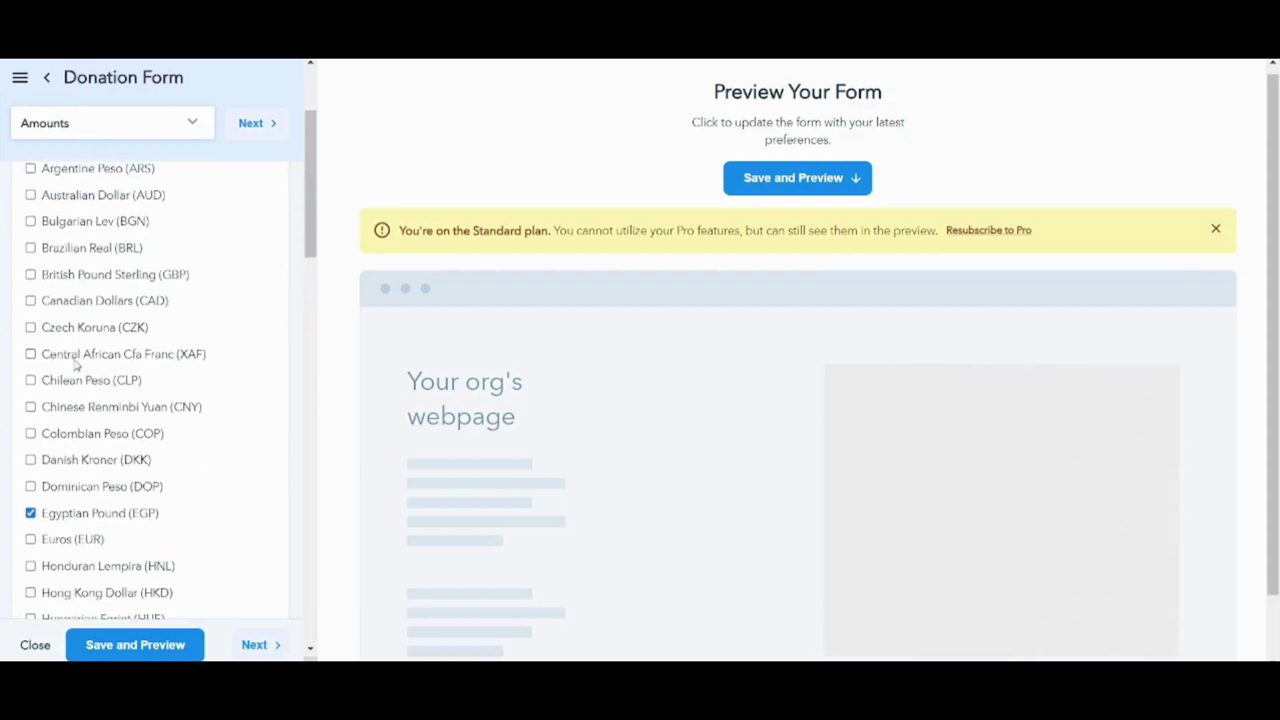
pyautogui.click(80, 545)
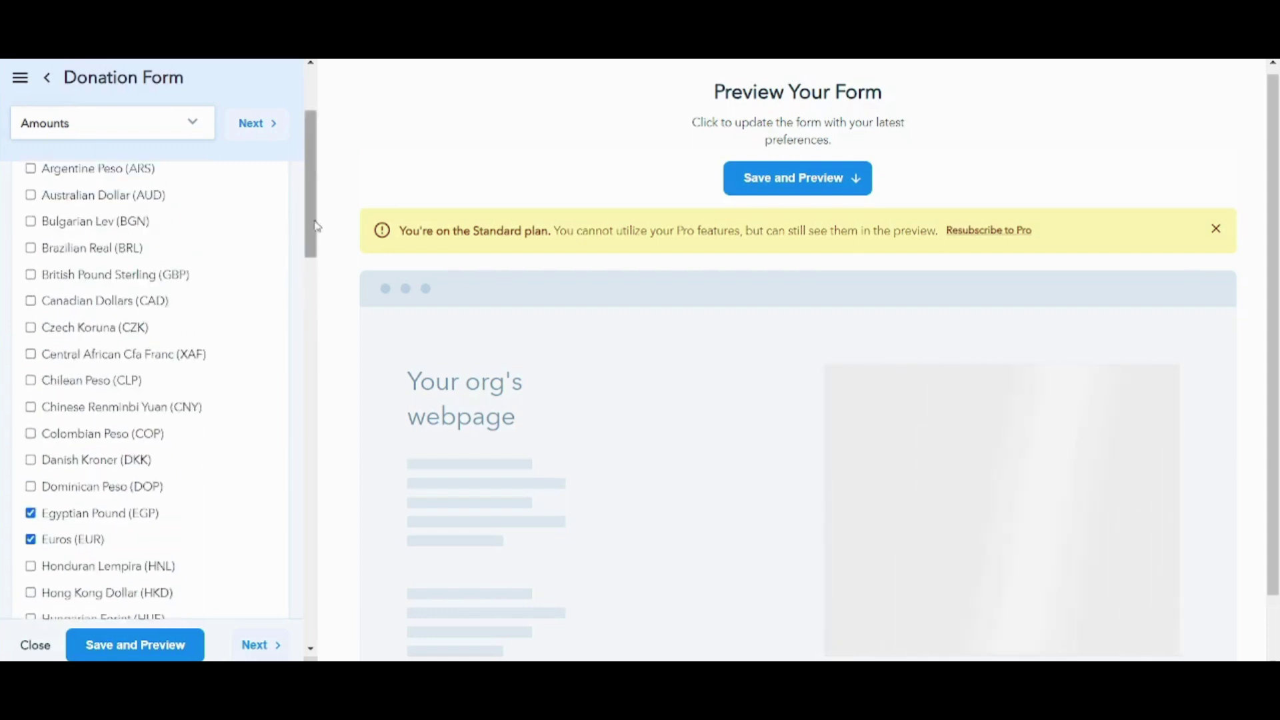
pyautogui.moveTo(317, 229); pyautogui.dragTo(329, 320)
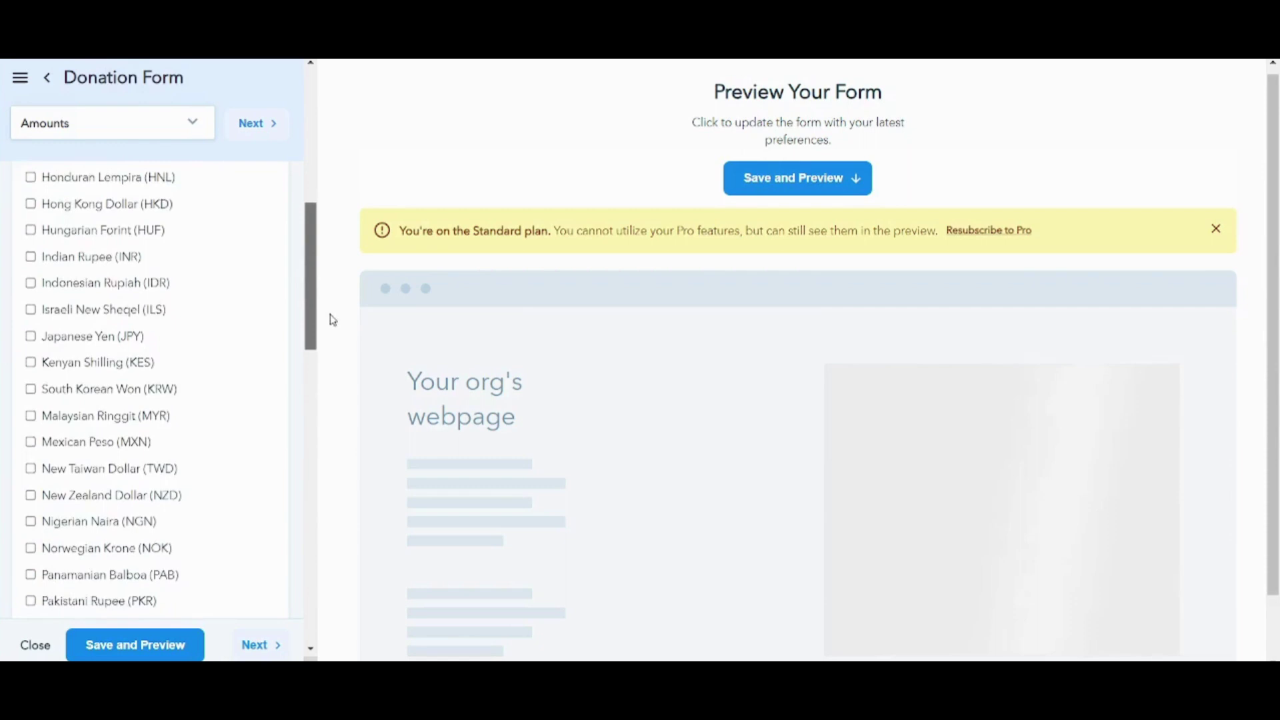
pyautogui.click(47, 245)
pyautogui.scroll(5, 51, 251)
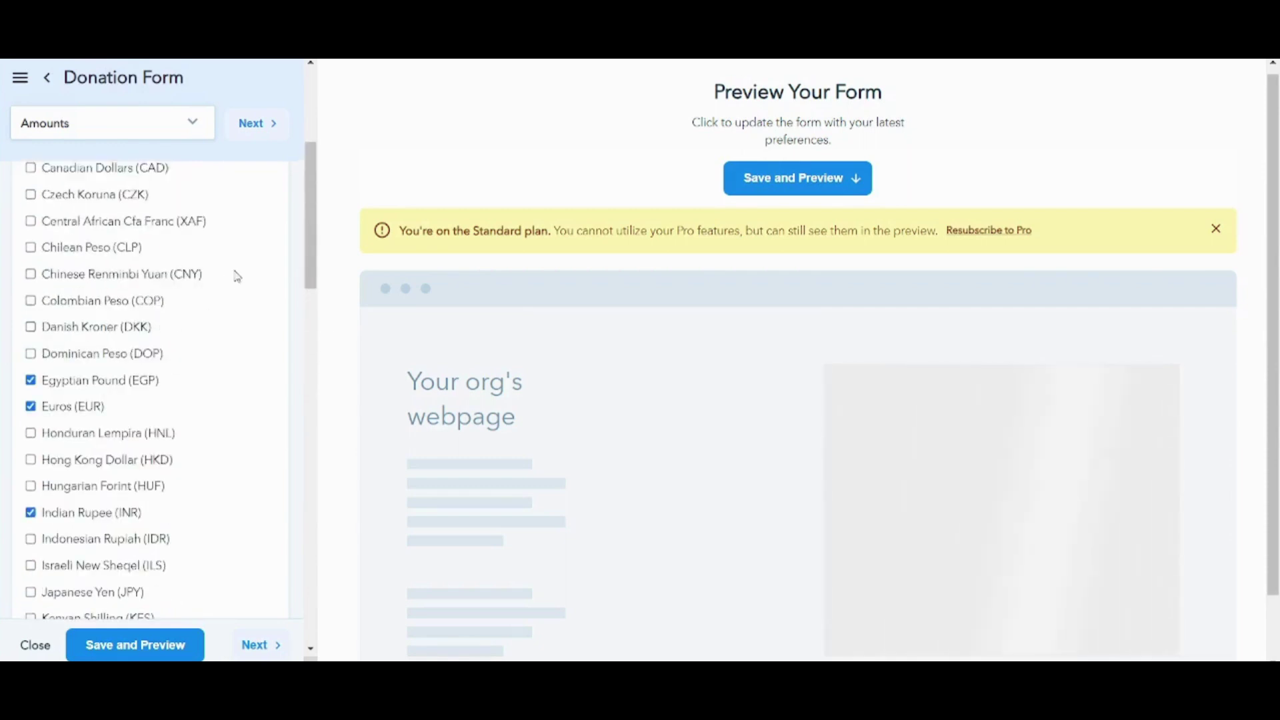
pyautogui.moveTo(312, 263); pyautogui.dragTo(338, 408)
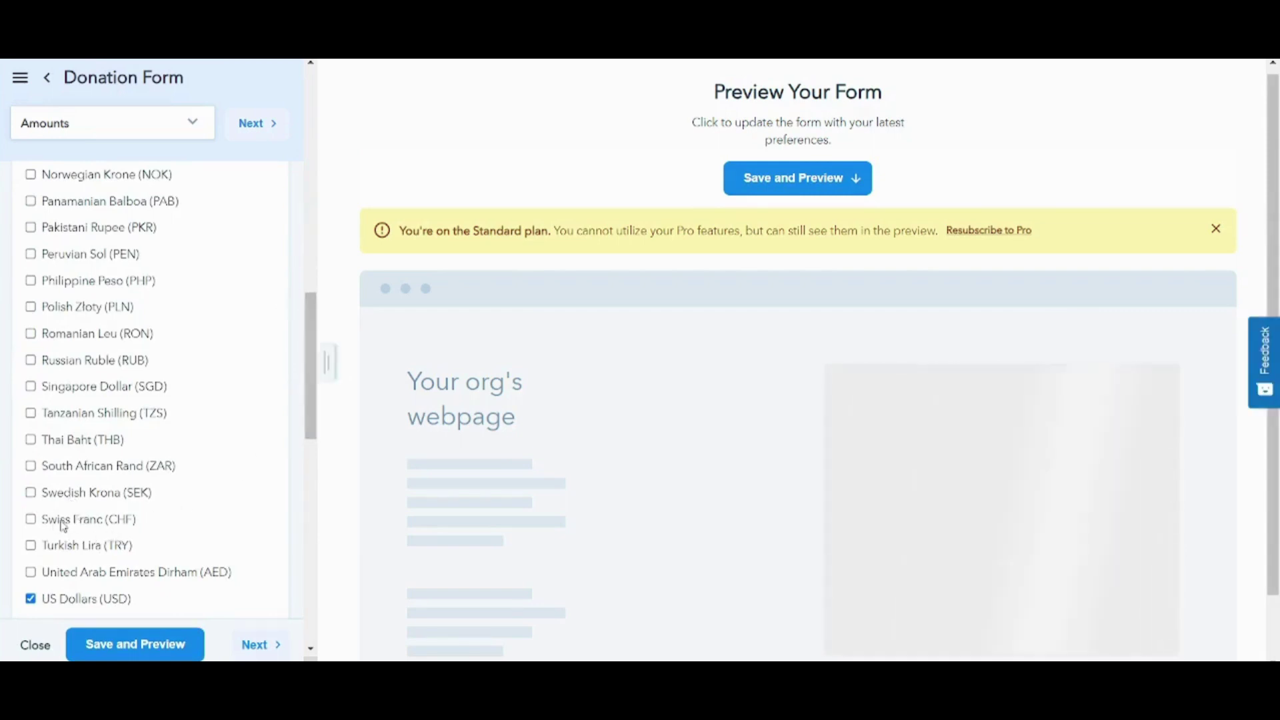
pyautogui.click(72, 528)
pyautogui.moveTo(311, 400); pyautogui.dragTo(337, 506)
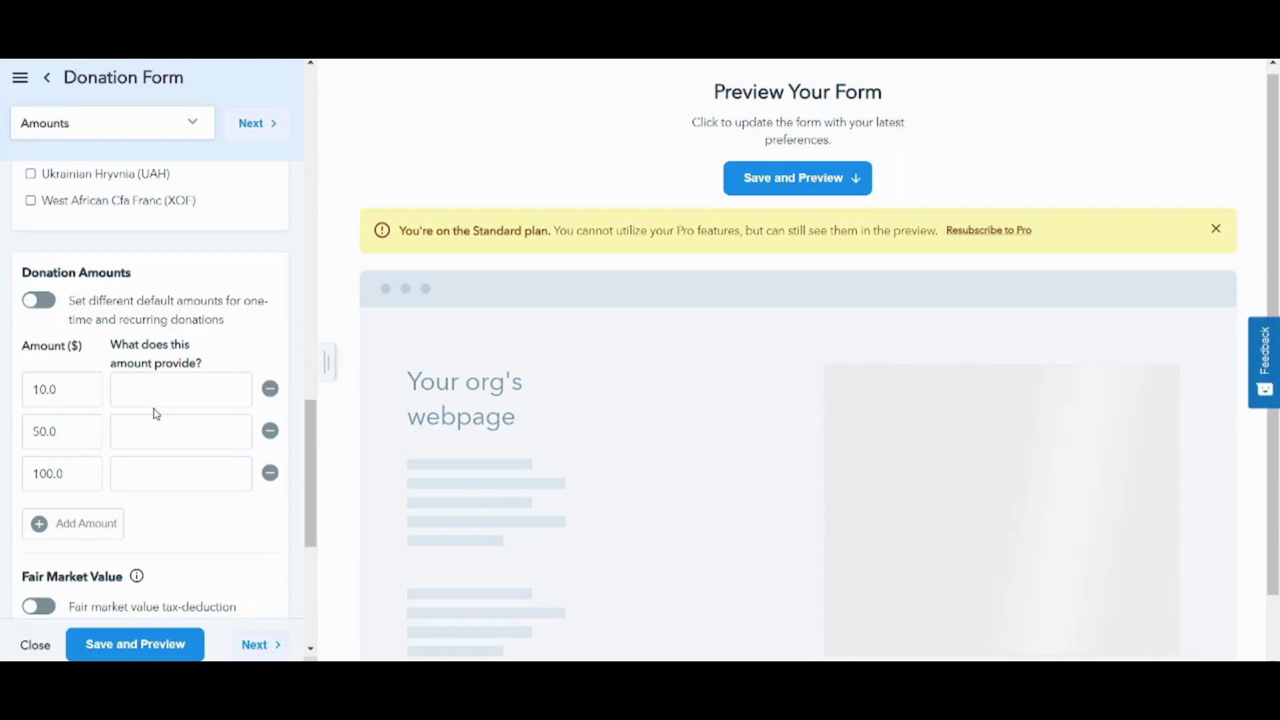
# - Describe the preset amounts: $10 'blanket', $50 'school fees', $100 'Shelter'
pyautogui.click(128, 394)
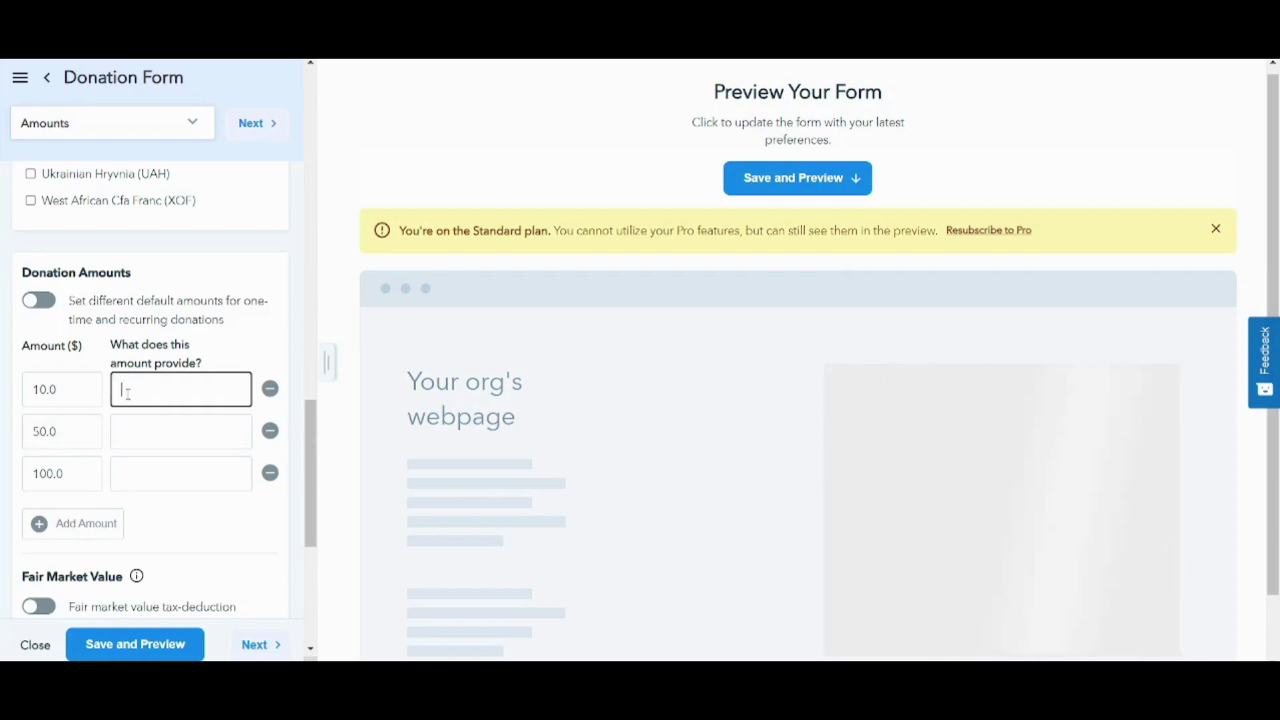
pyautogui.write('blanket')
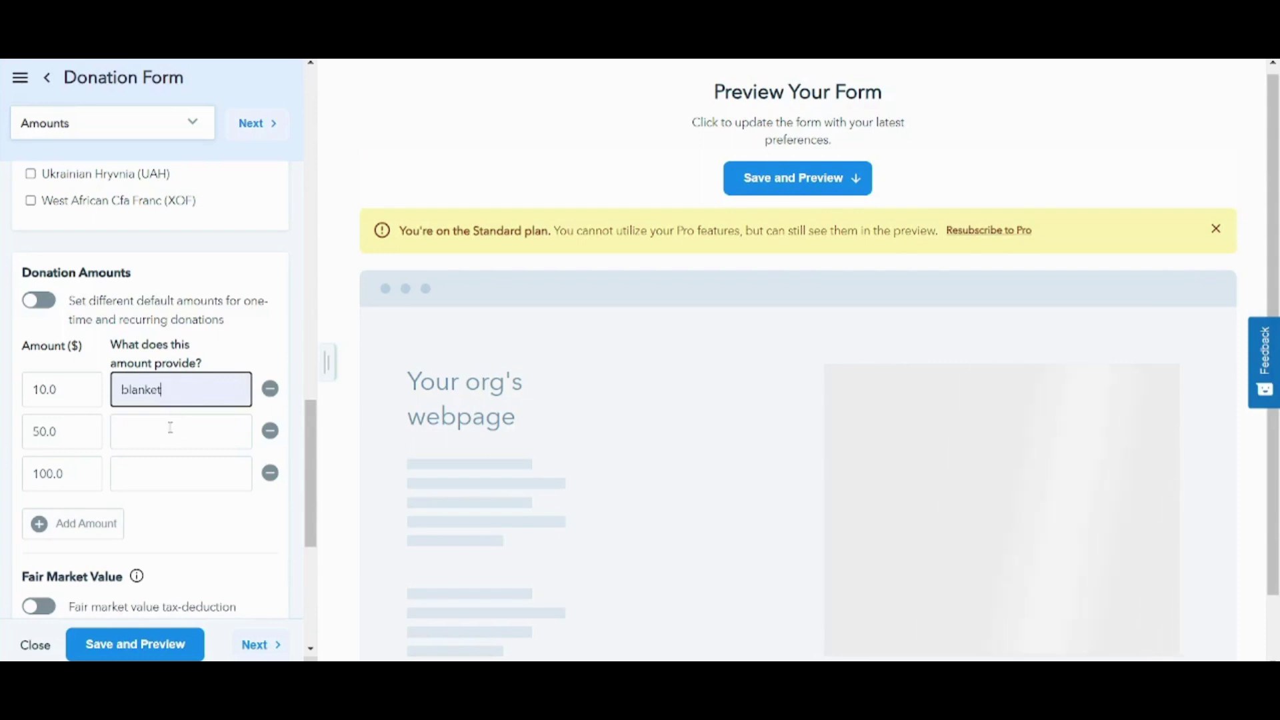
pyautogui.click(172, 431)
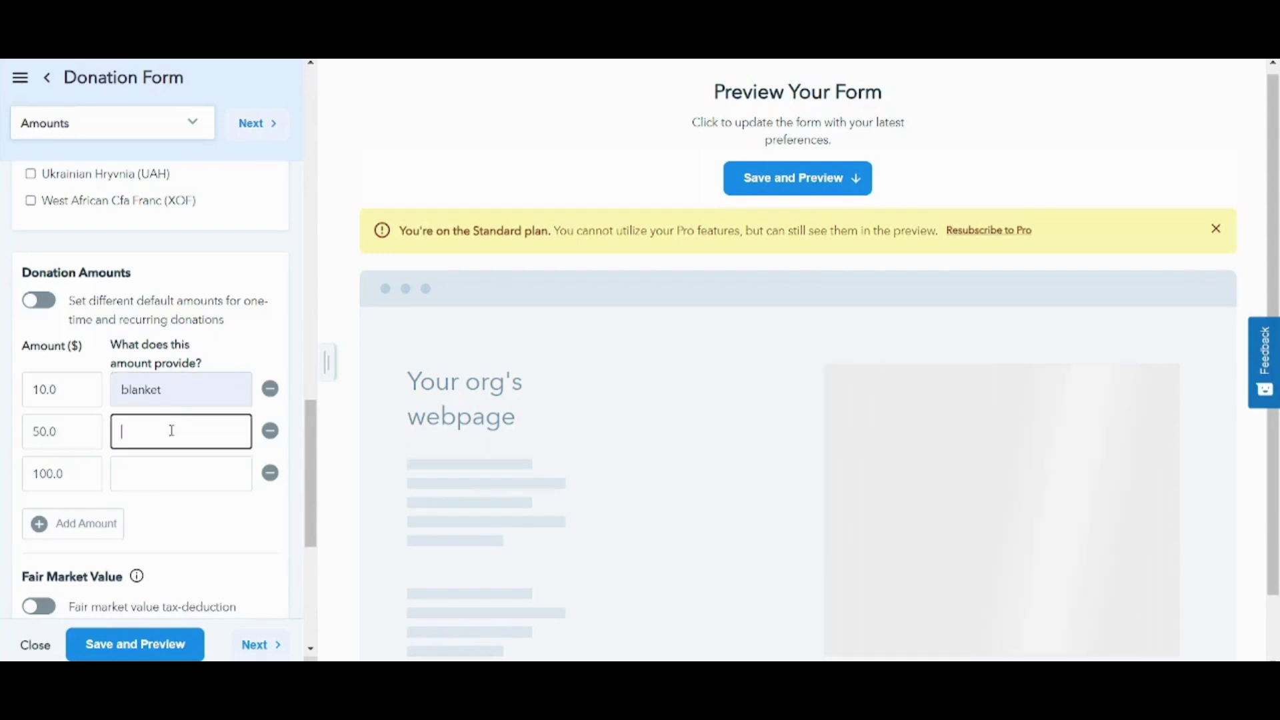
pyautogui.write('school fees')
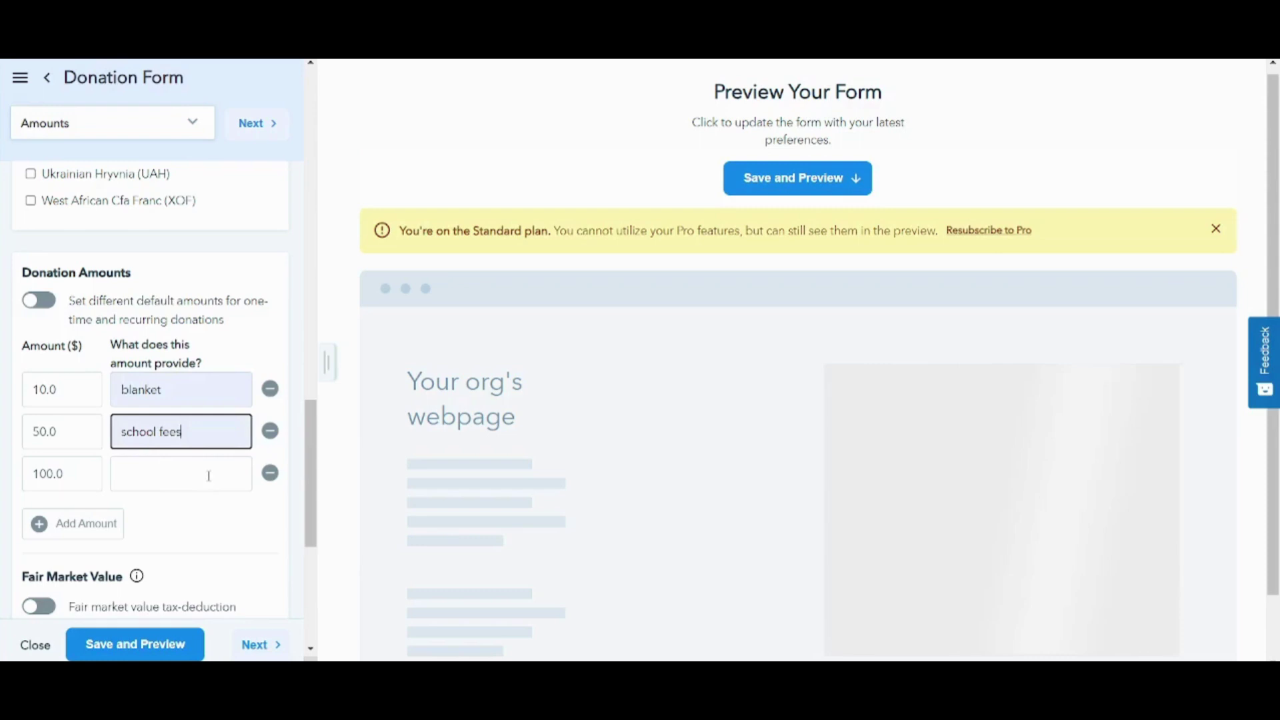
pyautogui.click(180, 476)
pyautogui.write('Shelter')
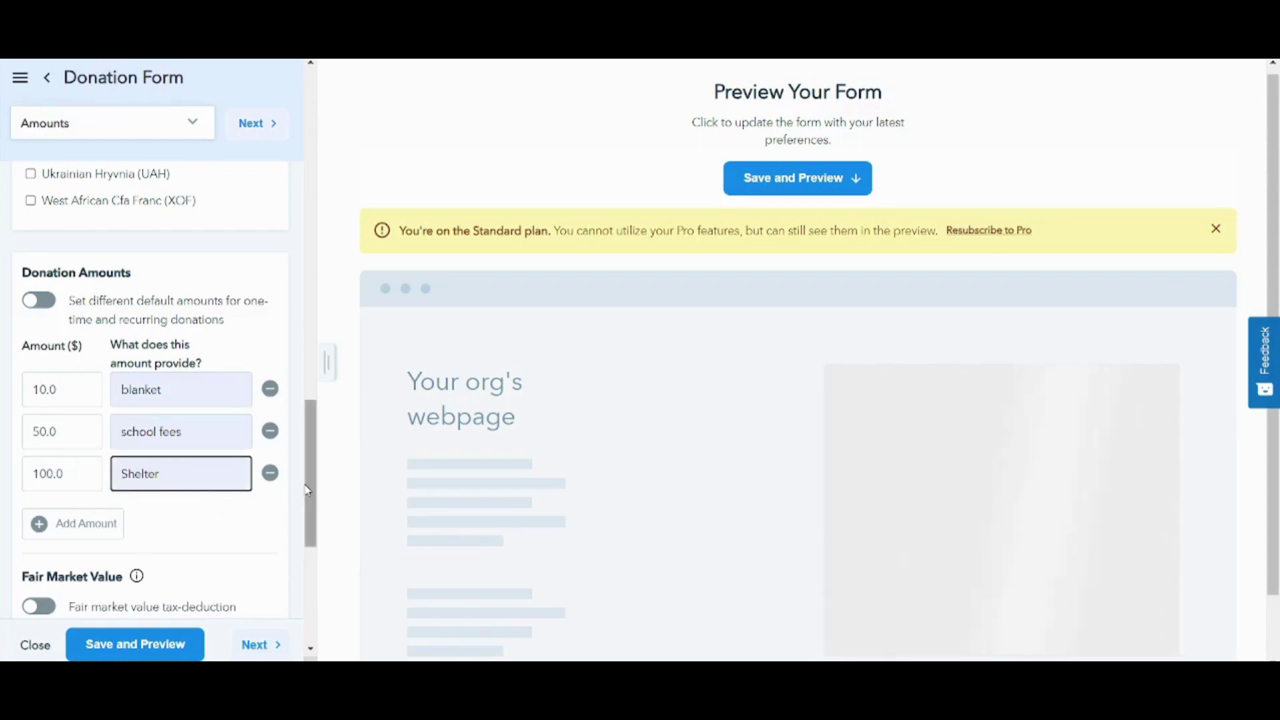
pyautogui.moveTo(305, 489); pyautogui.dragTo(305, 551)
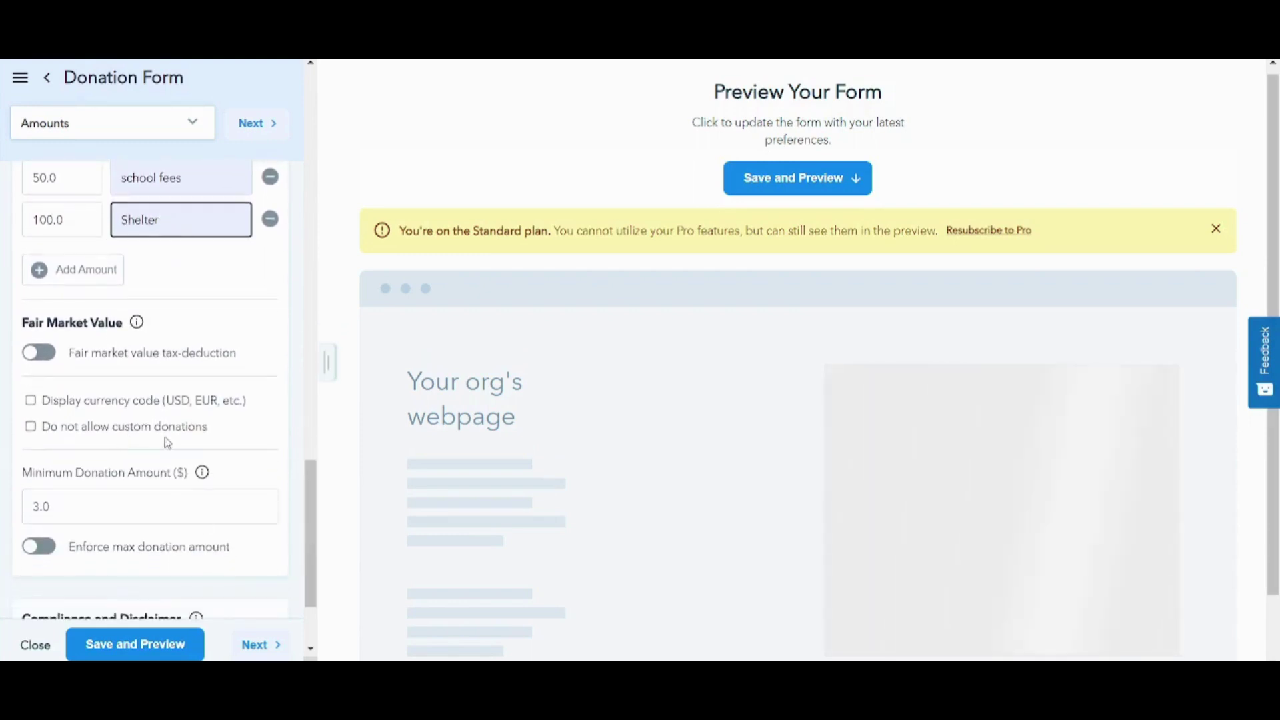
# - Change the minimum donation amount from 3.0 to 5 dollars
pyautogui.moveTo(312, 495); pyautogui.dragTo(313, 515)
pyautogui.moveTo(80, 436); pyautogui.dragTo(3, 438)
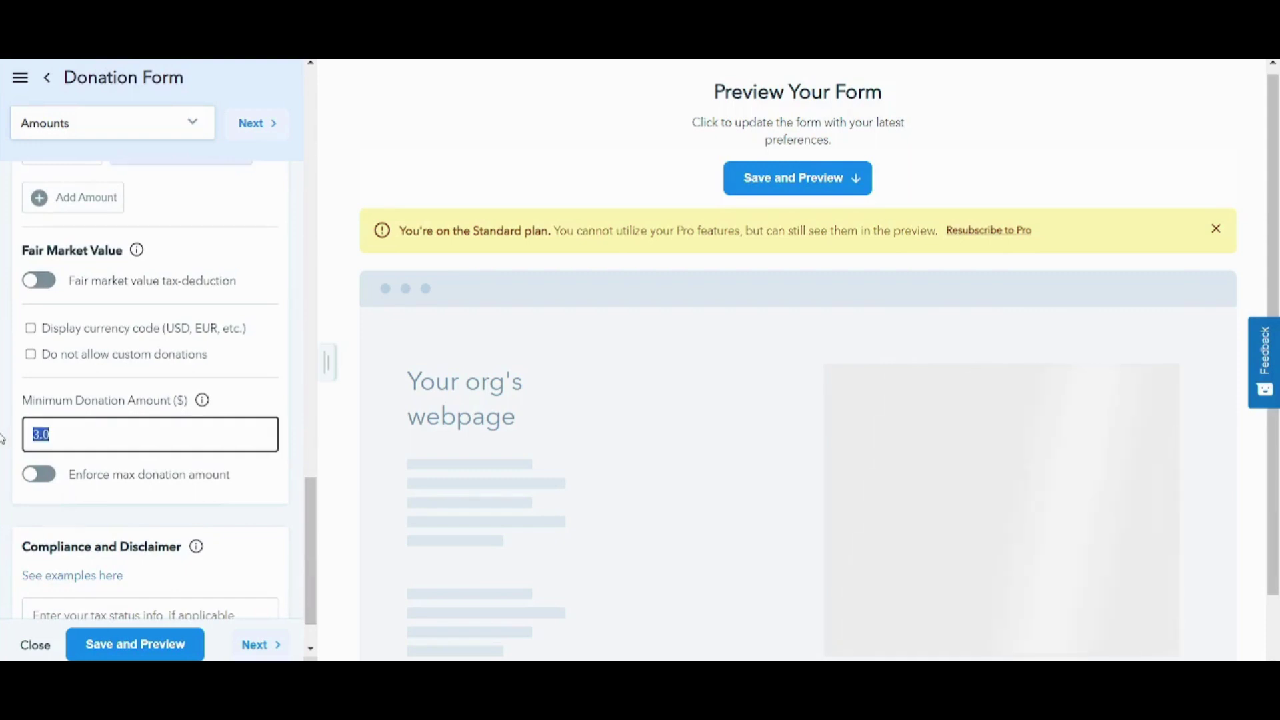
pyautogui.write('5')
pyautogui.click(302, 509)
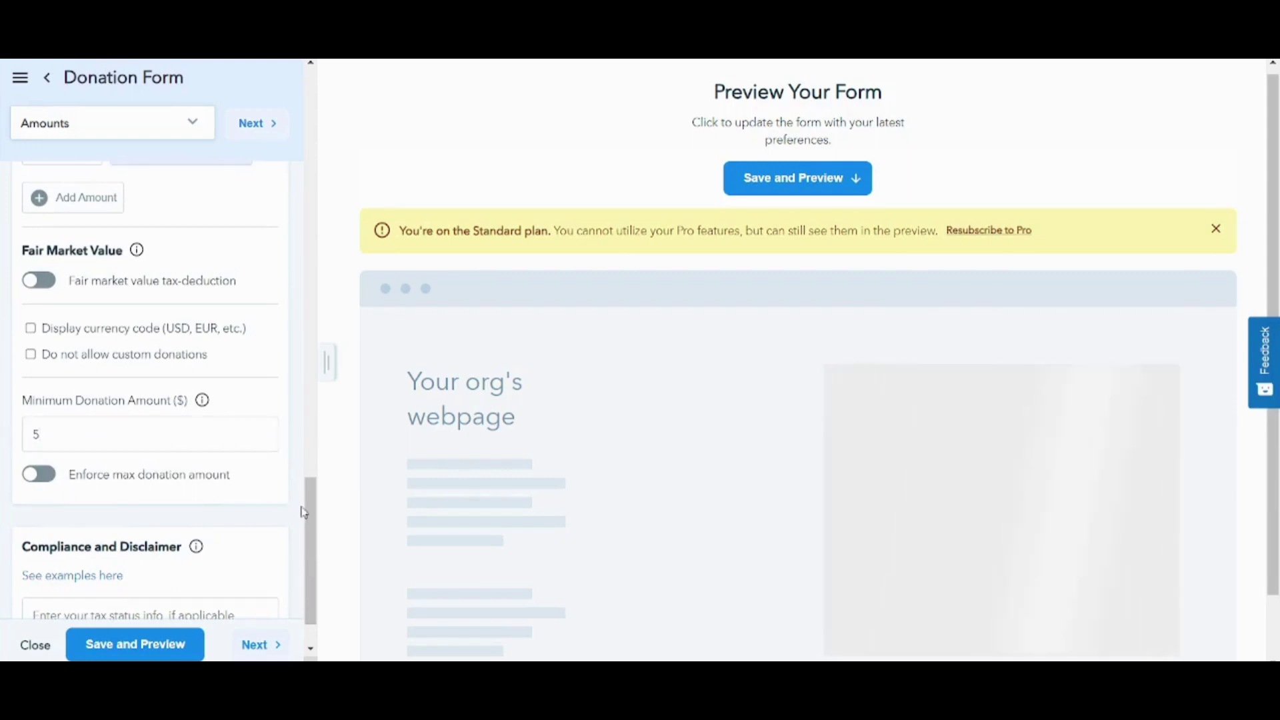
pyautogui.scroll(-2, 307, 514)
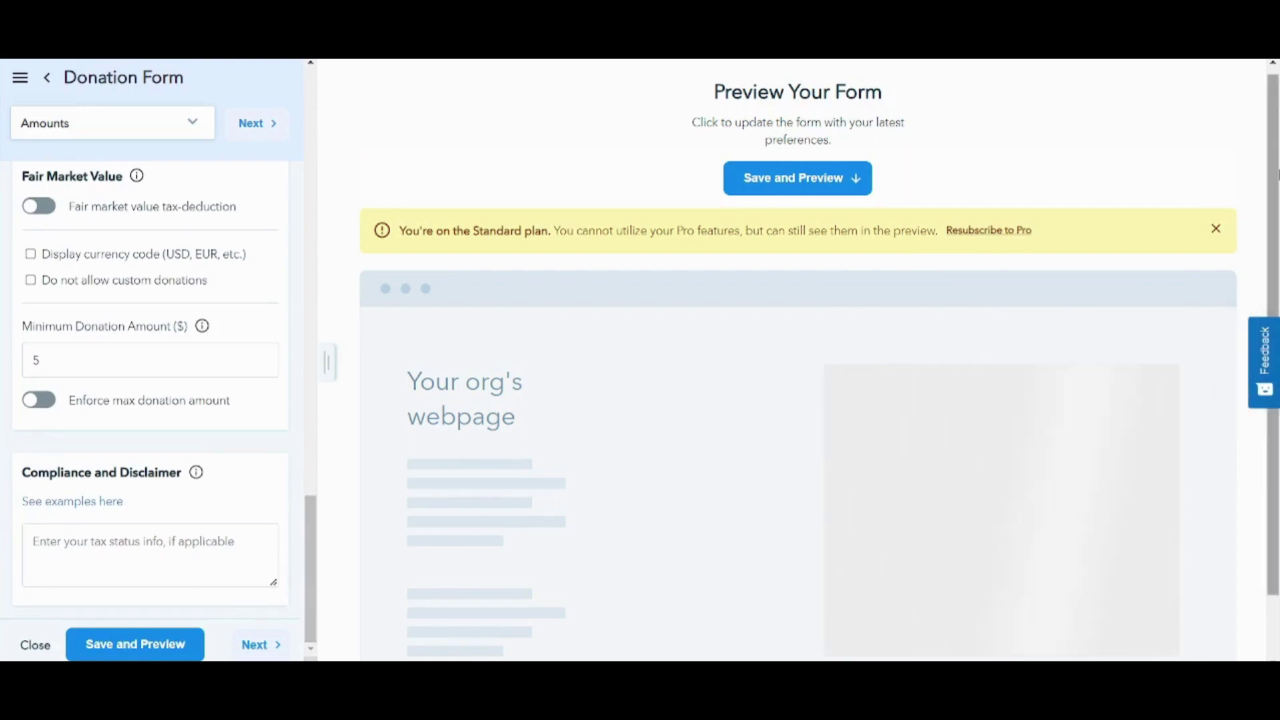
pyautogui.moveTo(1275, 400); pyautogui.dragTo(1277, 507)
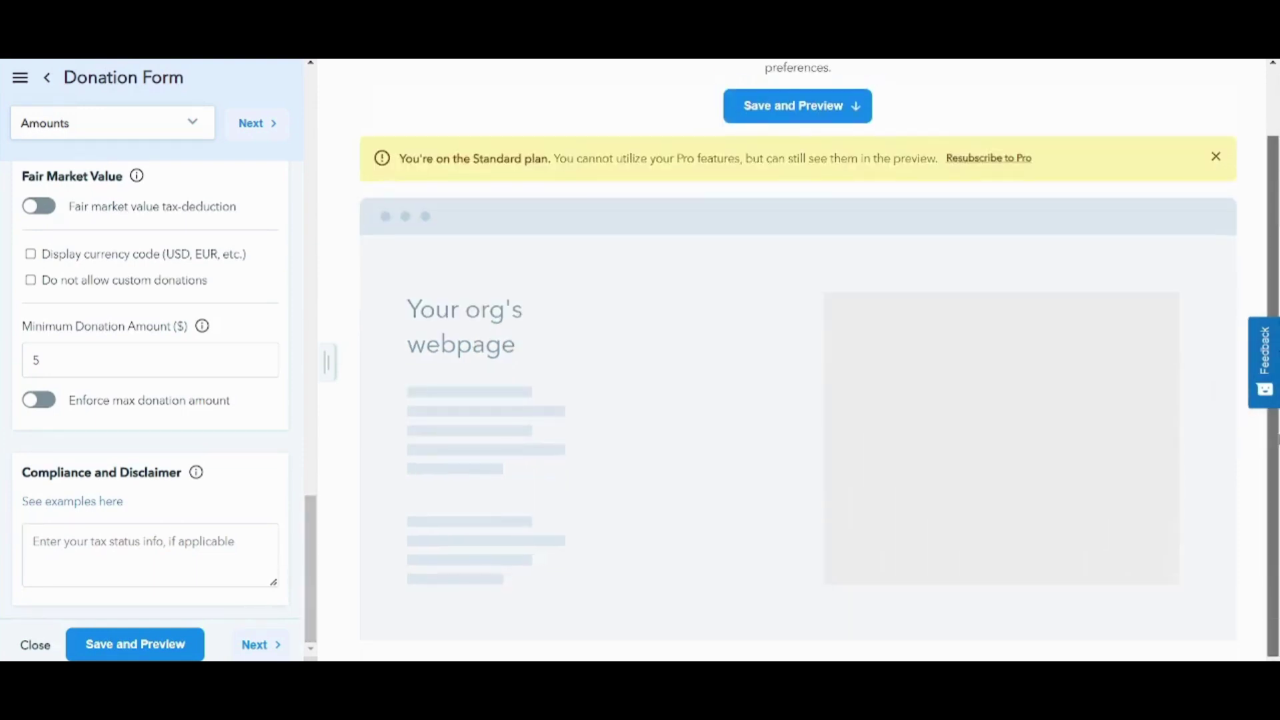
# - Open the Payments settings and review the Credit/Debit Card and Donate One-time preview unchanged
pyautogui.click(273, 649)
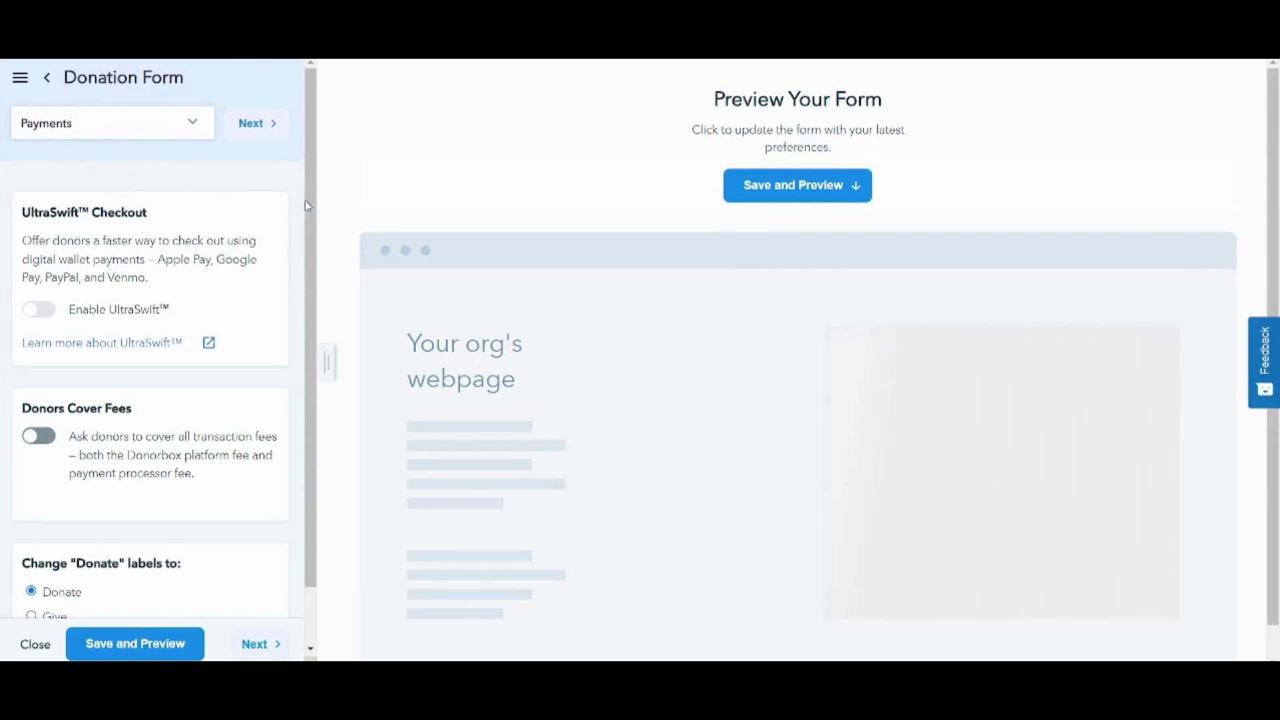
pyautogui.moveTo(308, 208); pyautogui.dragTo(303, 113)
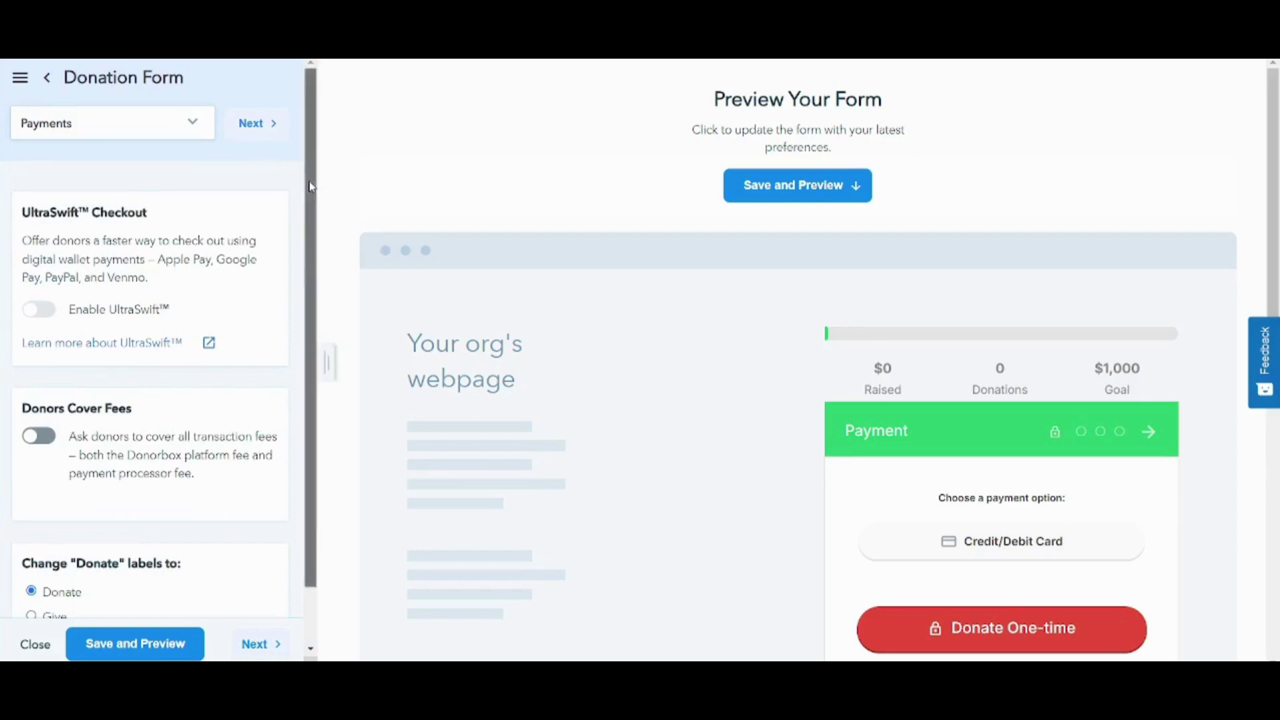
pyautogui.moveTo(311, 186); pyautogui.dragTo(318, 283)
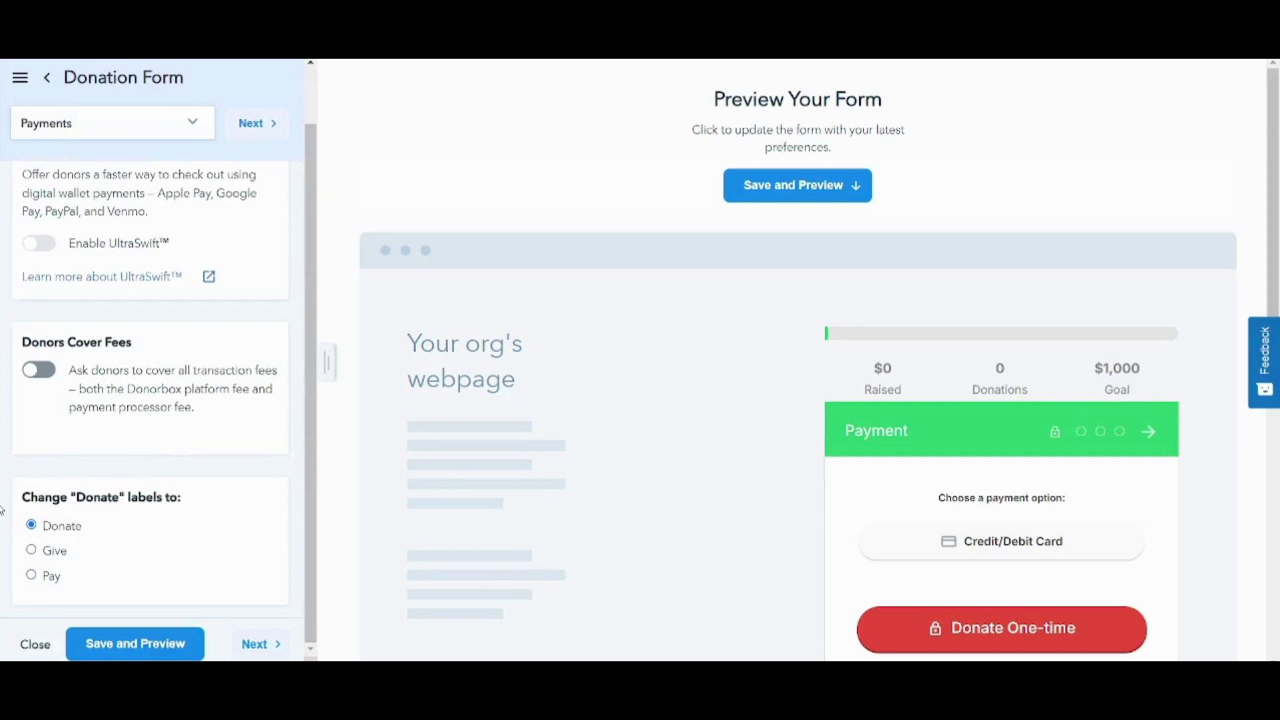
pyautogui.moveTo(71, 497); pyautogui.dragTo(114, 497)
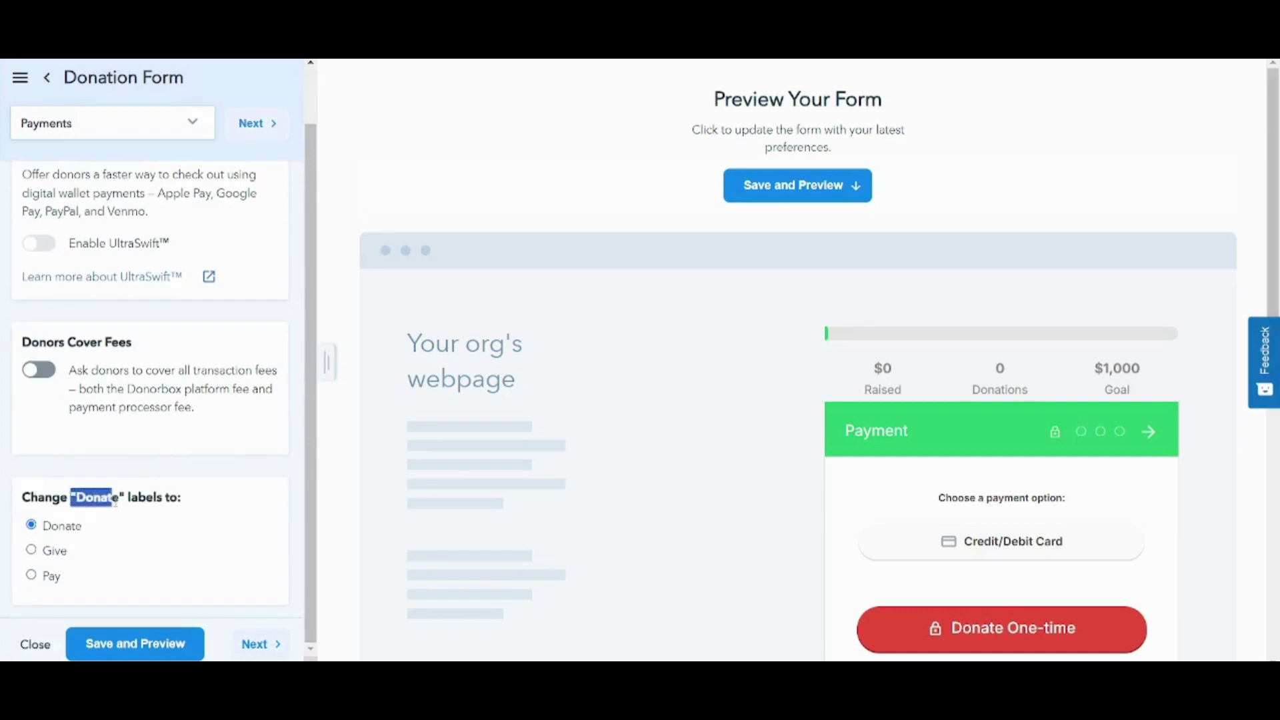
pyautogui.click(82, 453)
pyautogui.moveTo(1277, 259); pyautogui.dragTo(1265, 369)
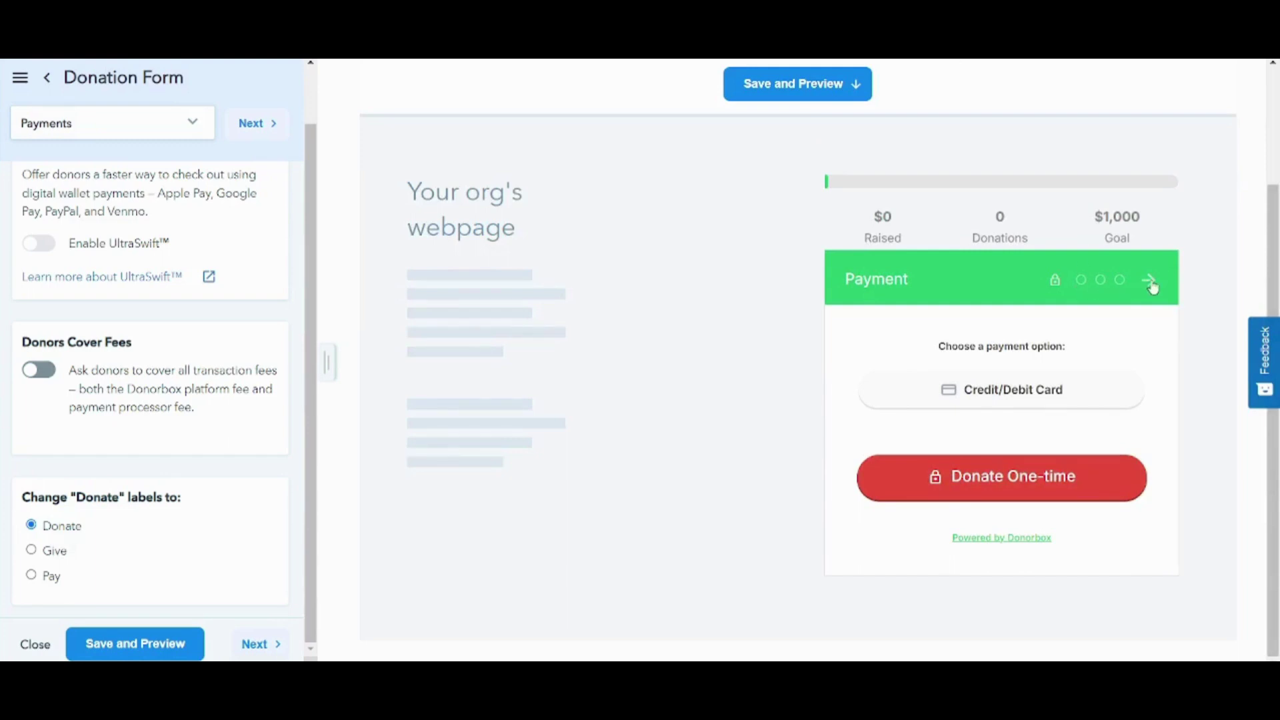
pyautogui.scroll(3, 1275, 291)
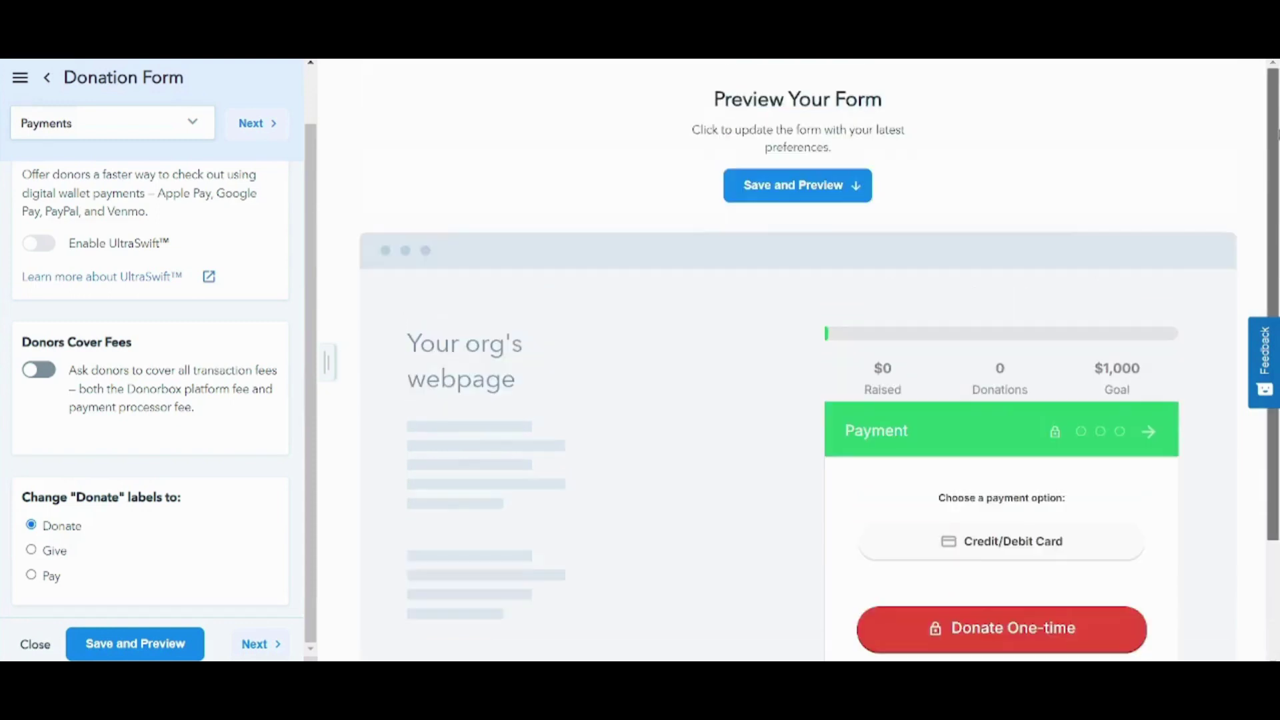
pyautogui.scroll(-3, 1275, 291)
pyautogui.scroll(3, 1275, 292)
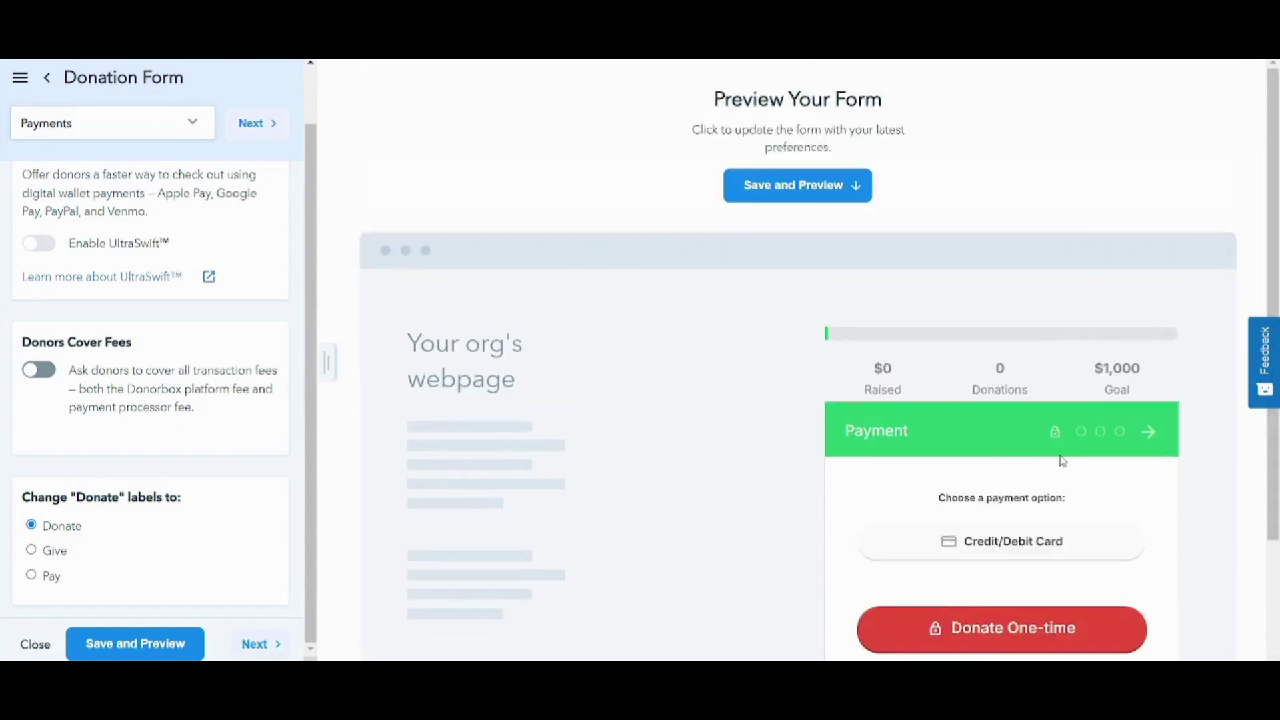
pyautogui.scroll(-3, 1273, 413)
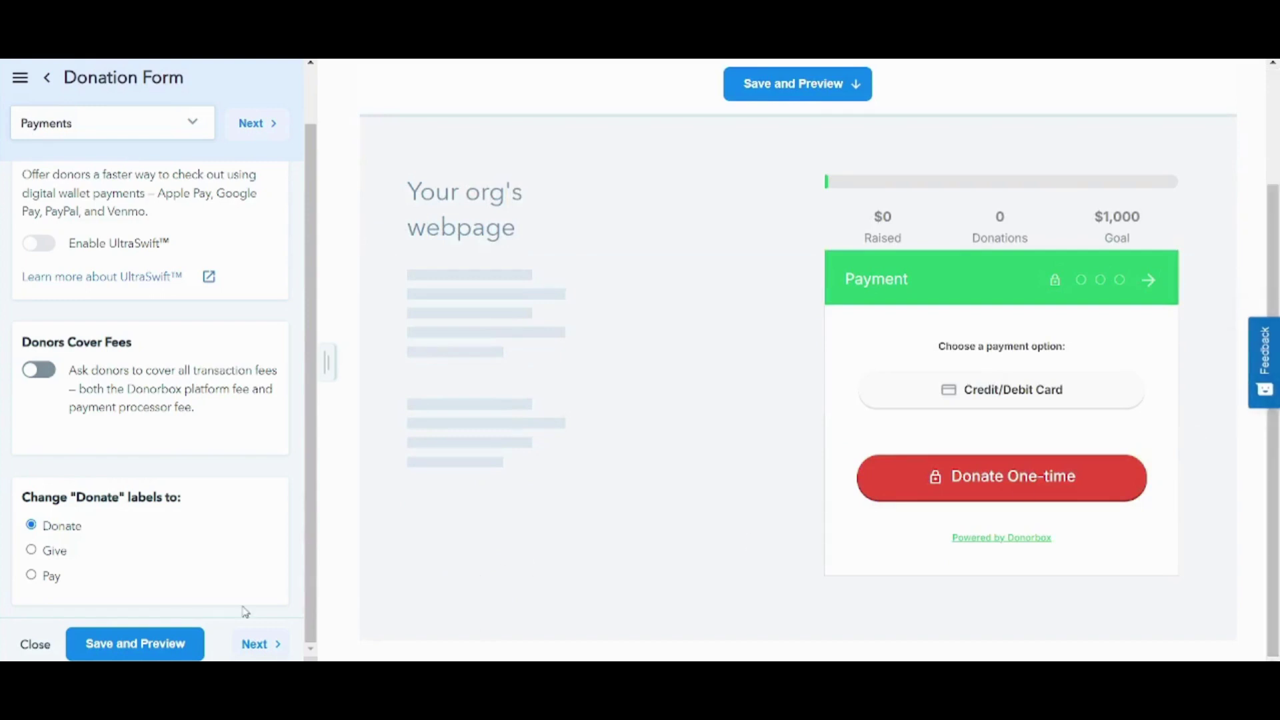
pyautogui.click(257, 644)
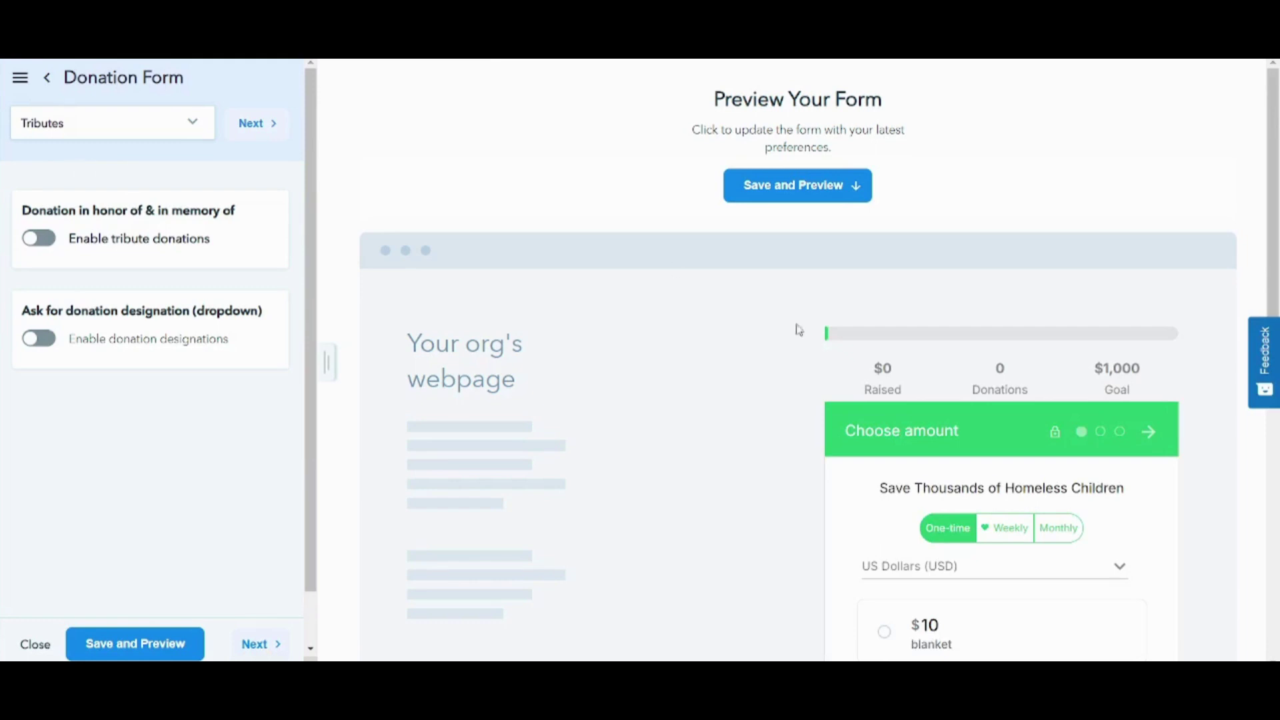
pyautogui.scroll(-4, 839, 354)
pyautogui.scroll(-1, 843, 387)
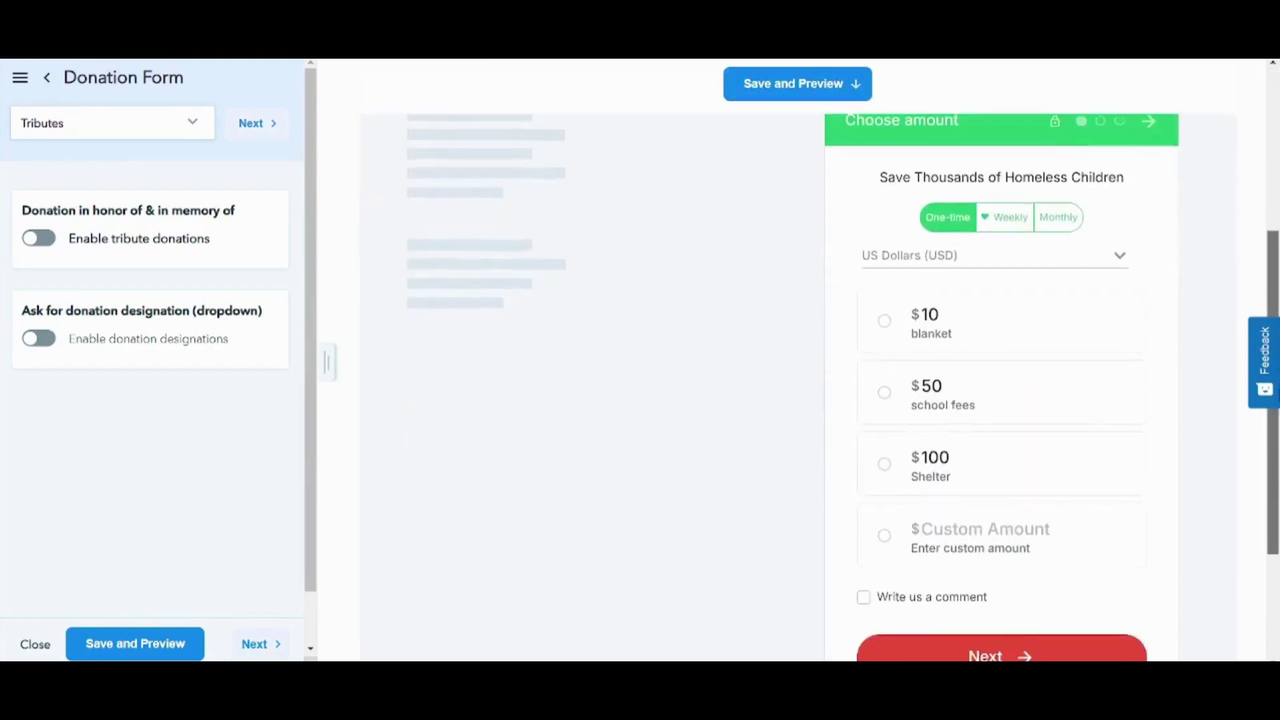
pyautogui.scroll(1, 843, 386)
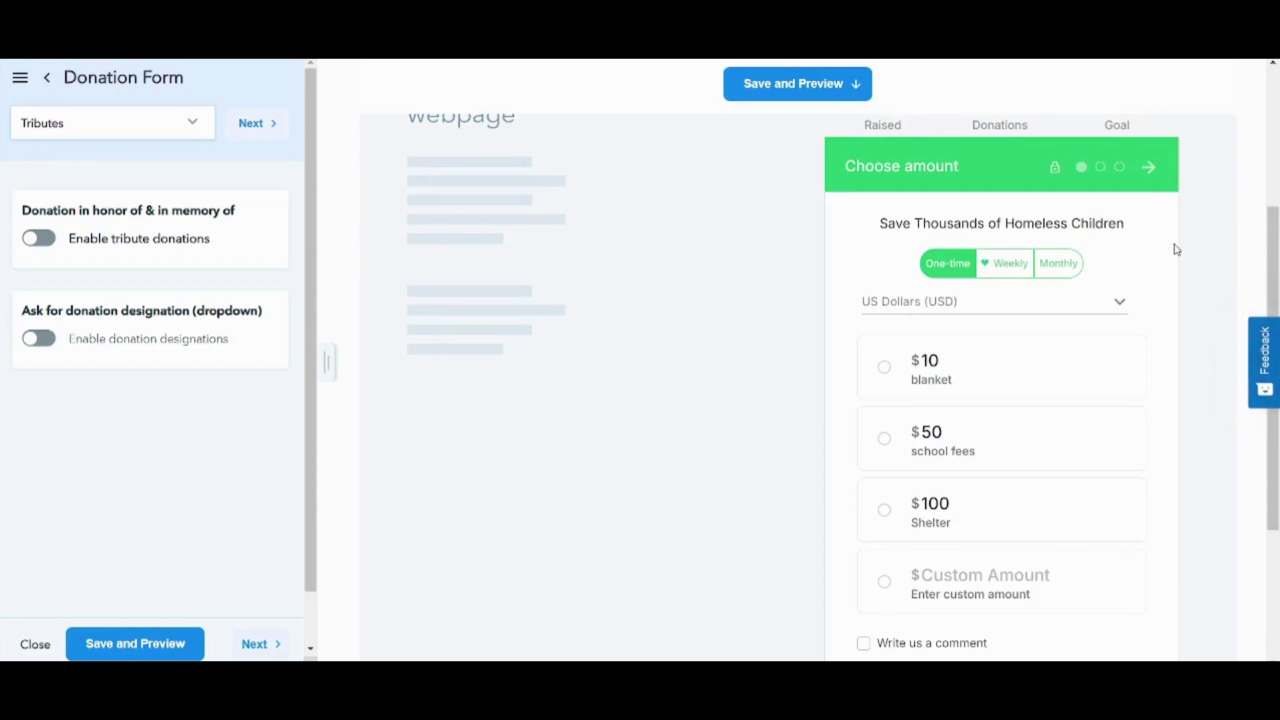
pyautogui.scroll(1, 1172, 249)
pyautogui.scroll(-1, 1001, 393)
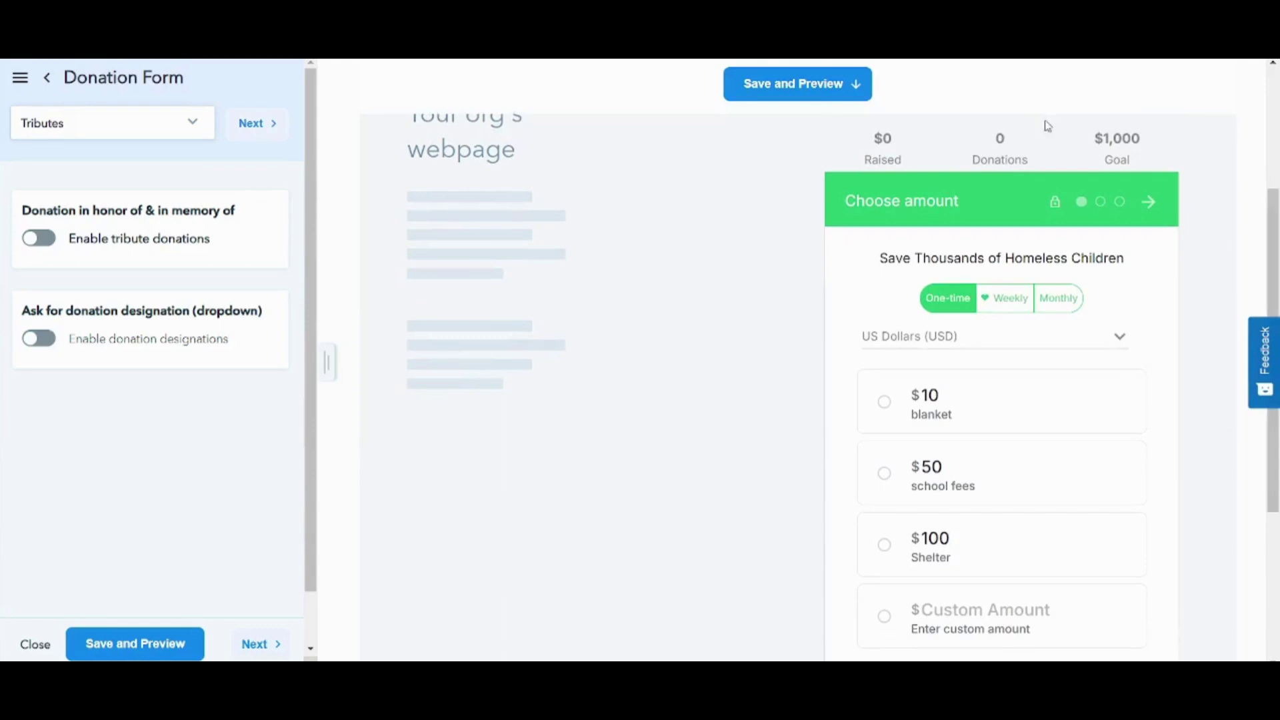
pyautogui.scroll(1, 1067, 266)
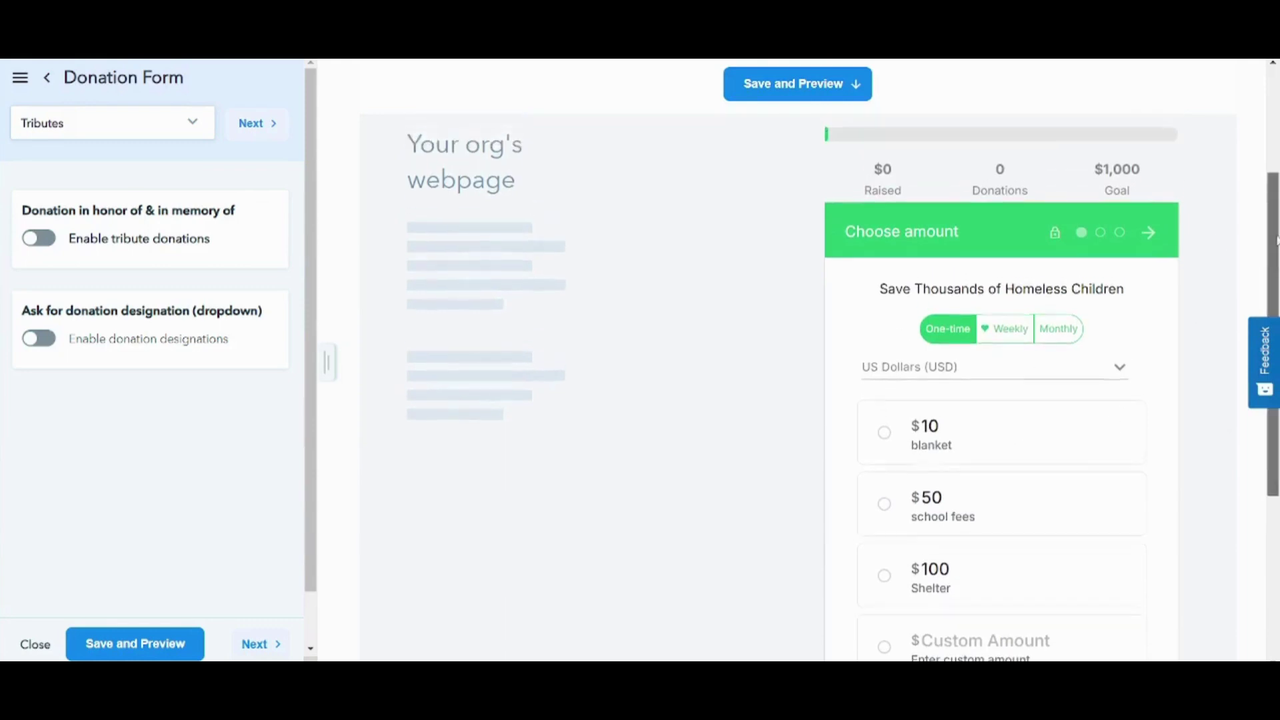
pyautogui.scroll(-2, 892, 241)
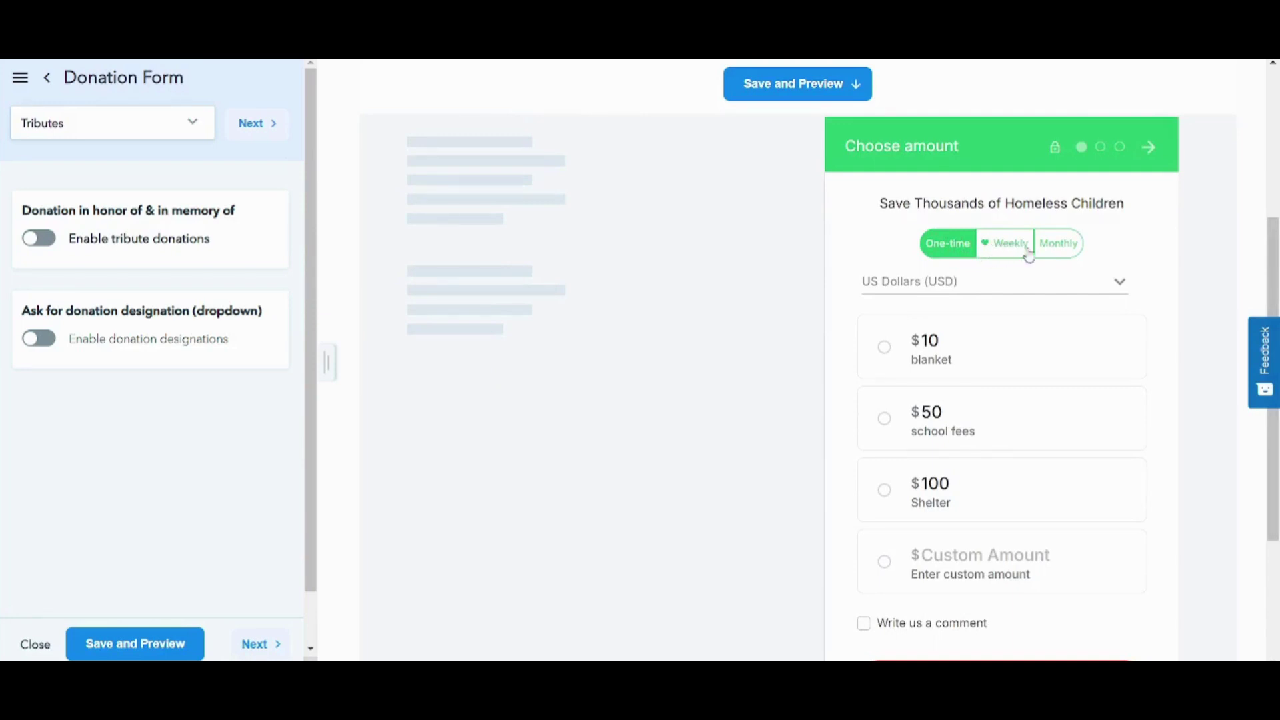
pyautogui.scroll(-2, 935, 285)
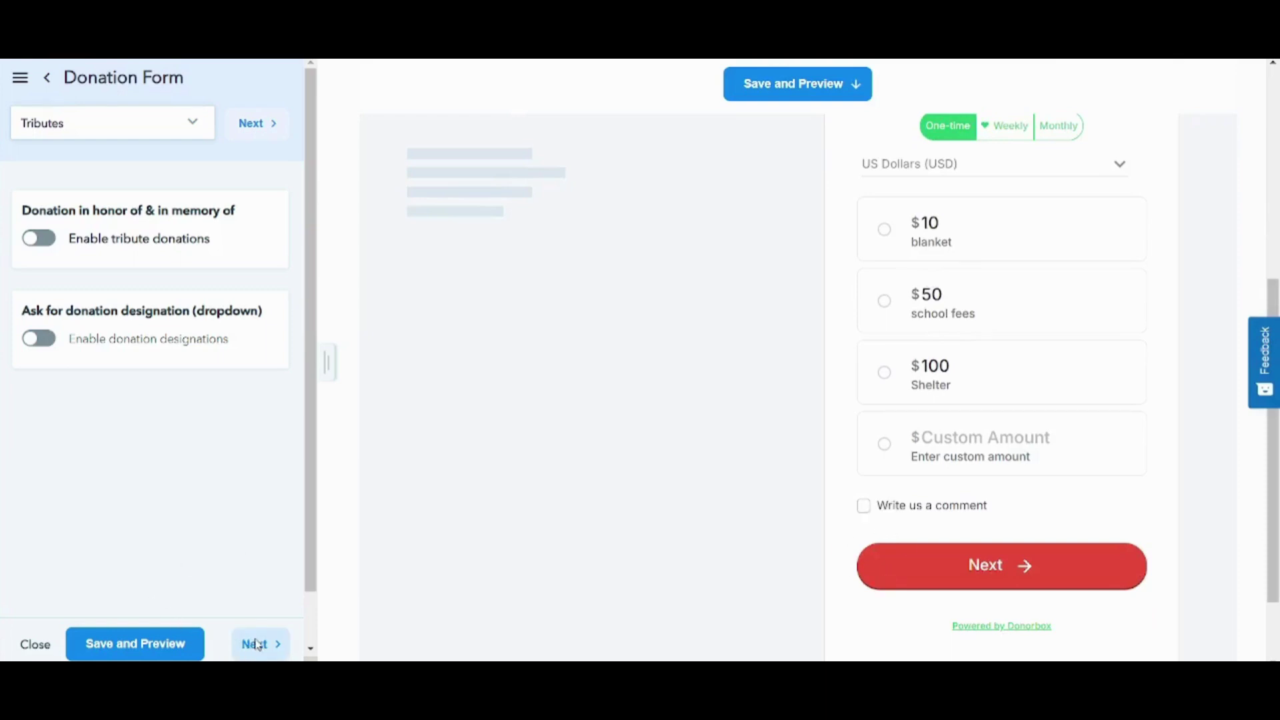
# - Advance to the Information settings and enable anonymous donations
pyautogui.click(258, 644)
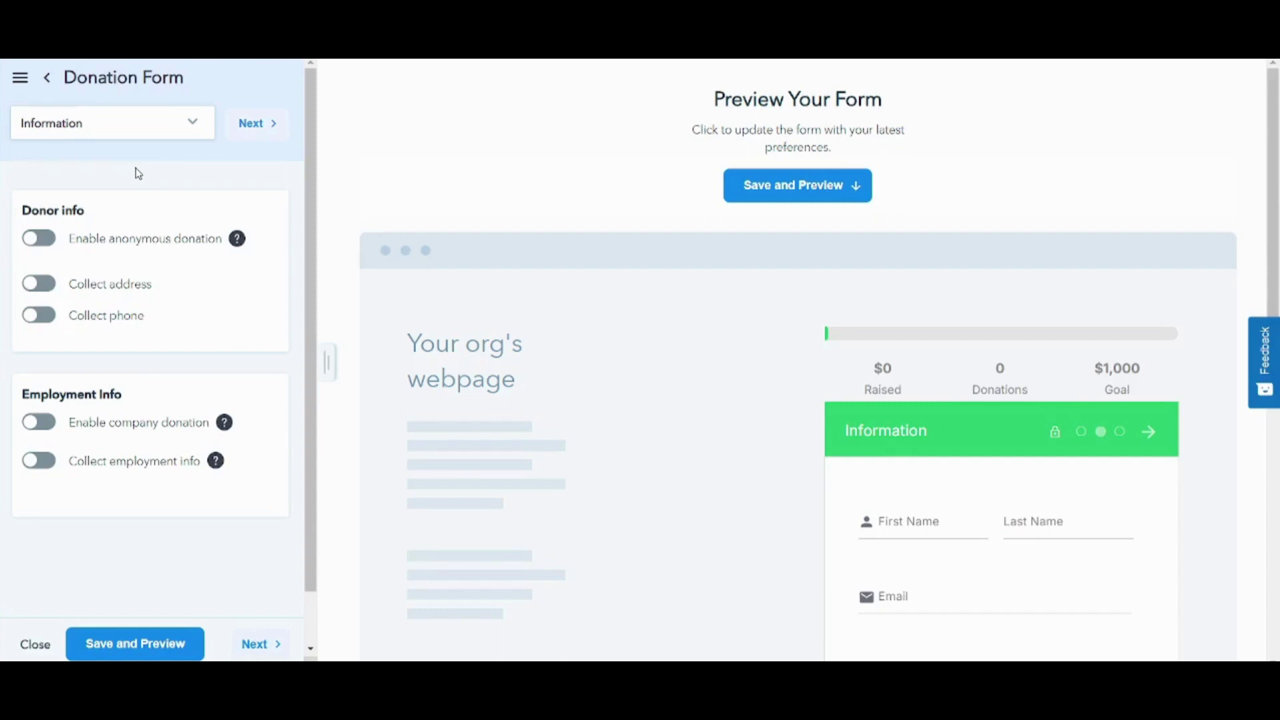
pyautogui.click(43, 242)
# - On the Post-donation step, set the Thank You Message to 'Thanks for saving children'
pyautogui.click(260, 644)
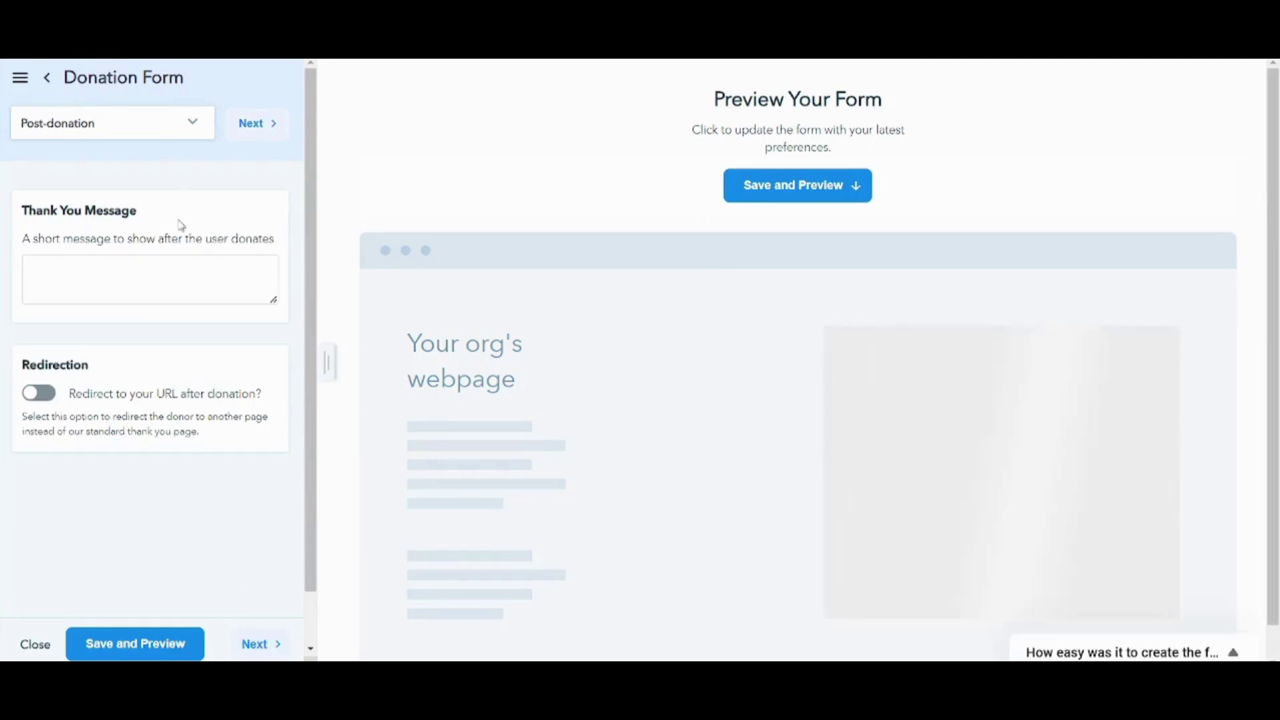
pyautogui.click(170, 296)
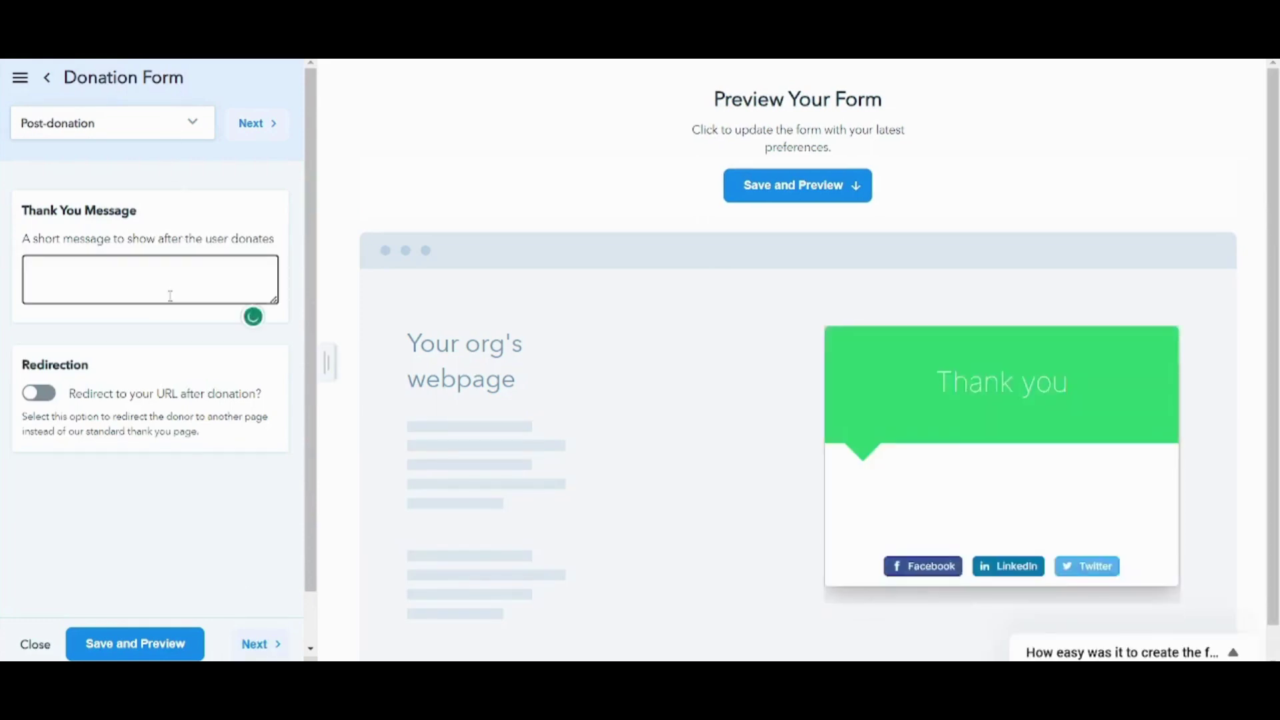
pyautogui.write('Thanks for saving chi')
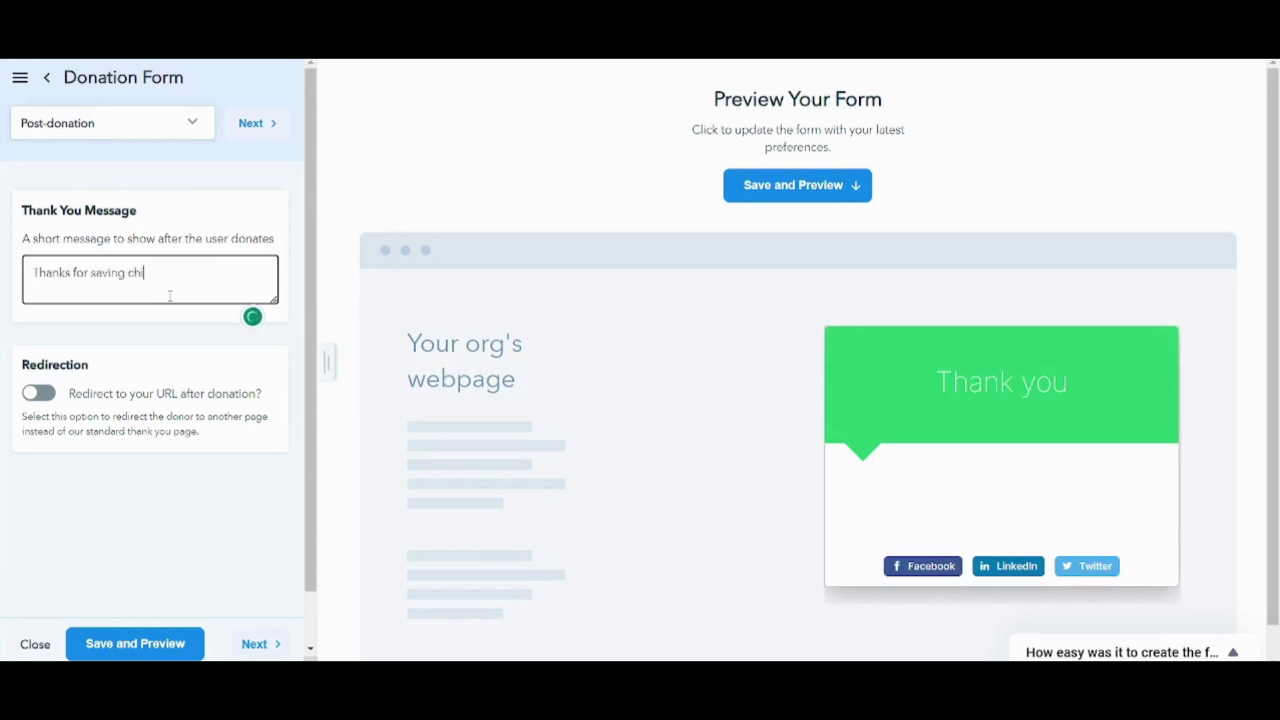
pyautogui.write('ldren')
pyautogui.click(155, 518)
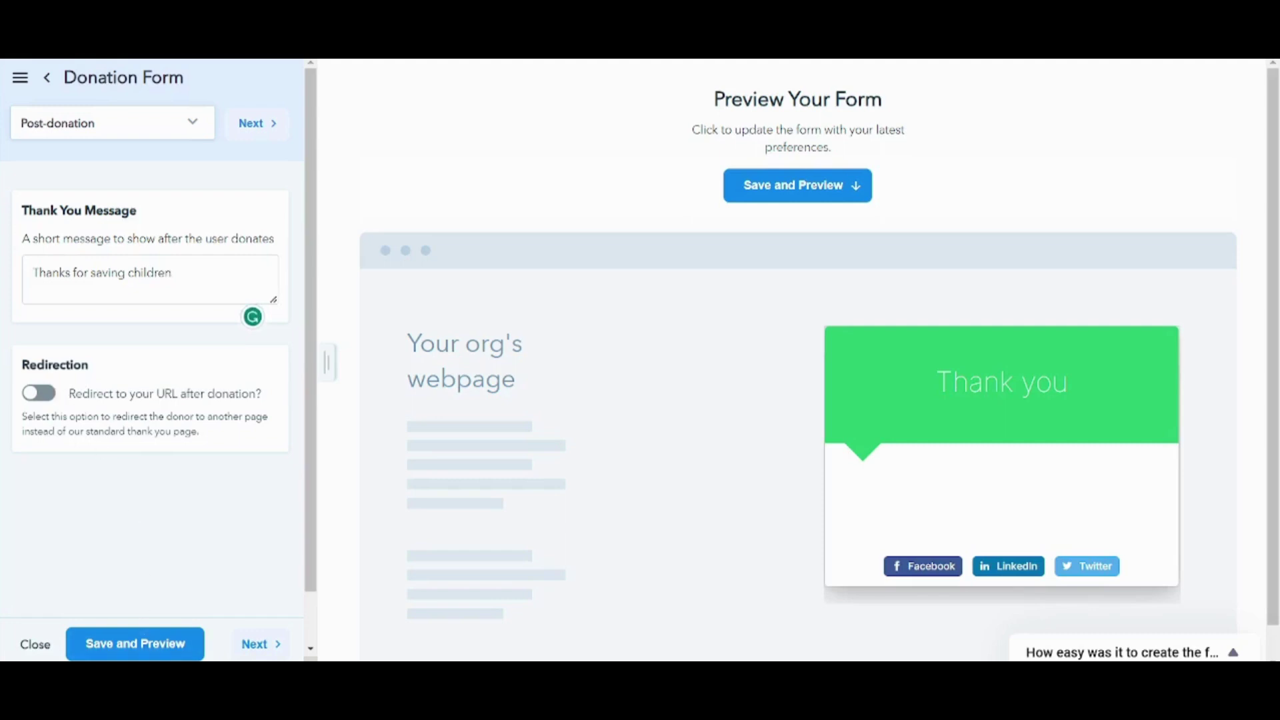
# - Add the first-name tag to the receipt subject, end the body line 'to Children.', and save
pyautogui.click(258, 656)
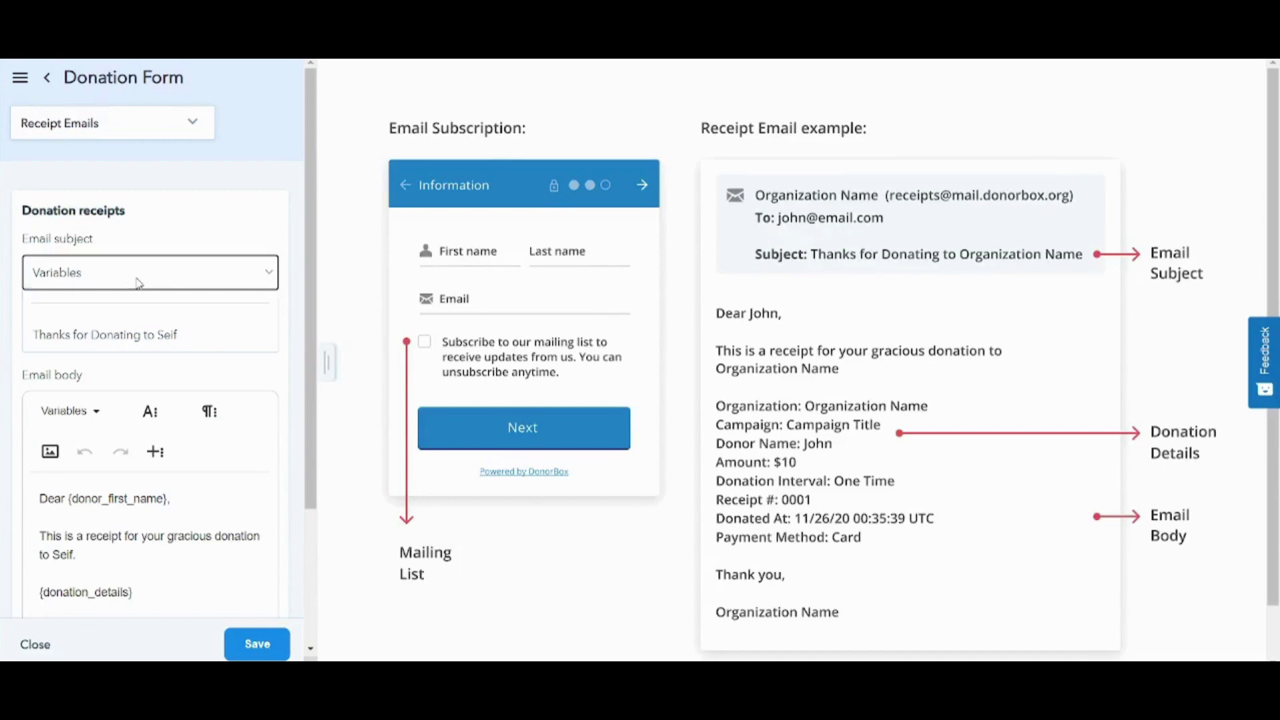
pyautogui.write('{donor_first_name}')
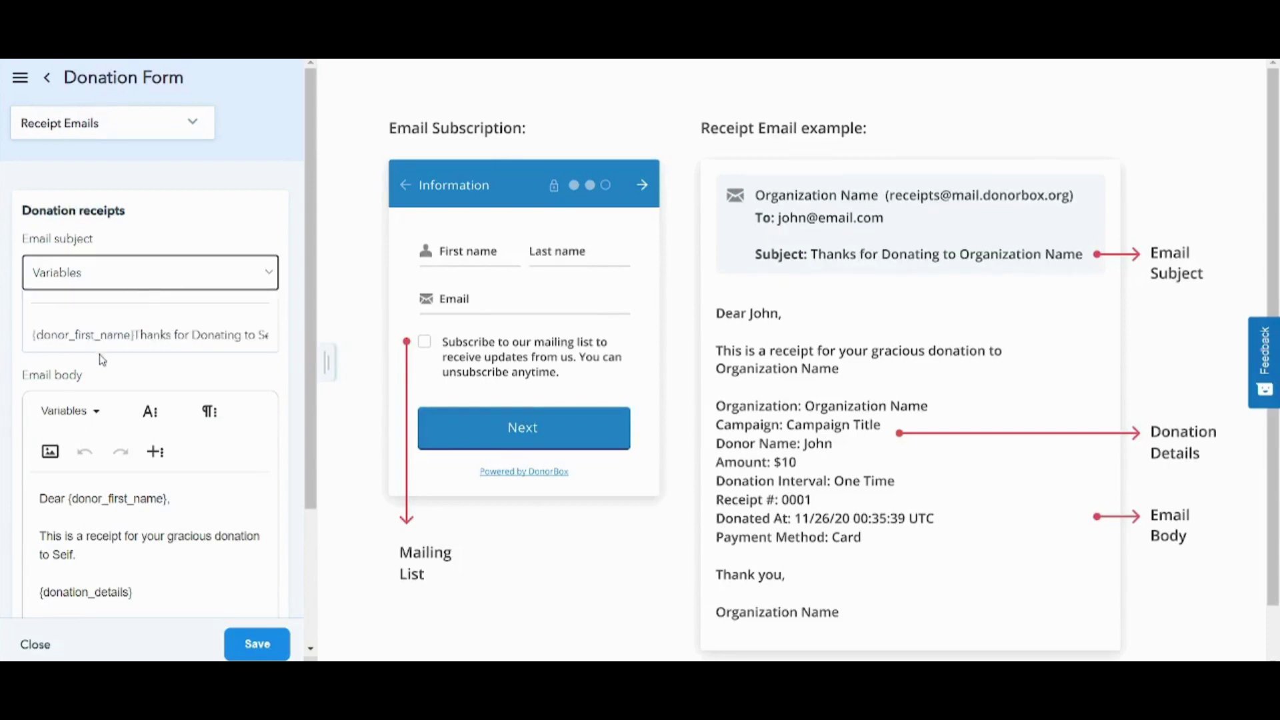
pyautogui.scroll(-3, 306, 337)
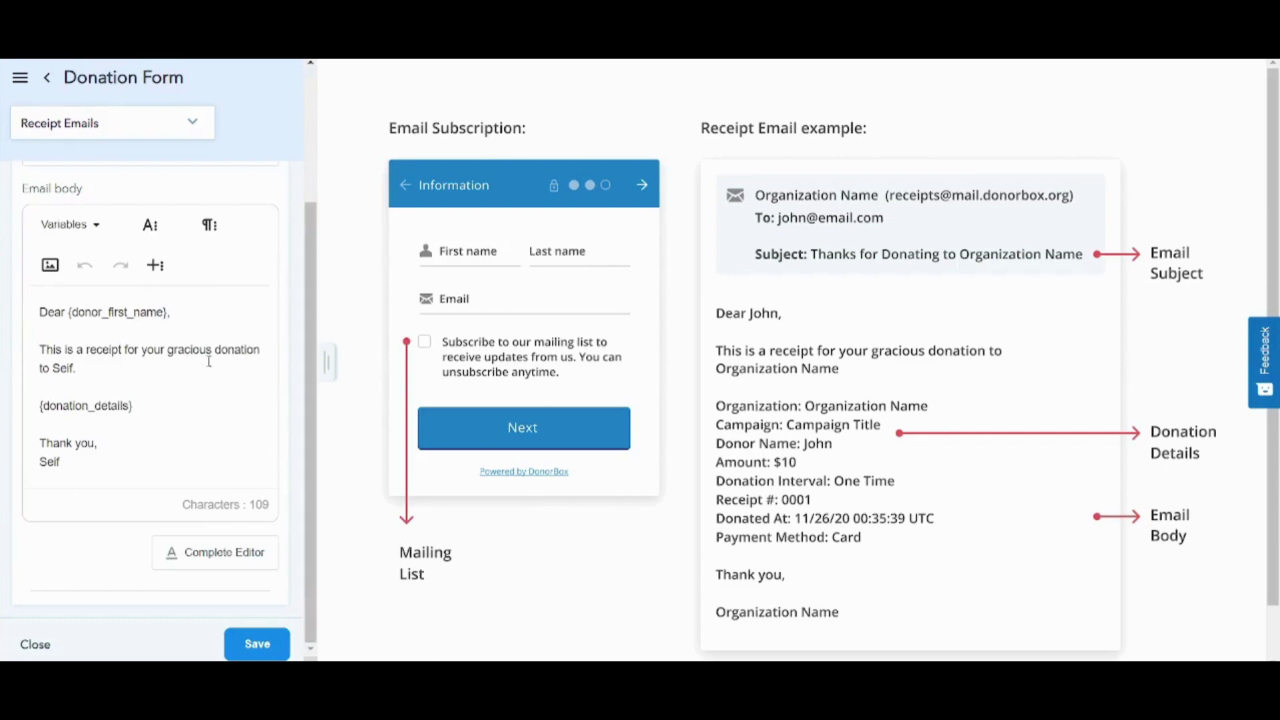
pyautogui.doubleClick(62, 372)
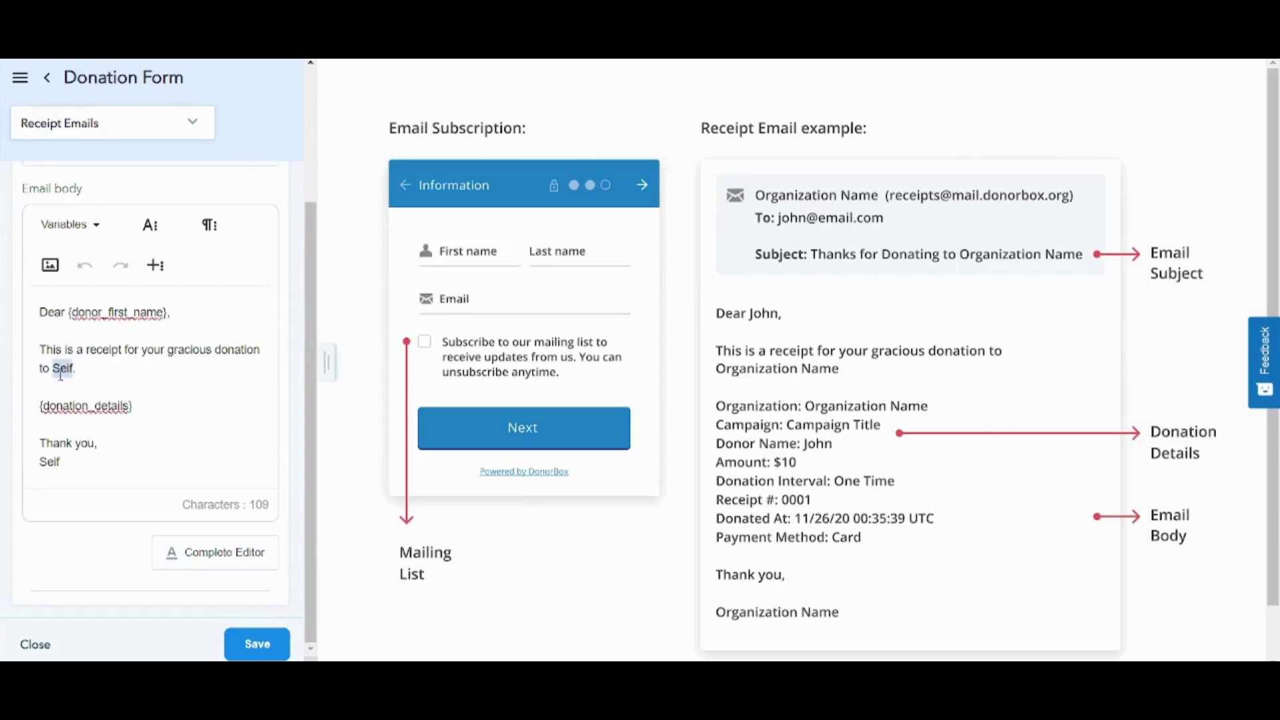
pyautogui.write('Chi')
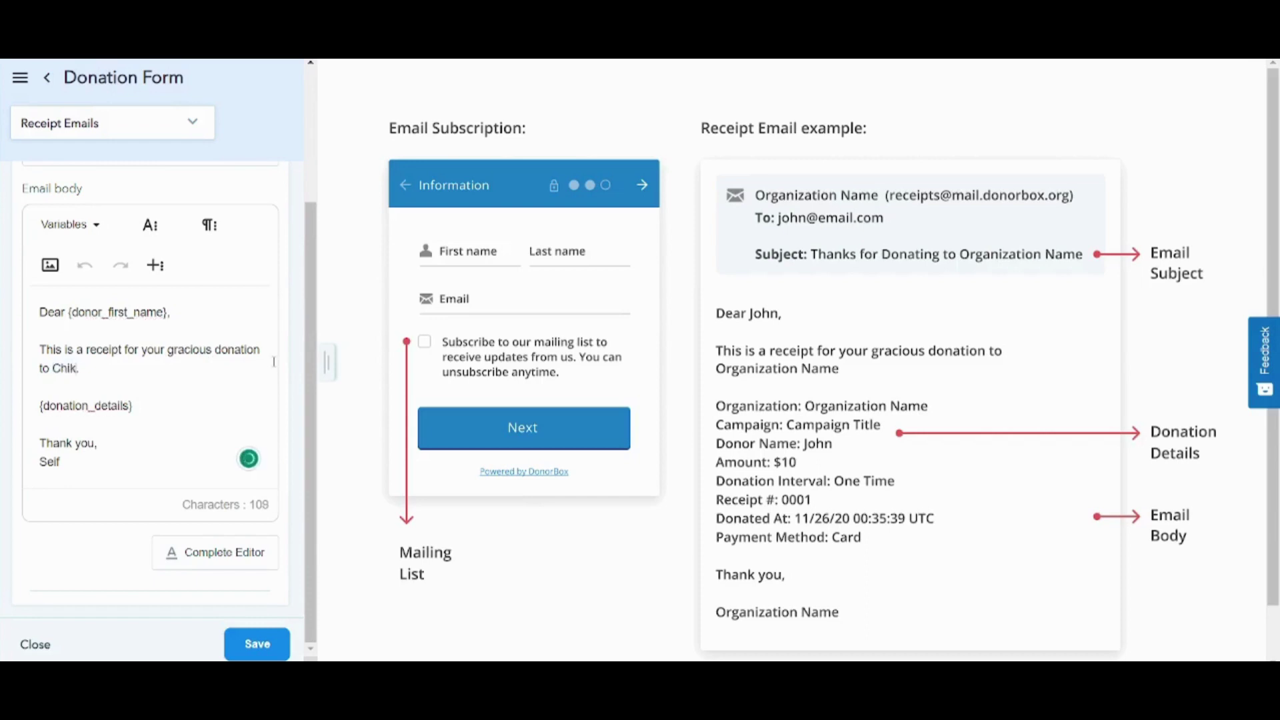
pyautogui.write('ldren')
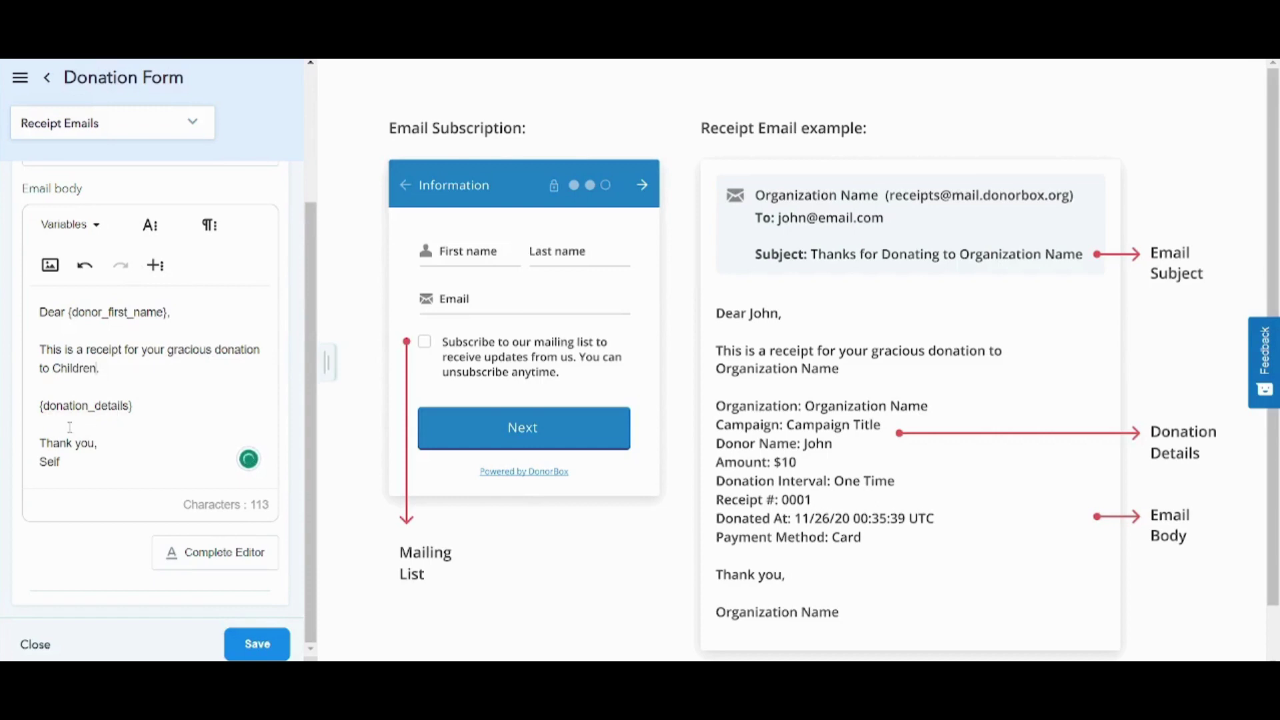
pyautogui.click(267, 655)
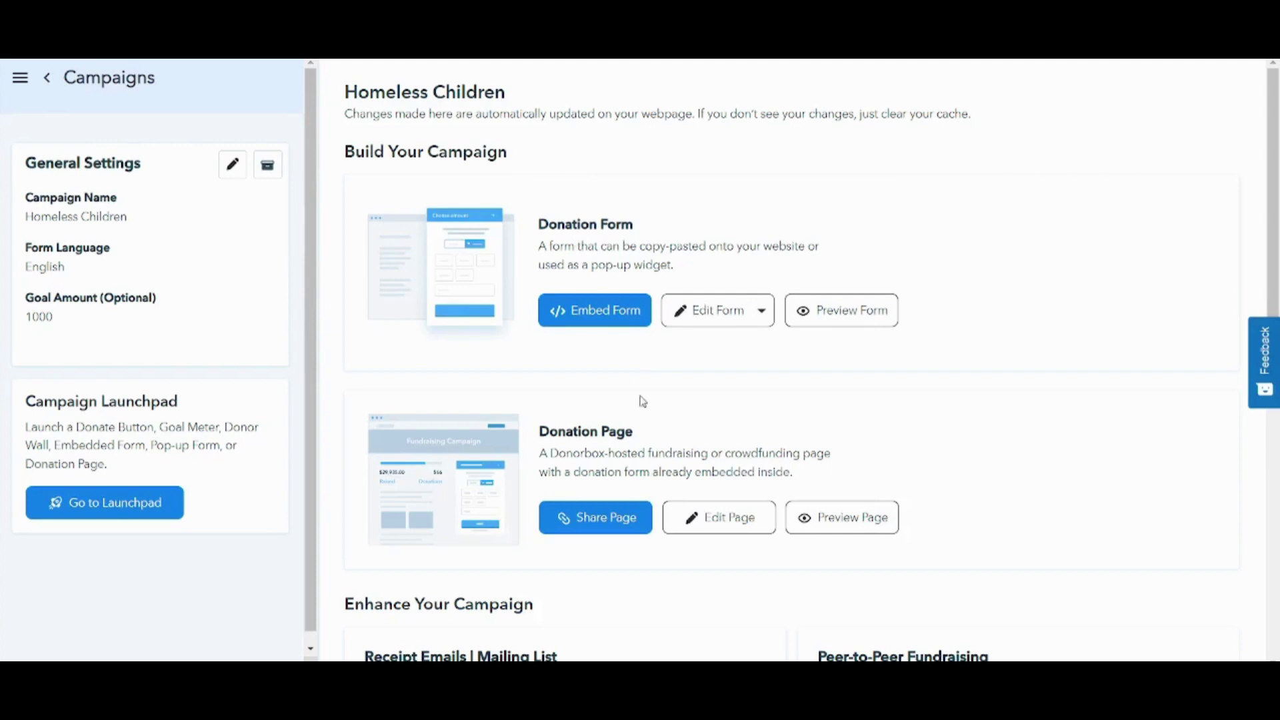
# - Bring up the Share Page options for the Homeless Children donation page
pyautogui.click(608, 520)
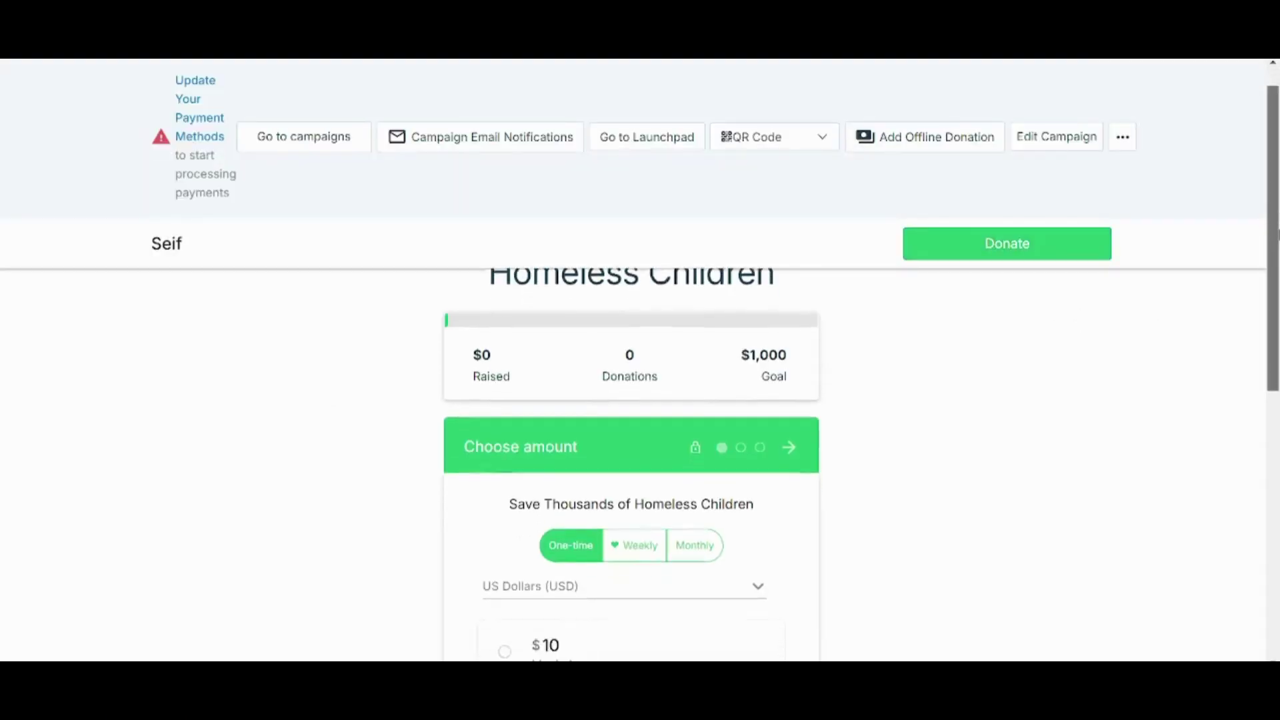
# - On the live form, choose a one-time $10 blanket gift in US Dollars
pyautogui.scroll(1, 486, 244)
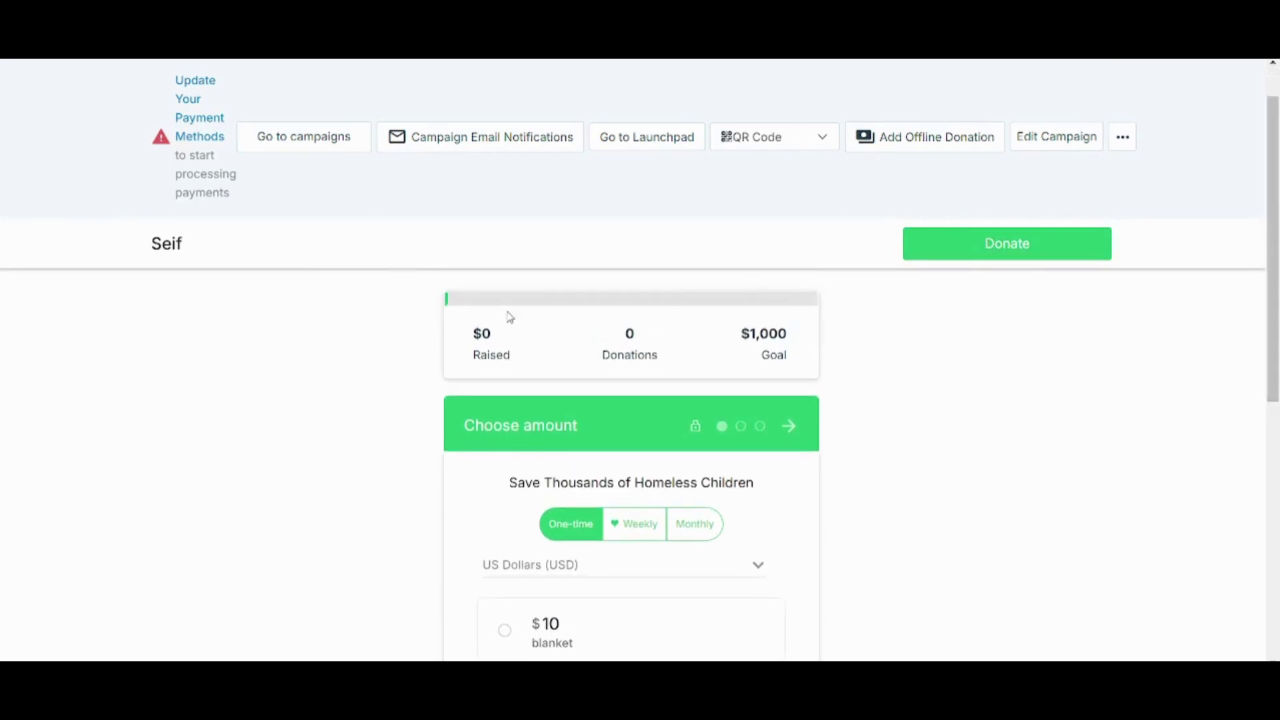
pyautogui.scroll(1, 511, 316)
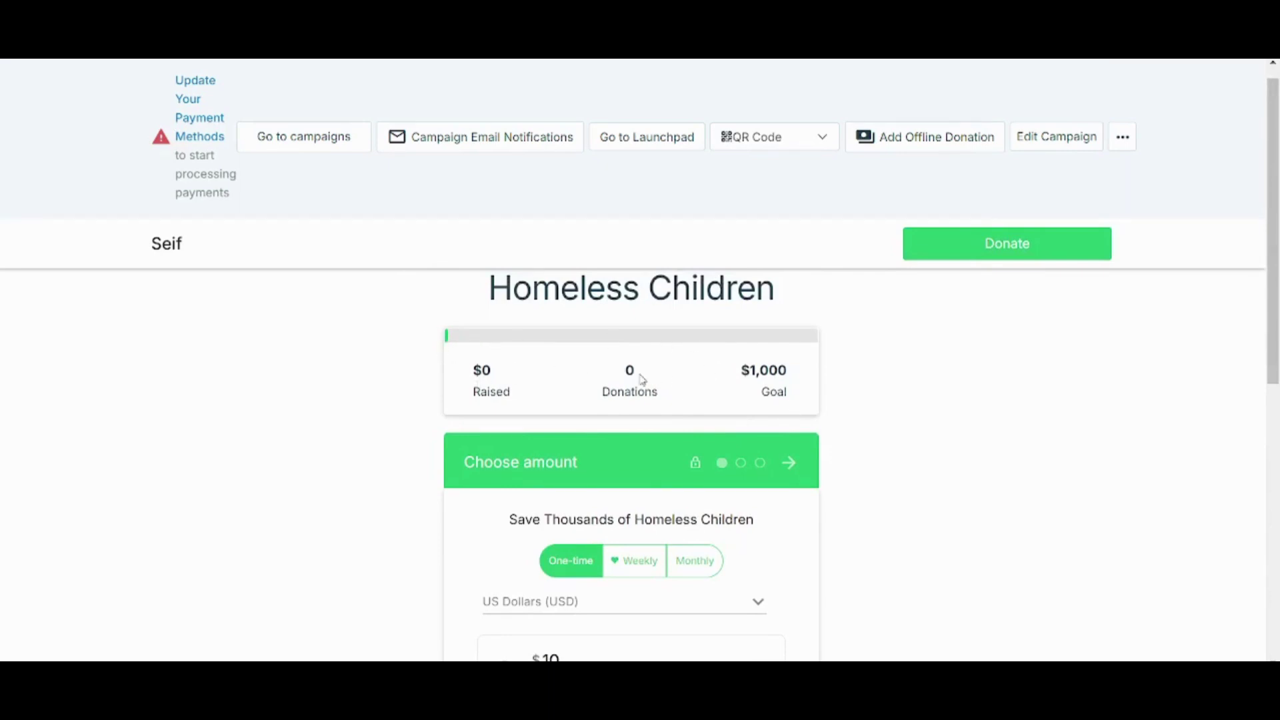
pyautogui.scroll(-1, 1274, 327)
pyautogui.scroll(-3, 1273, 327)
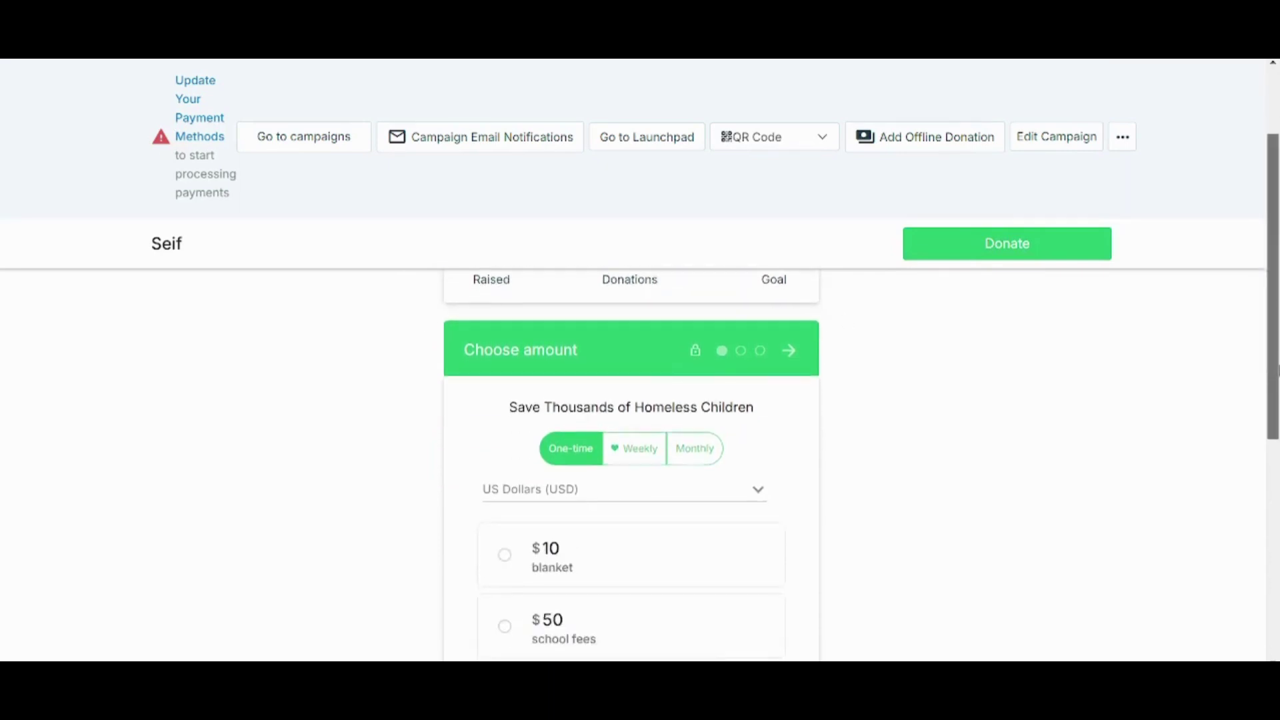
pyautogui.click(619, 350)
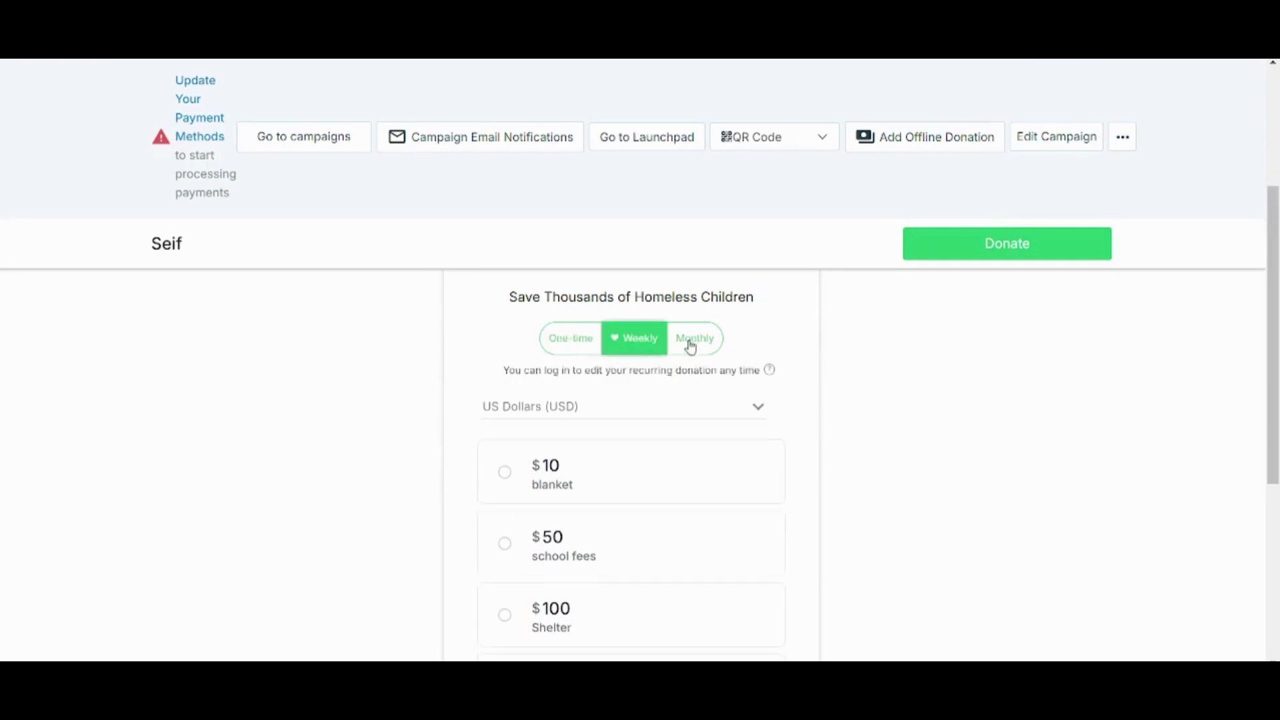
pyautogui.click(693, 346)
pyautogui.click(590, 343)
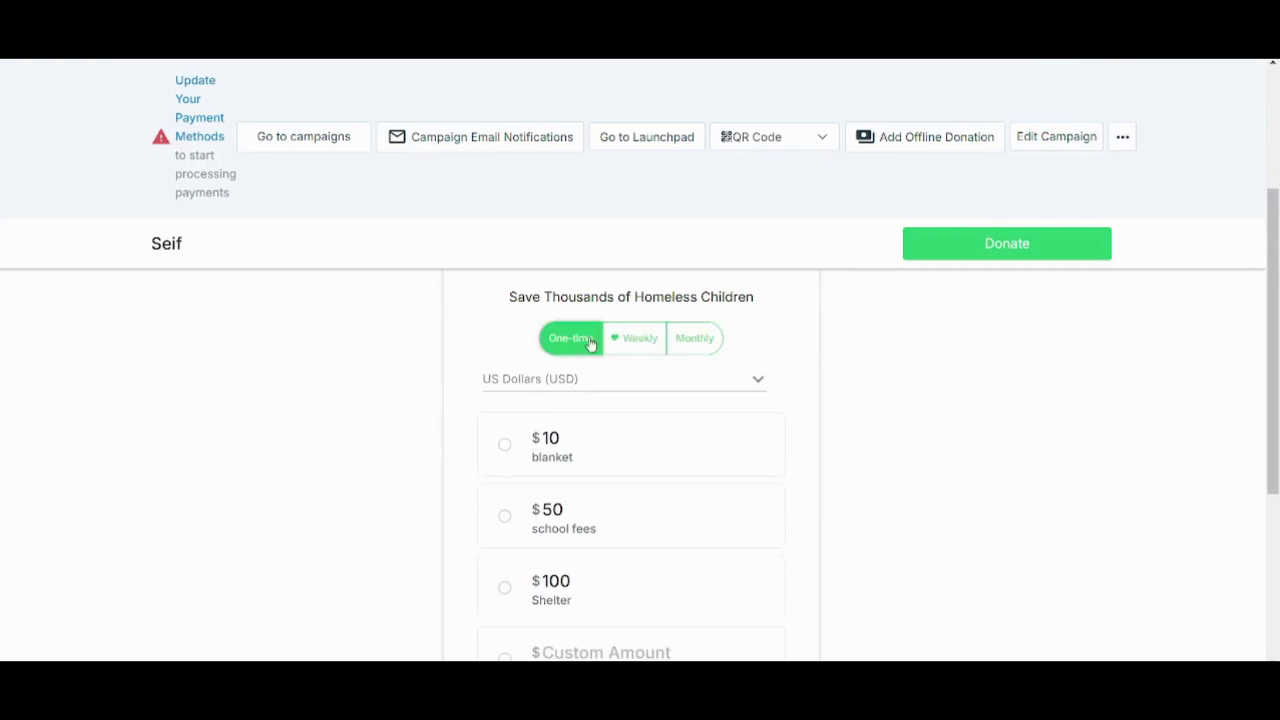
pyautogui.click(560, 392)
pyautogui.click(554, 400)
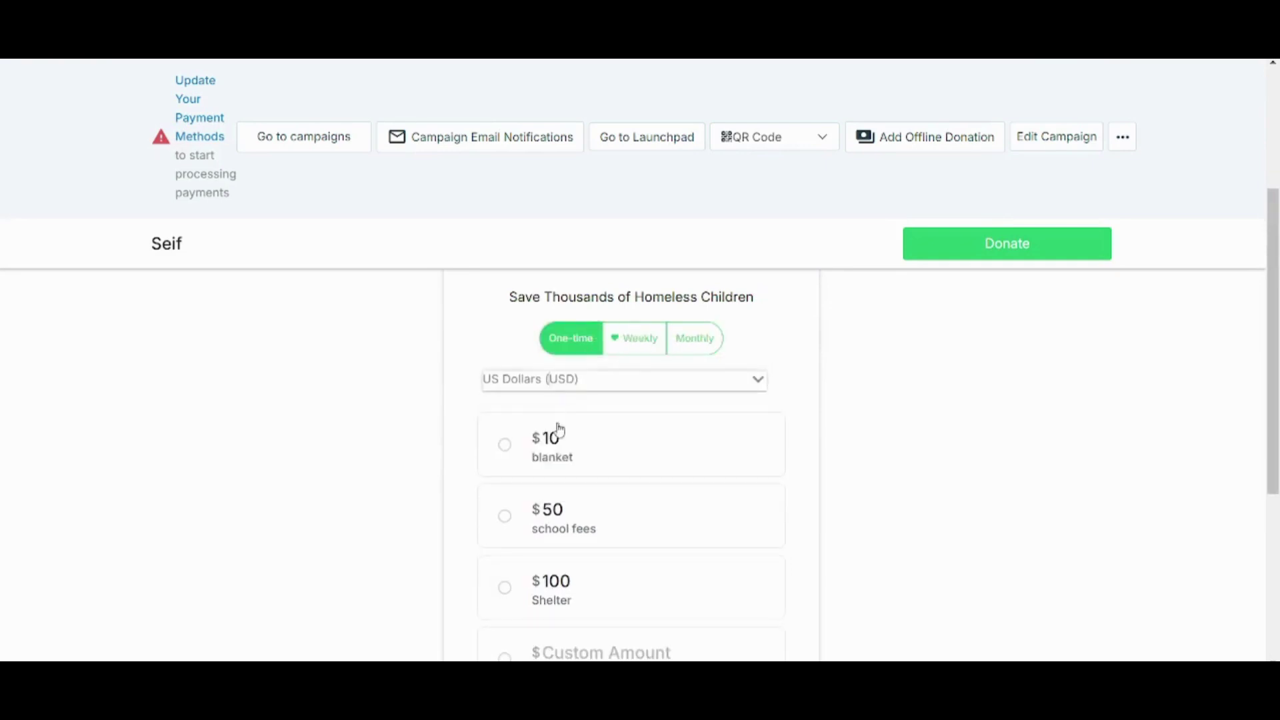
pyautogui.click(524, 436)
pyautogui.scroll(-4, 680, 487)
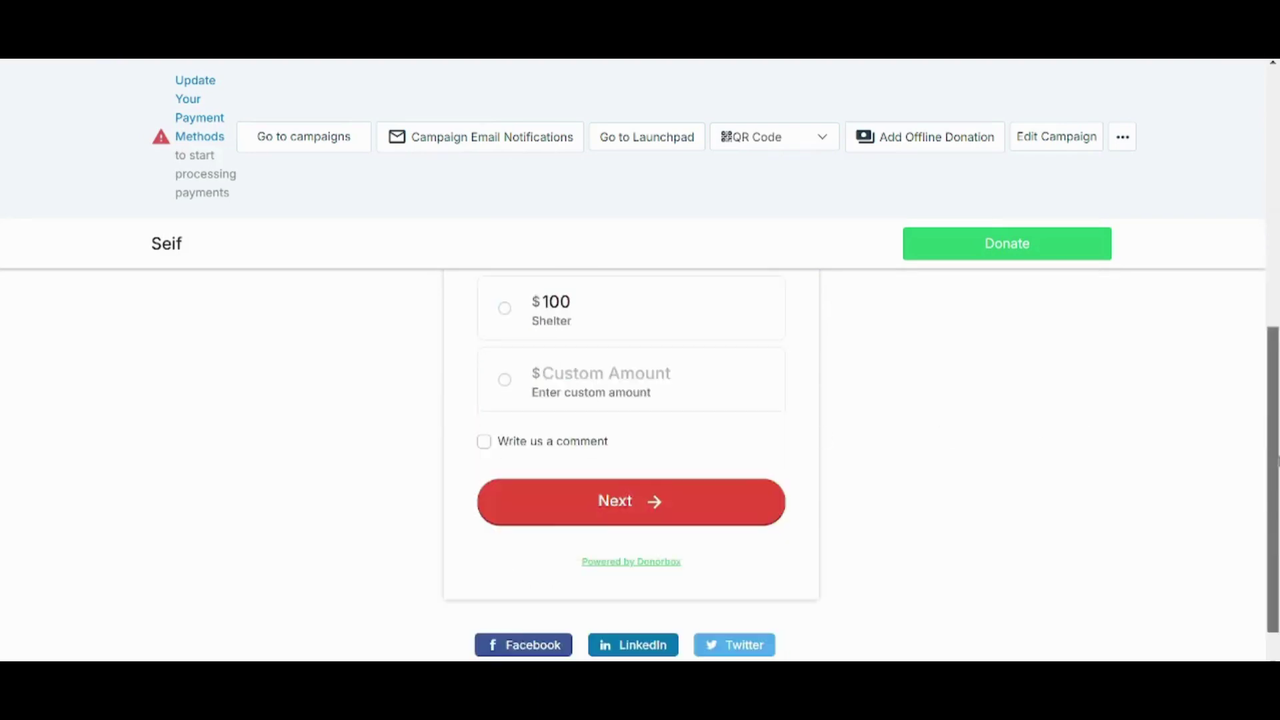
# - Go to the donor information step and mark the donation as anonymous
pyautogui.click(677, 495)
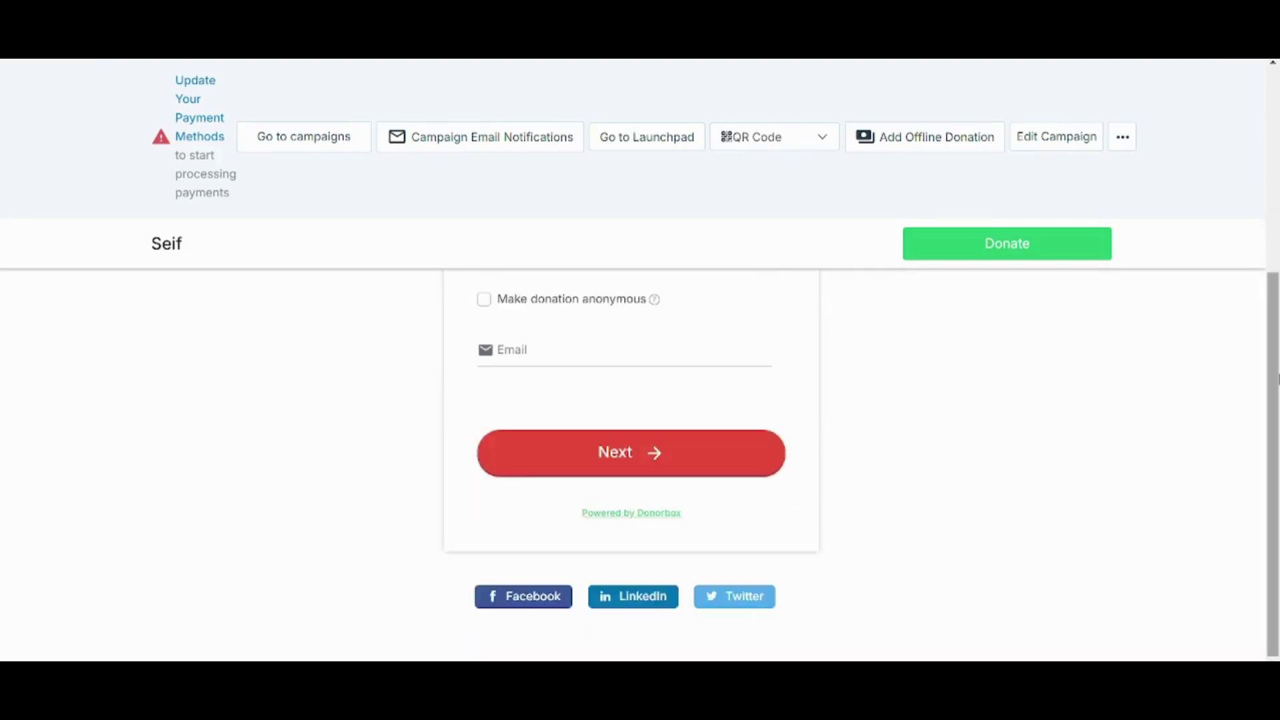
pyautogui.moveTo(1272, 378); pyautogui.dragTo(1271, 275)
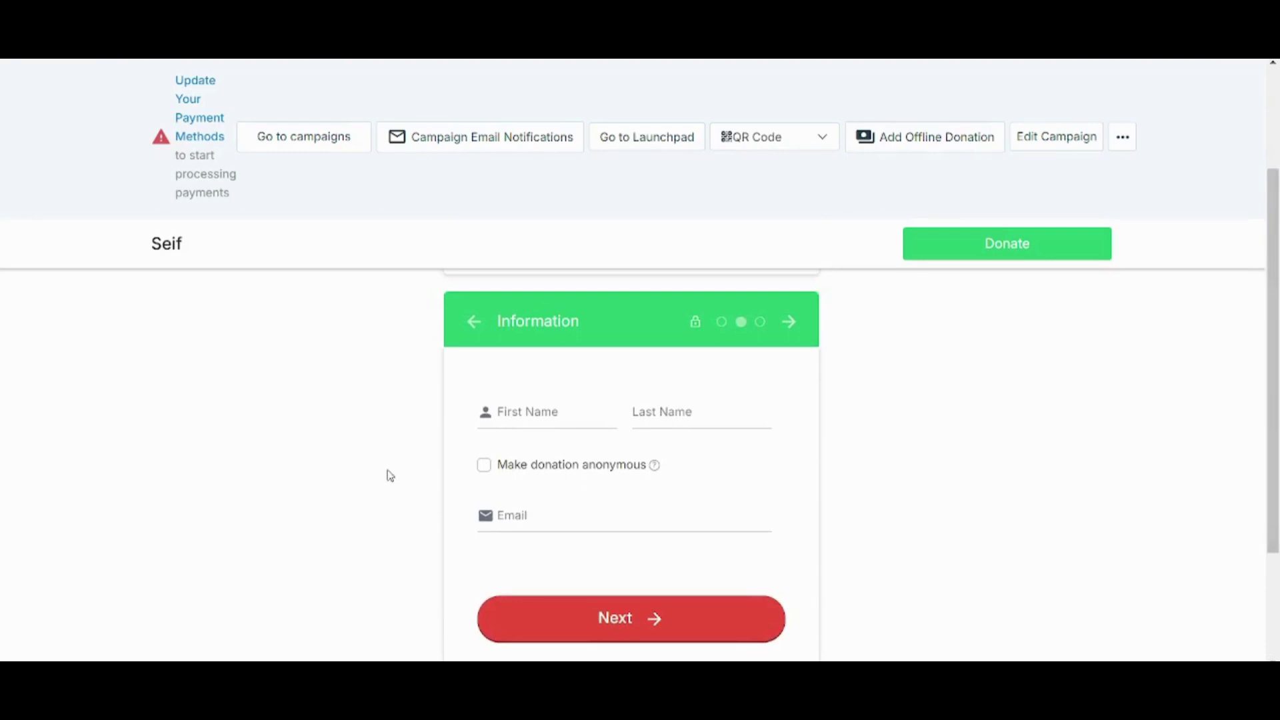
pyautogui.click(499, 468)
pyautogui.click(647, 622)
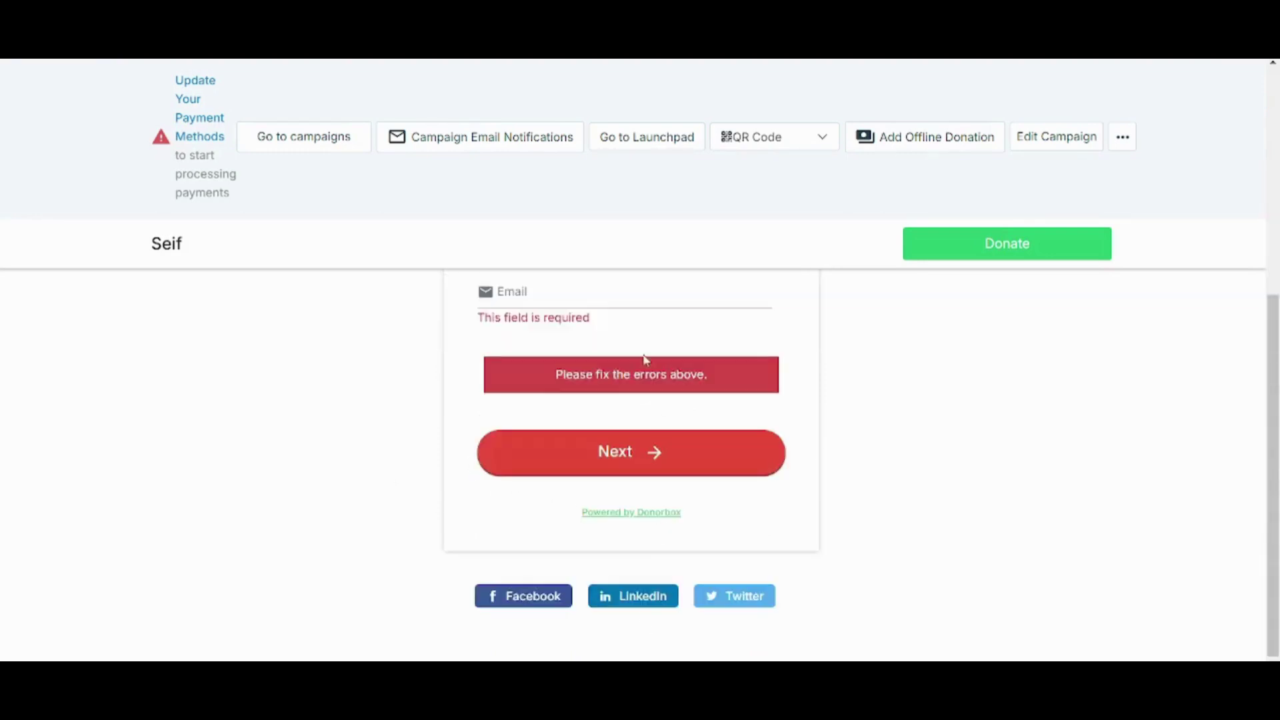
# - Fill in the donor's e-mail, first name and last name, then continue to card payment
pyautogui.click(605, 305)
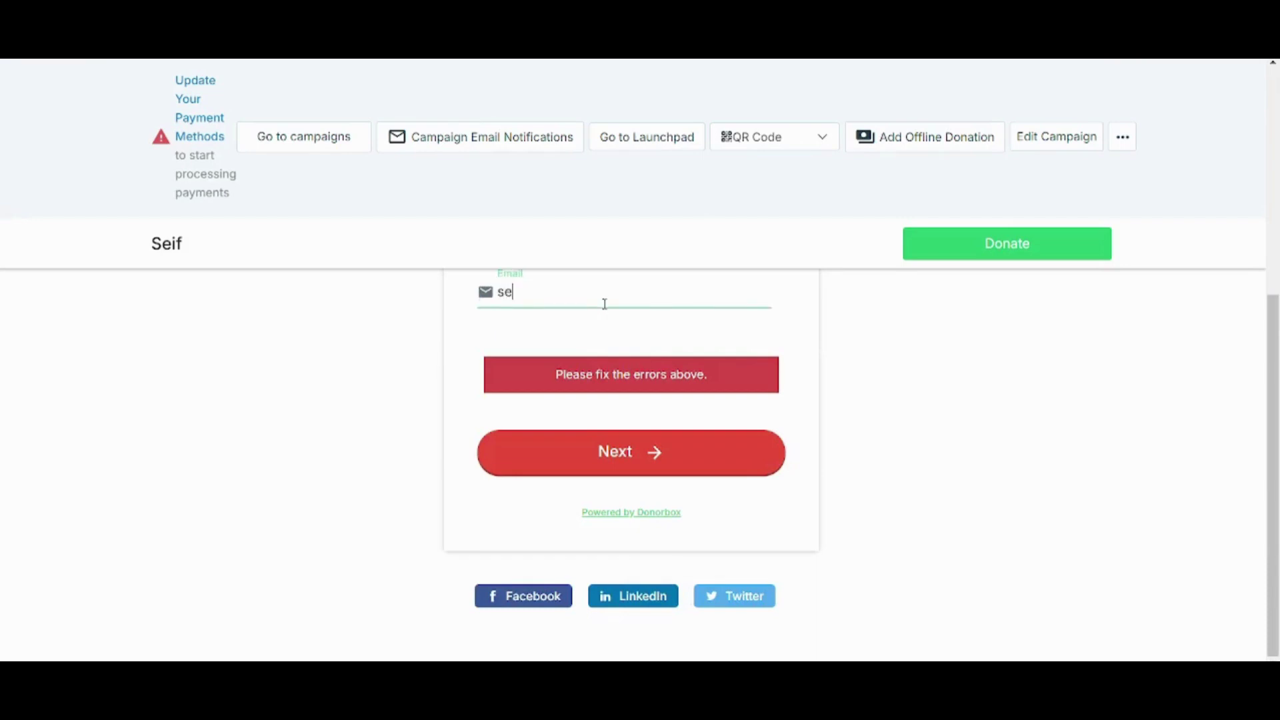
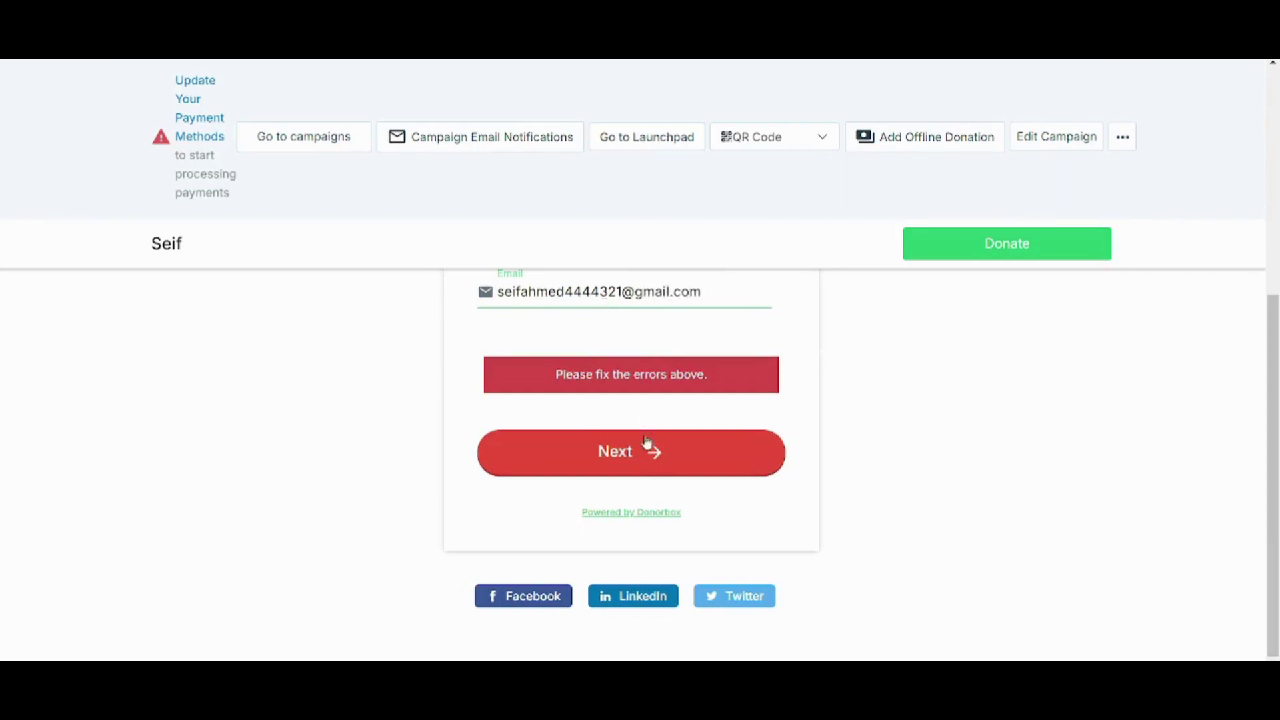
pyautogui.click(652, 460)
pyautogui.moveTo(1274, 467); pyautogui.dragTo(1274, 362)
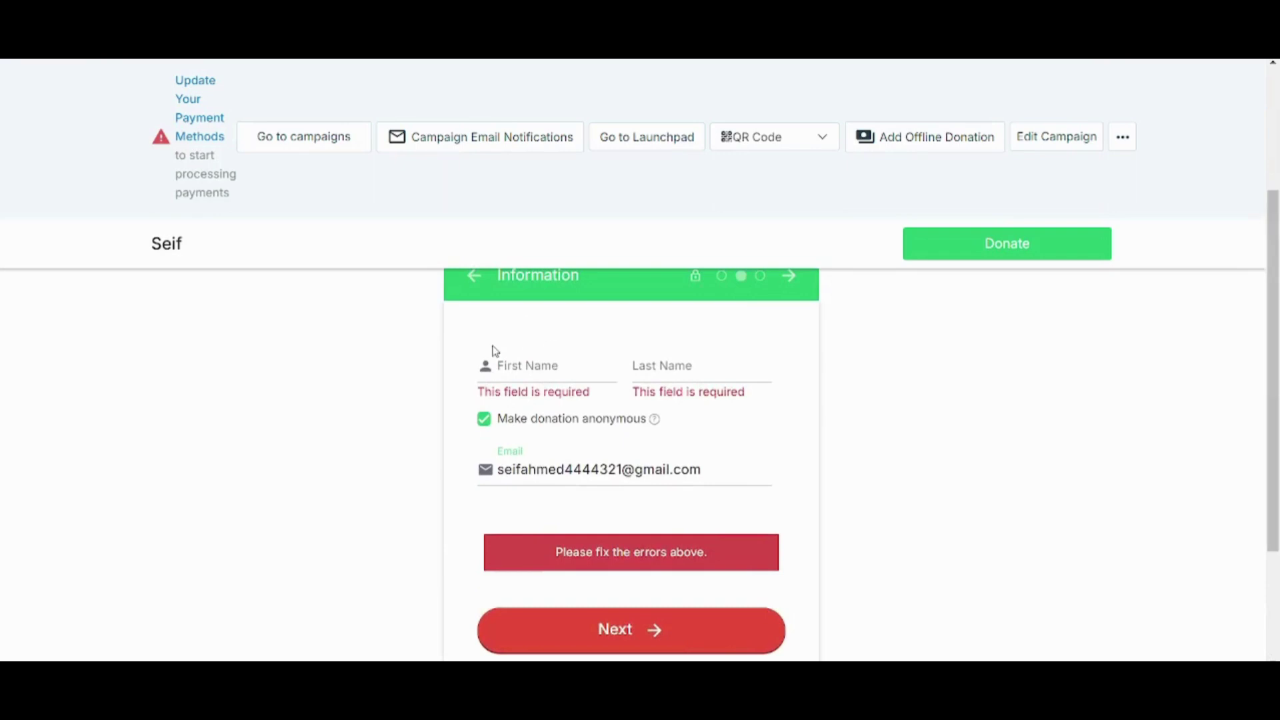
pyautogui.click(538, 355)
pyautogui.press('Tab')
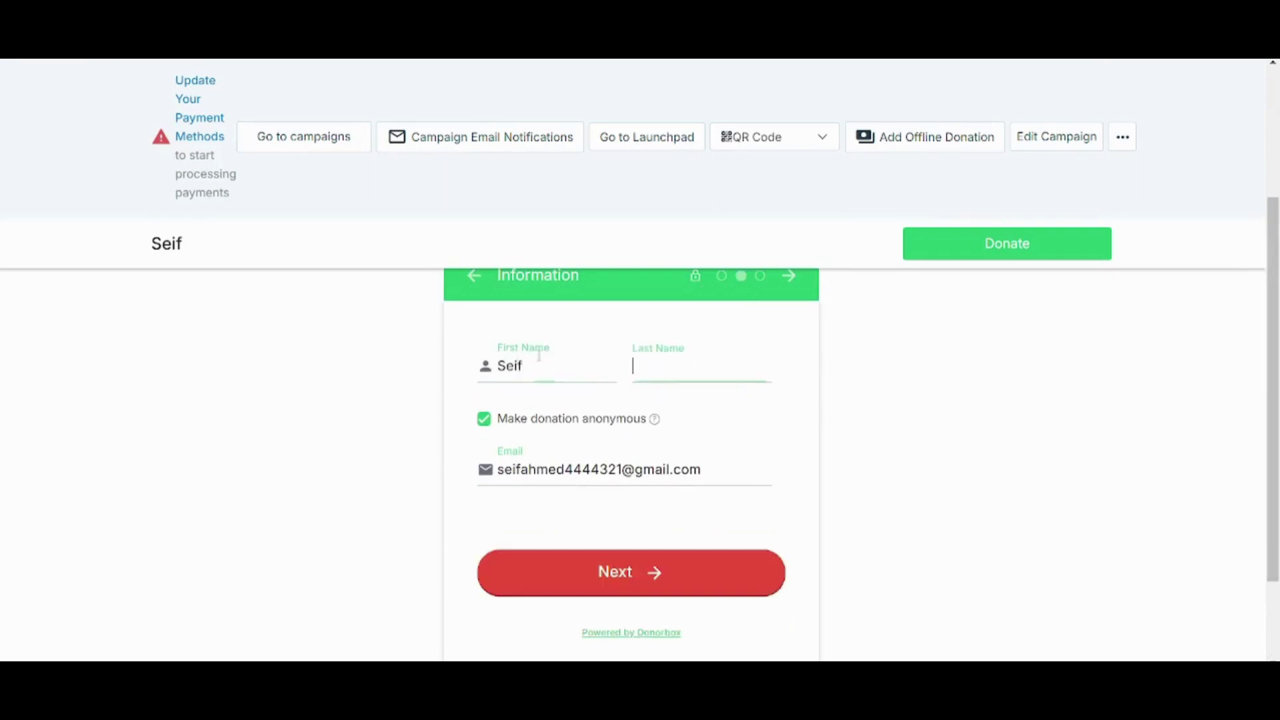
pyautogui.click(665, 579)
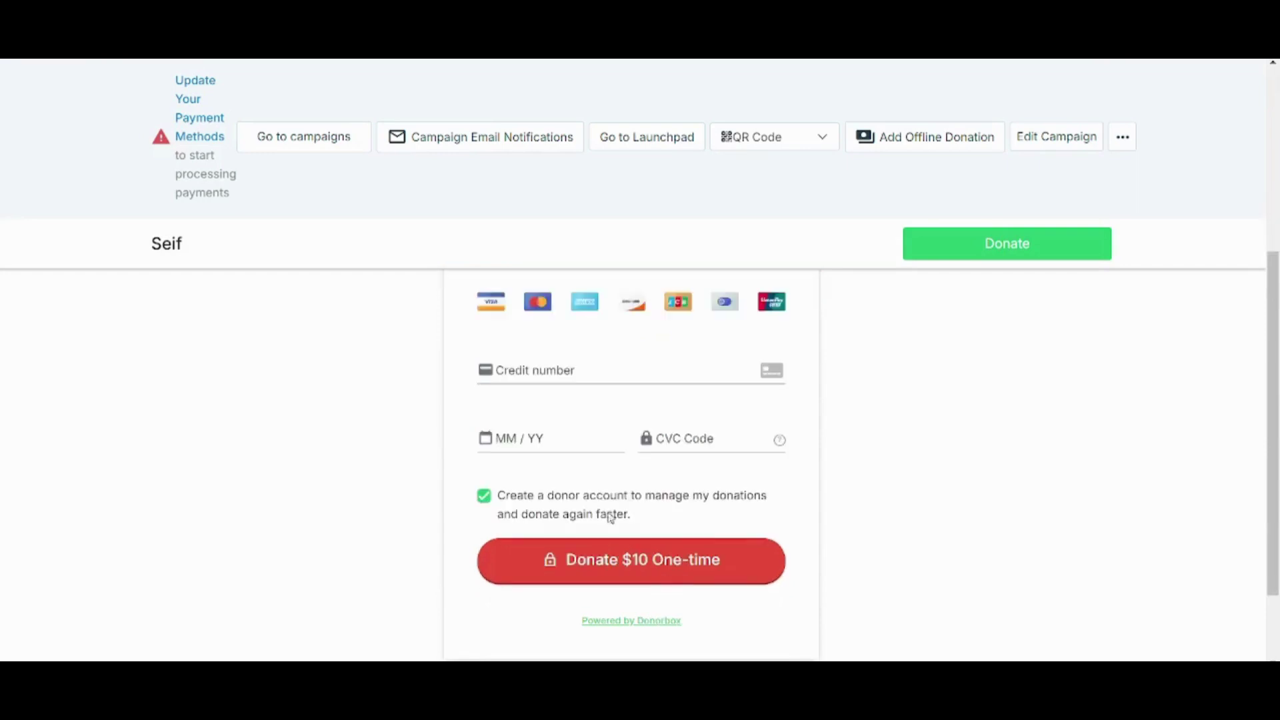
# - Scroll through the payment step and return to the launchpad's Fundraising/Crowdfunding Page link
pyautogui.scroll(1, 1272, 401)
pyautogui.moveTo(1278, 394); pyautogui.dragTo(1265, 321)
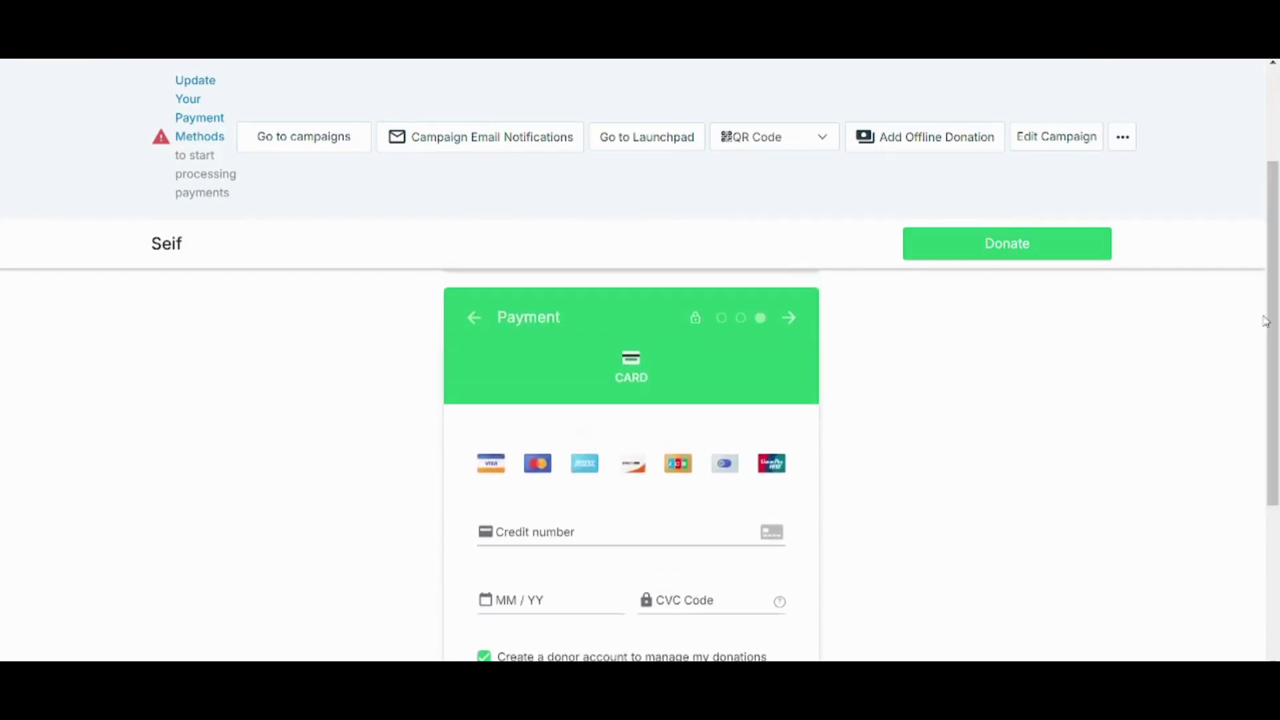
pyautogui.moveTo(1277, 256); pyautogui.dragTo(1277, 315)
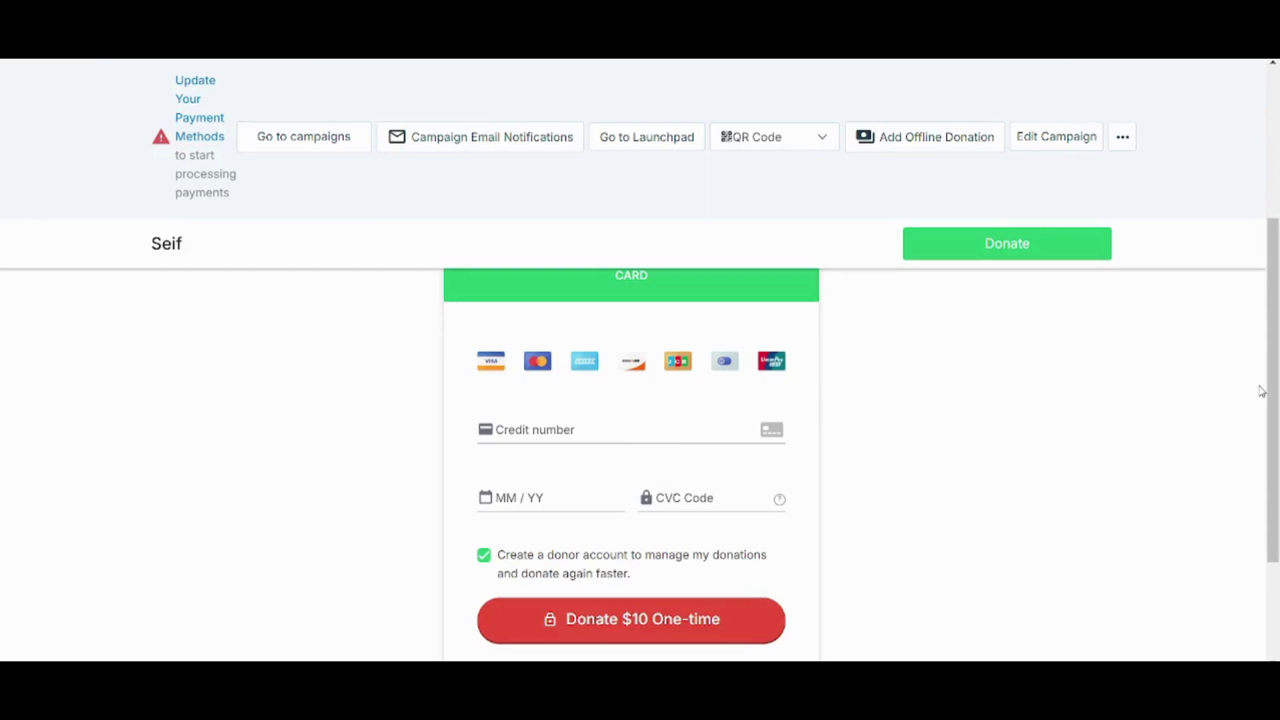
pyautogui.moveTo(1274, 387); pyautogui.dragTo(1275, 247)
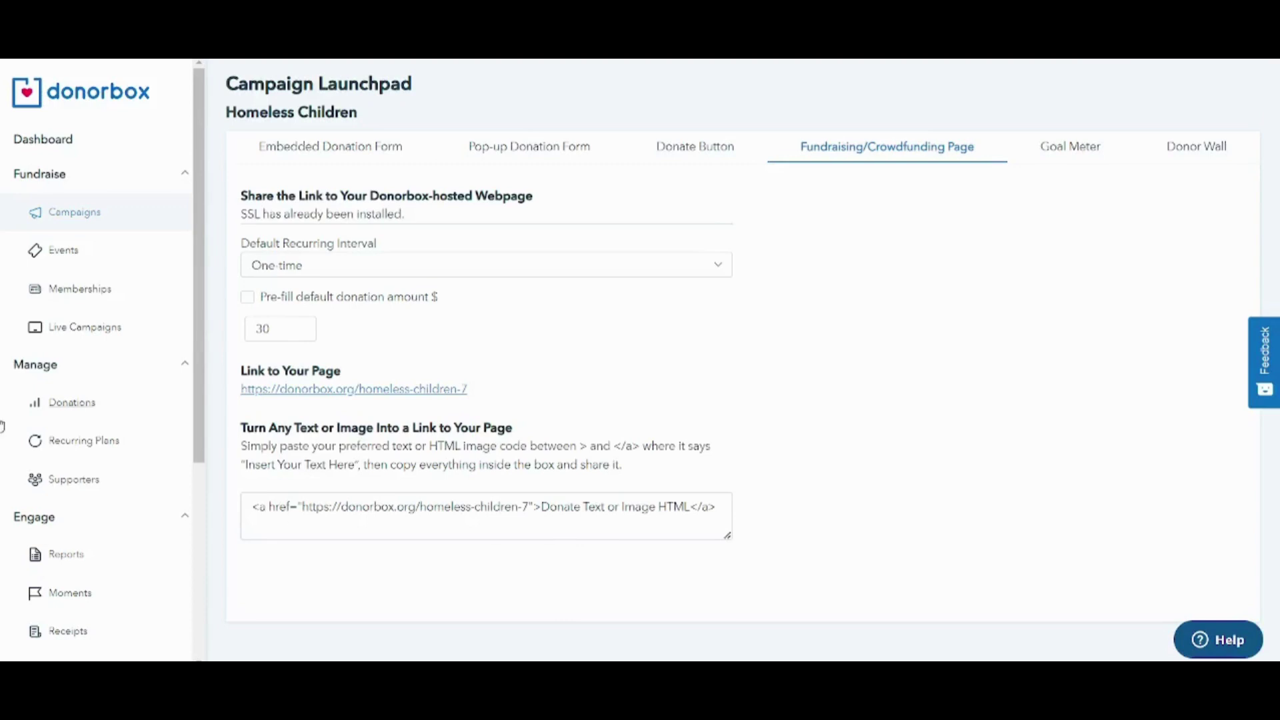
# - Expand the sidebar's Account section and go to Payment Processors
pyautogui.moveTo(198, 428); pyautogui.dragTo(222, 572)
pyautogui.click(84, 453)
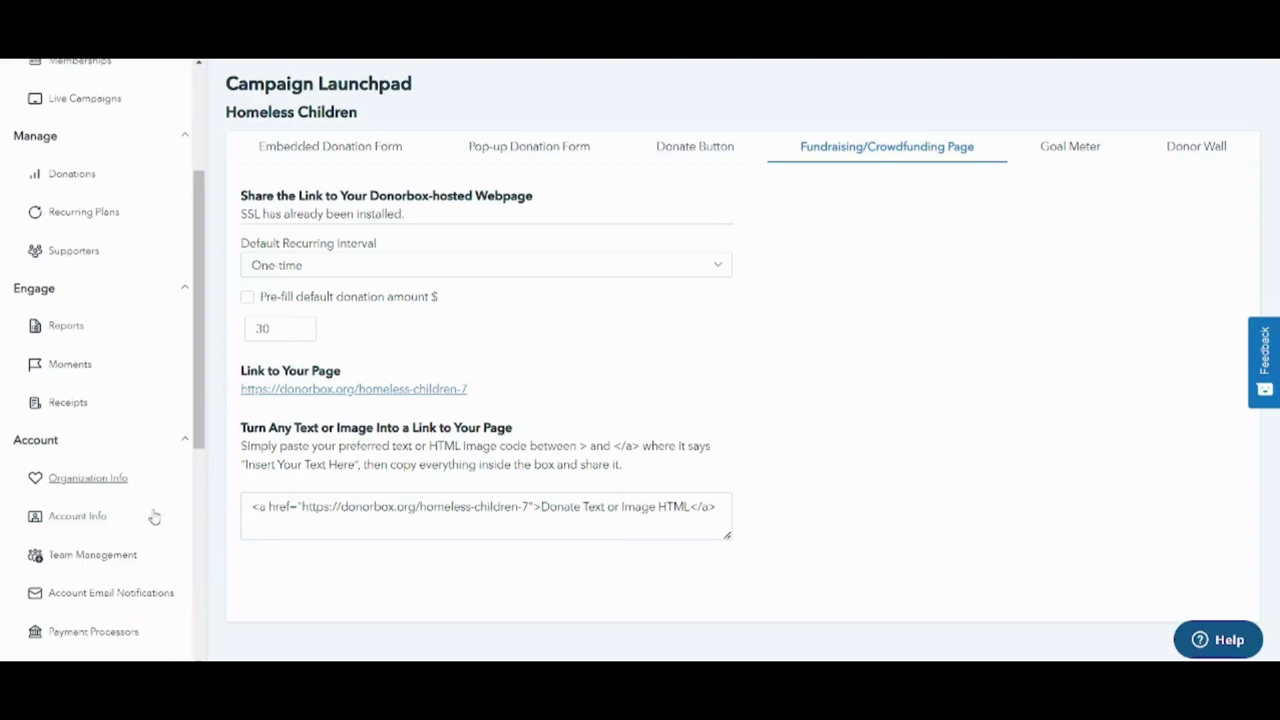
pyautogui.click(101, 631)
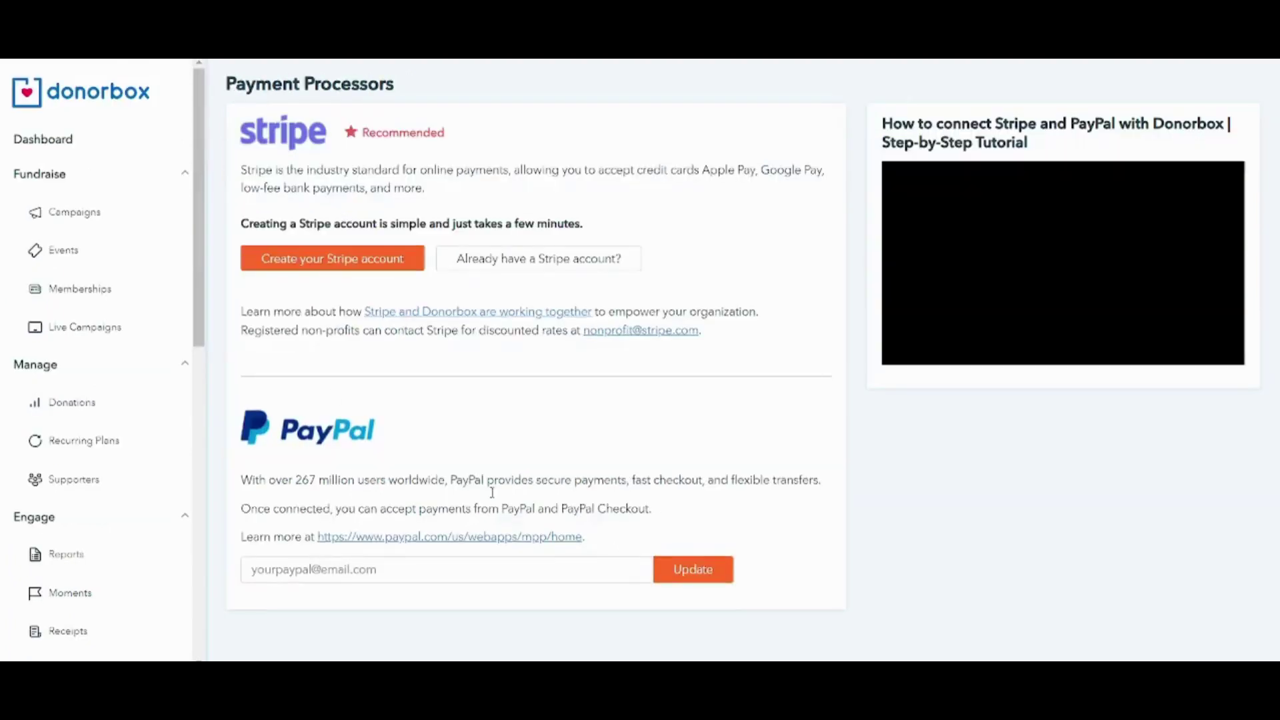